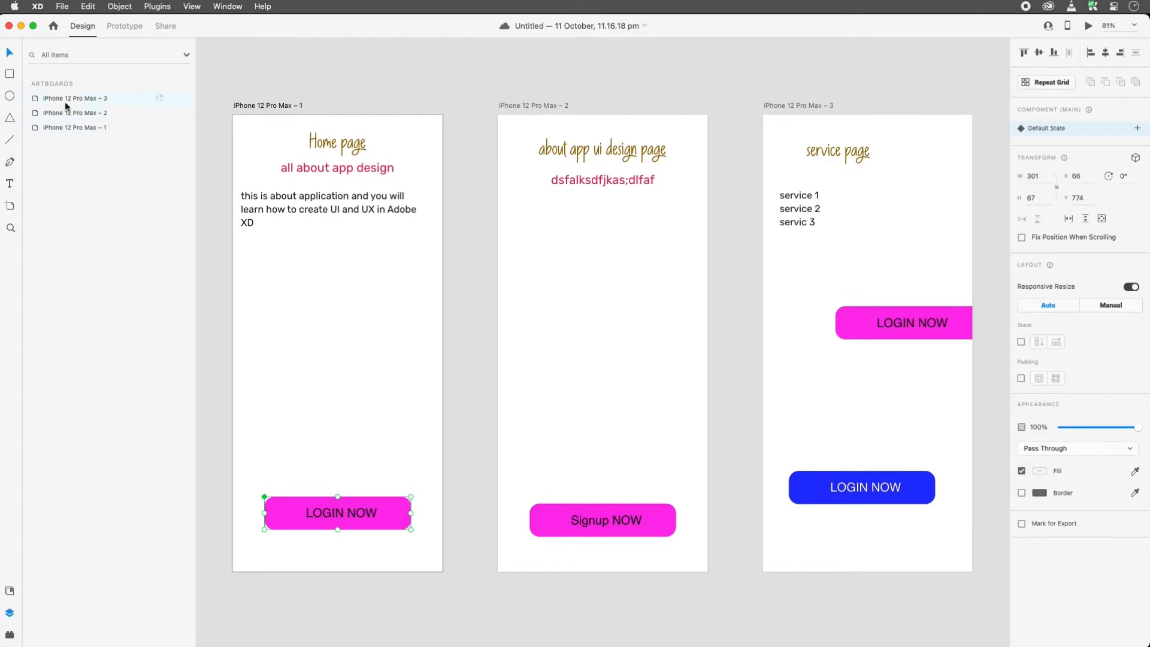
Step: Rename the first artboard, iPhone 12 Pro Max – 1, as "Home page"
click(283, 107)
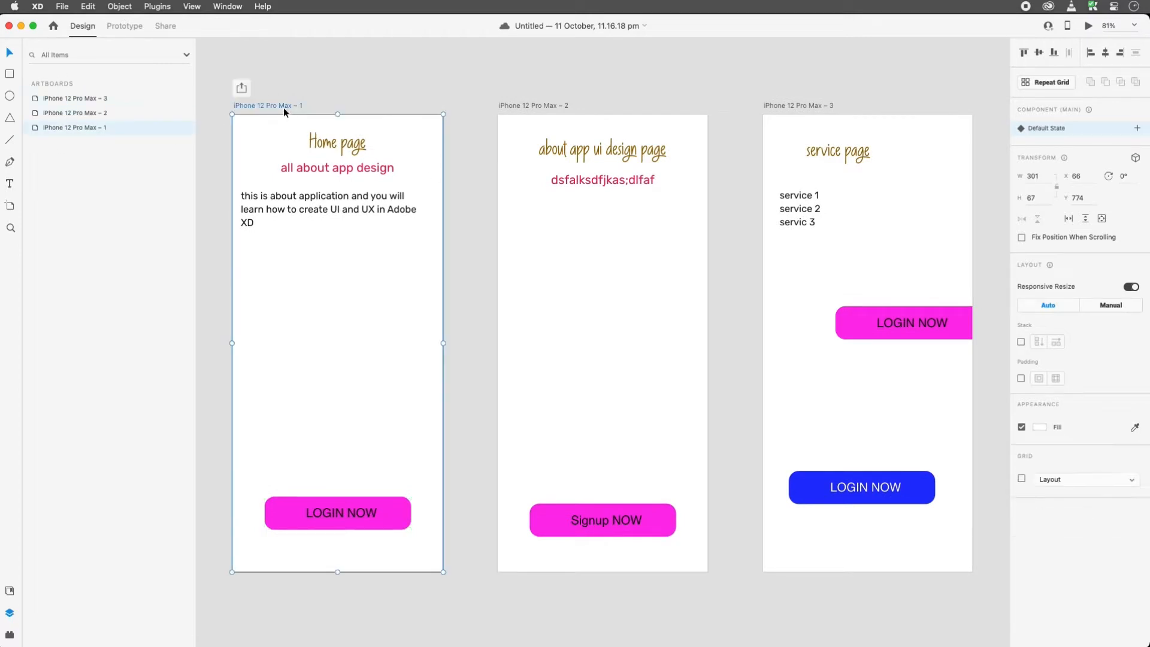
double_click(247, 105)
text(H)
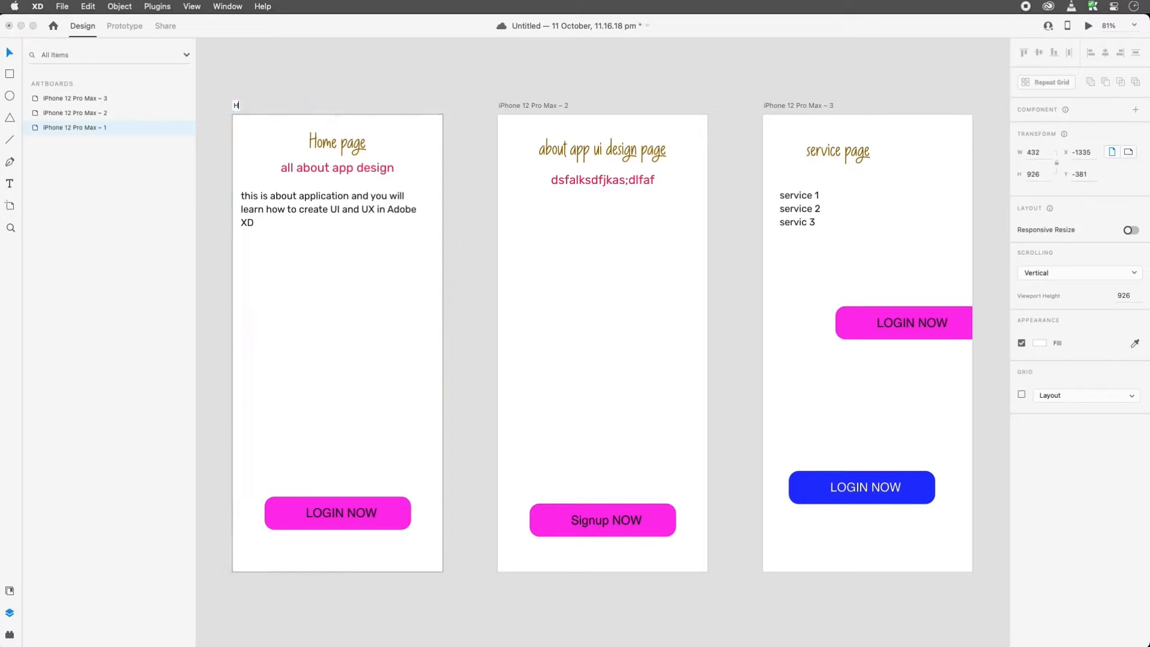
text(ome page)
key(Return)
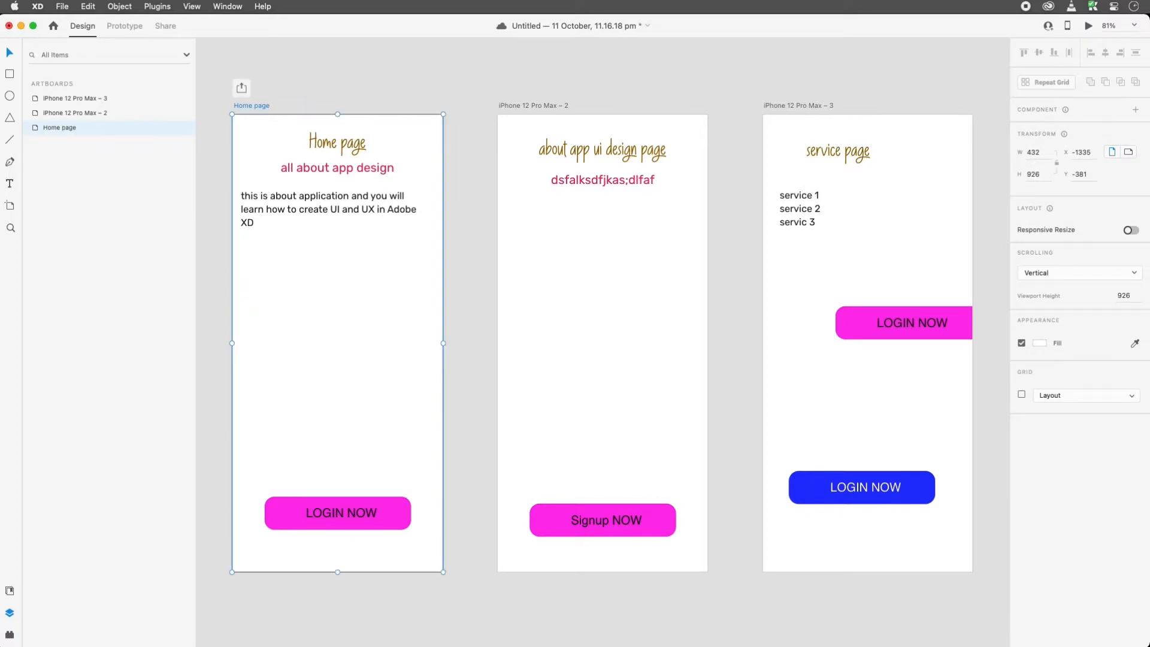
Step: Rename the second artboard, iPhone 12 Pro Max – 2, as "About us"
click(541, 103)
double_click(540, 103)
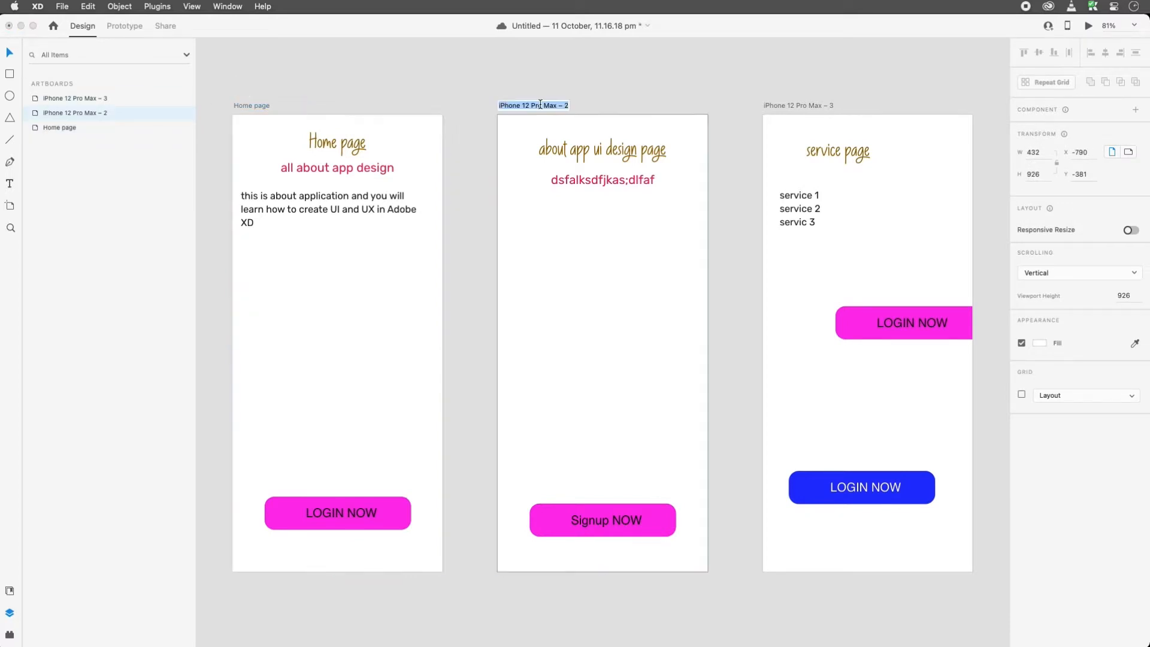
text(About us)
key(Return)
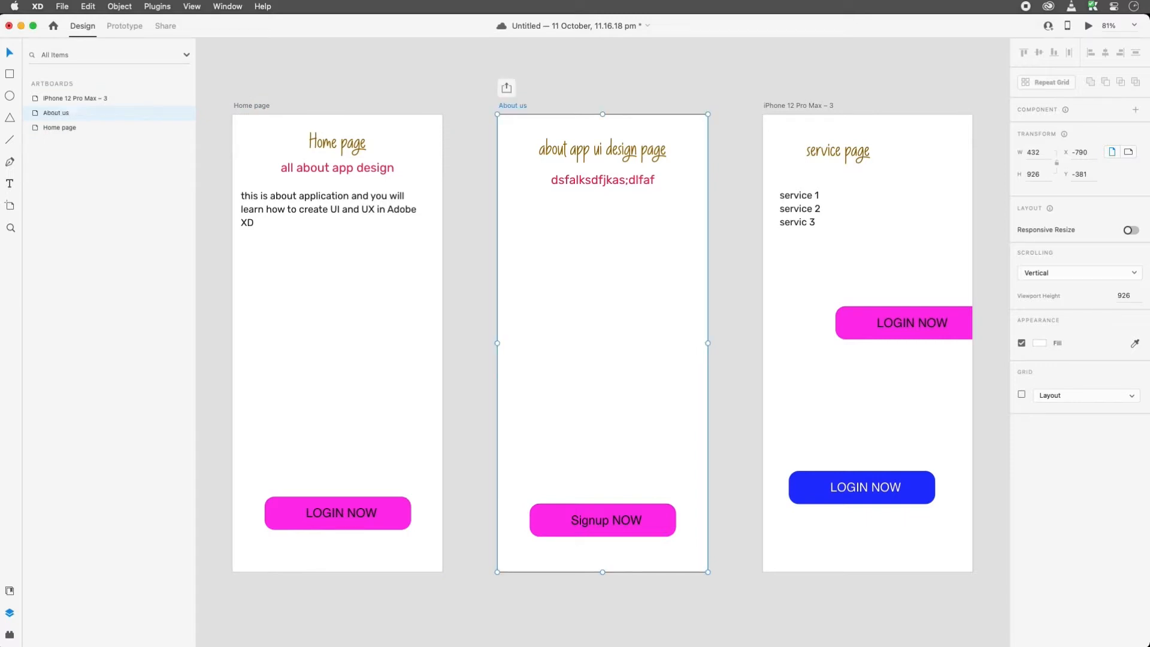
Step: Rename the third artboard, iPhone 12 Pro Max – 3, as "Services"
click(777, 102)
double_click(778, 102)
text(Ser)
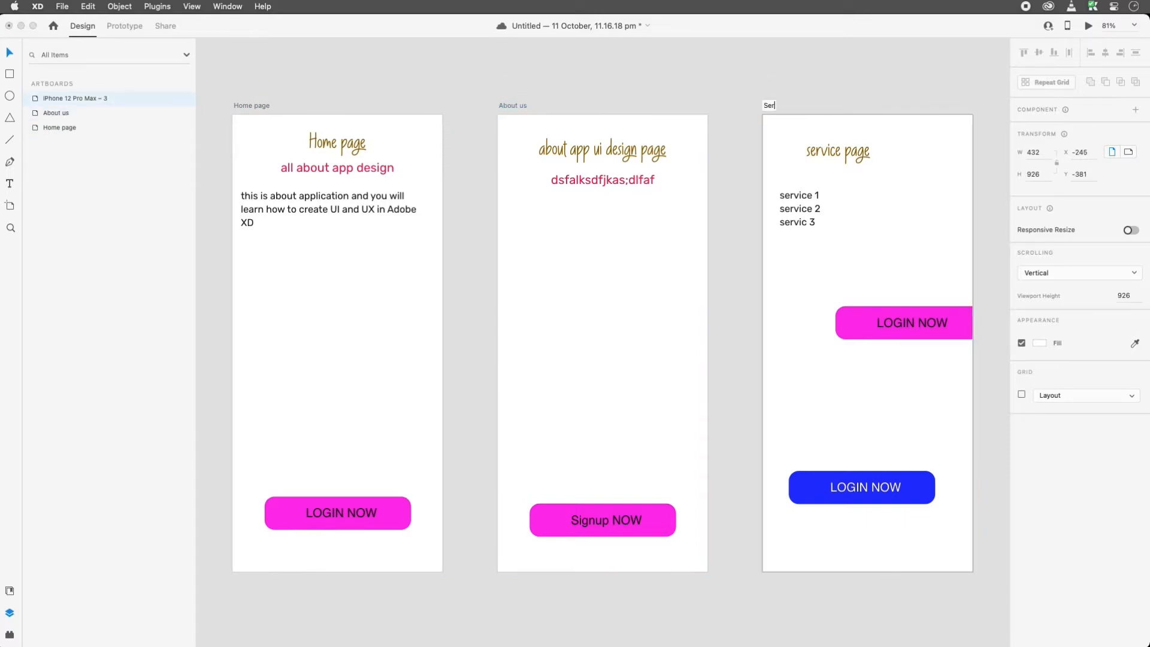
text(vices)
key(Return)
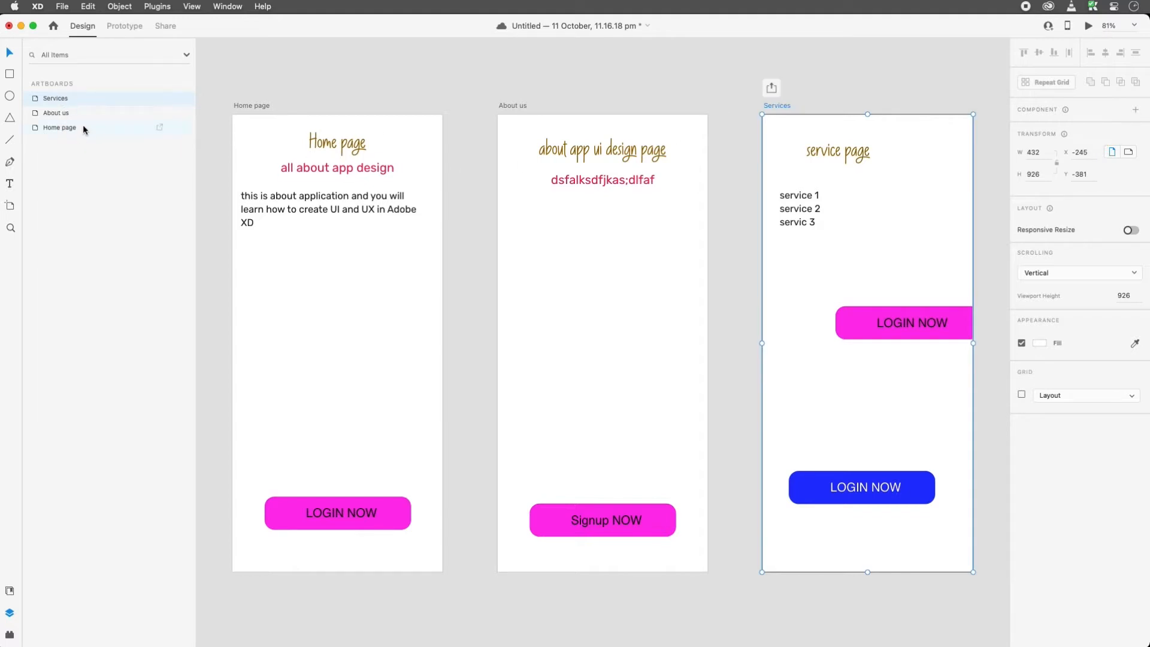
Step: Reorder the artboards in the layer list to Home page, About us, Services
click(66, 127)
drag(68, 128, 61, 90)
drag(56, 130, 51, 113)
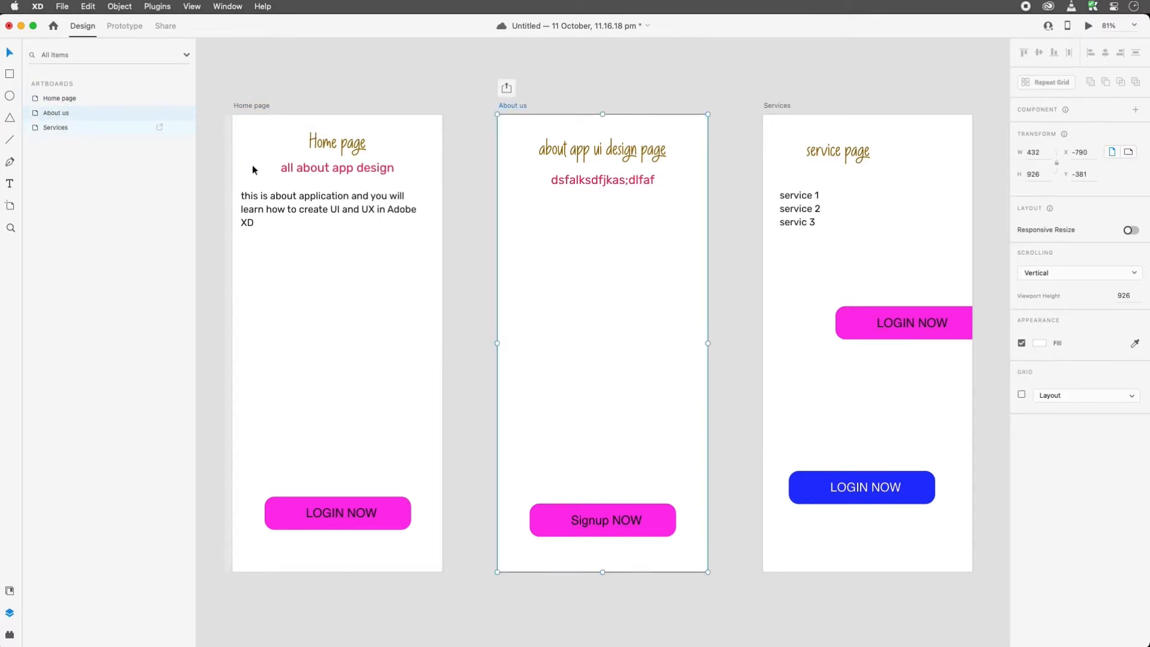
Step: Show the Home page artboard's layers and mark the Primary Button layer for export
click(357, 286)
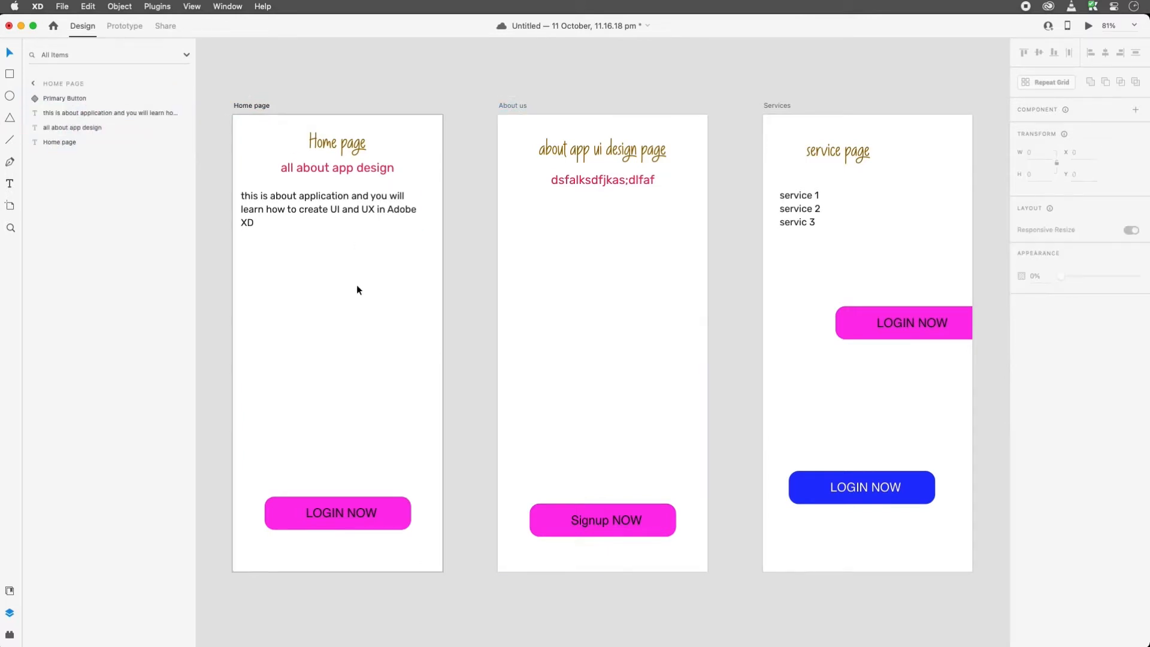
click(297, 203)
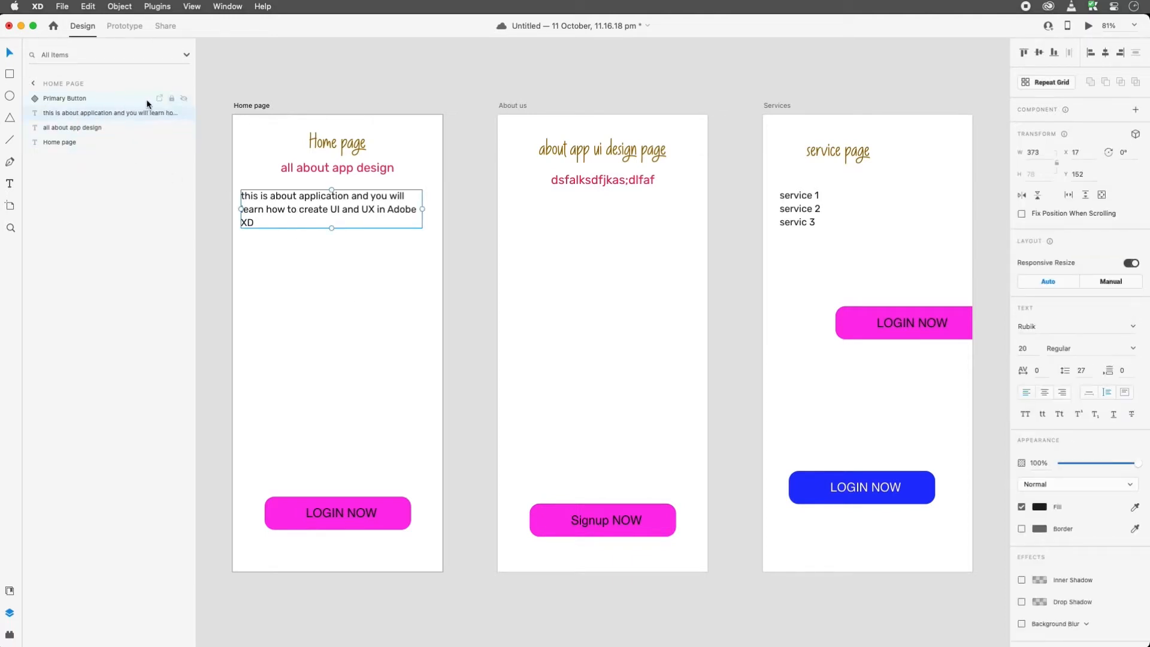
key(alt)
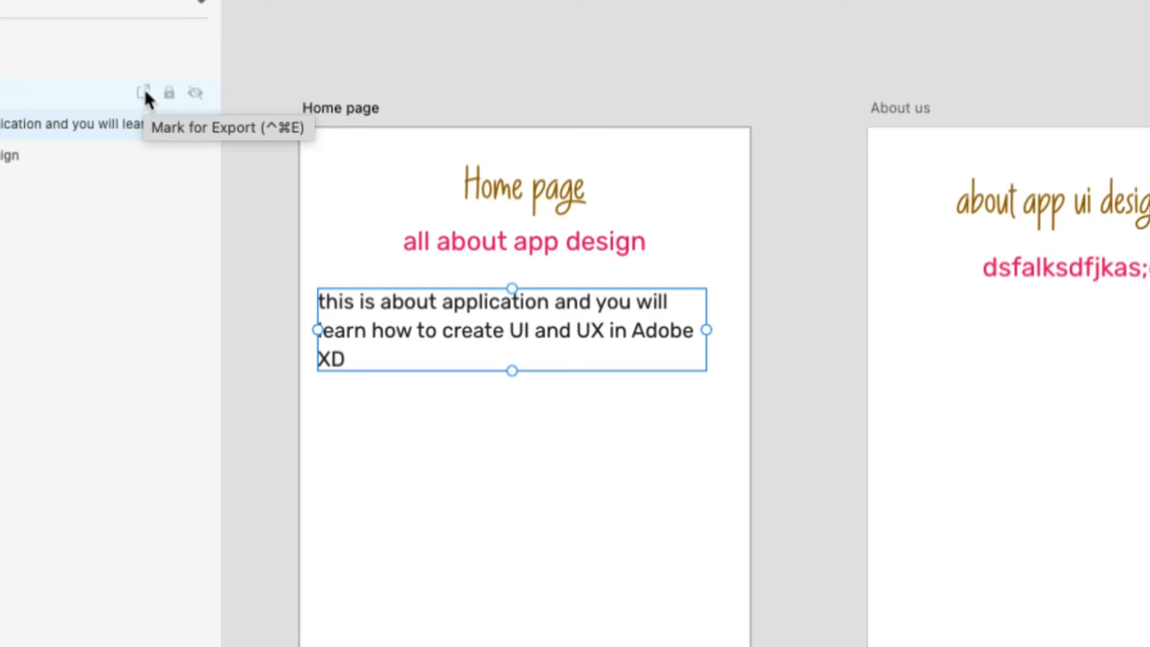
click(144, 91)
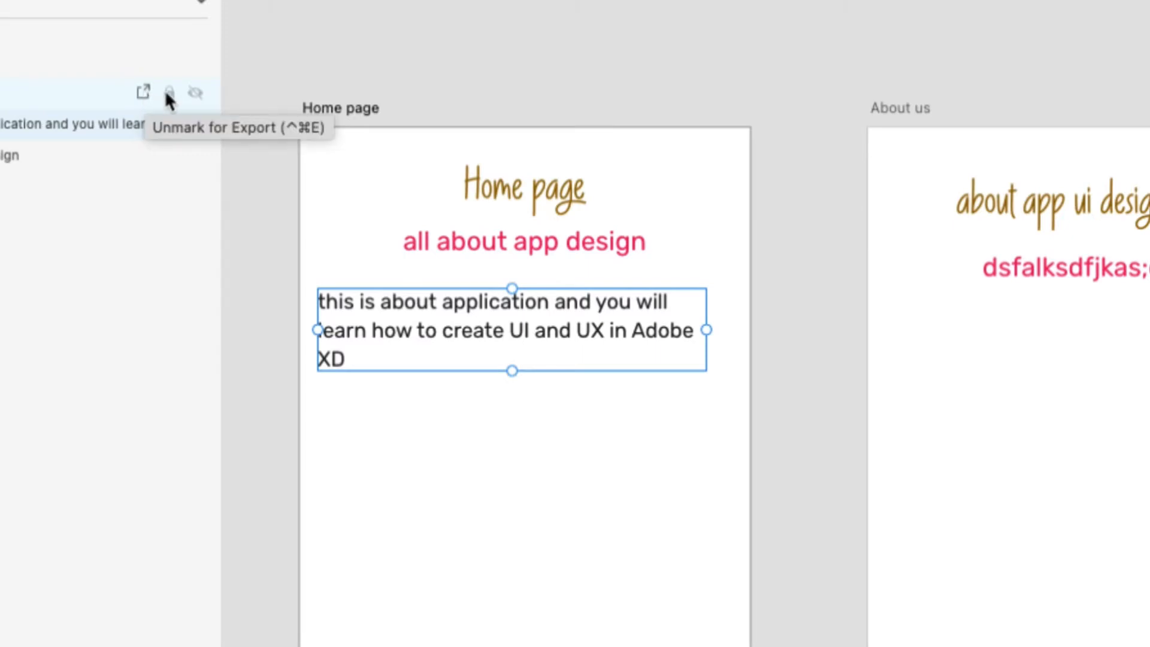
Step: With the Primary Button layer temporarily locked, move the Home page paragraph text down and right to about X 44, Y 195
click(169, 92)
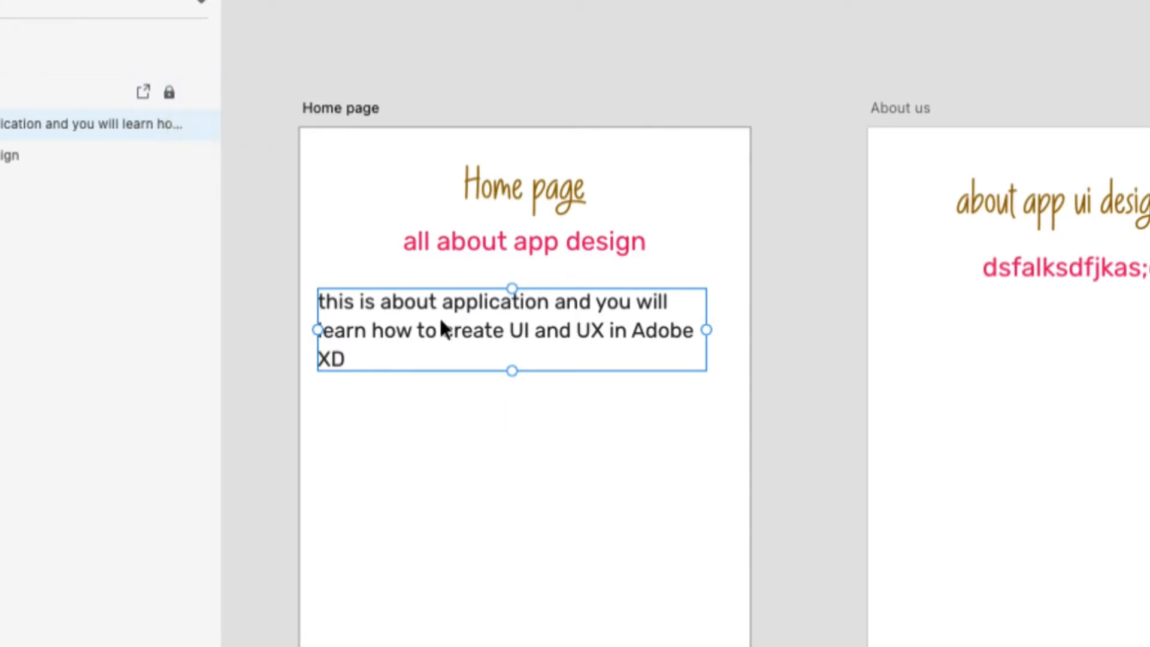
click(431, 341)
drag(365, 302, 404, 353)
click(168, 92)
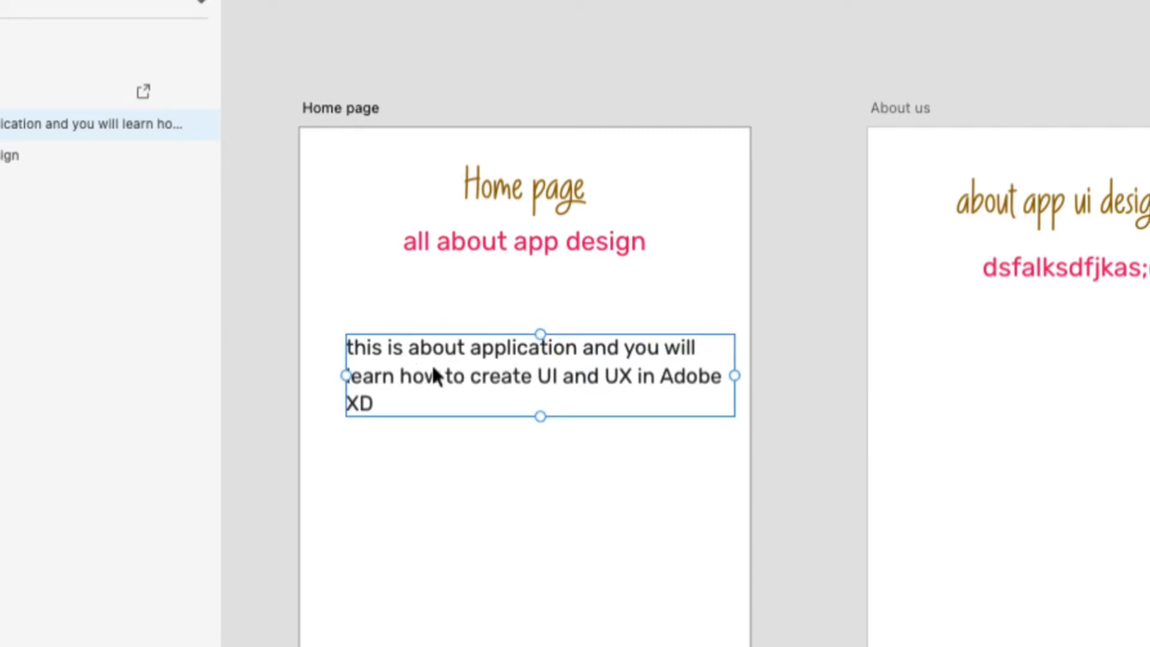
Step: Mark the Home page paragraph text layer for export
scroll(284, 221, left, 5)
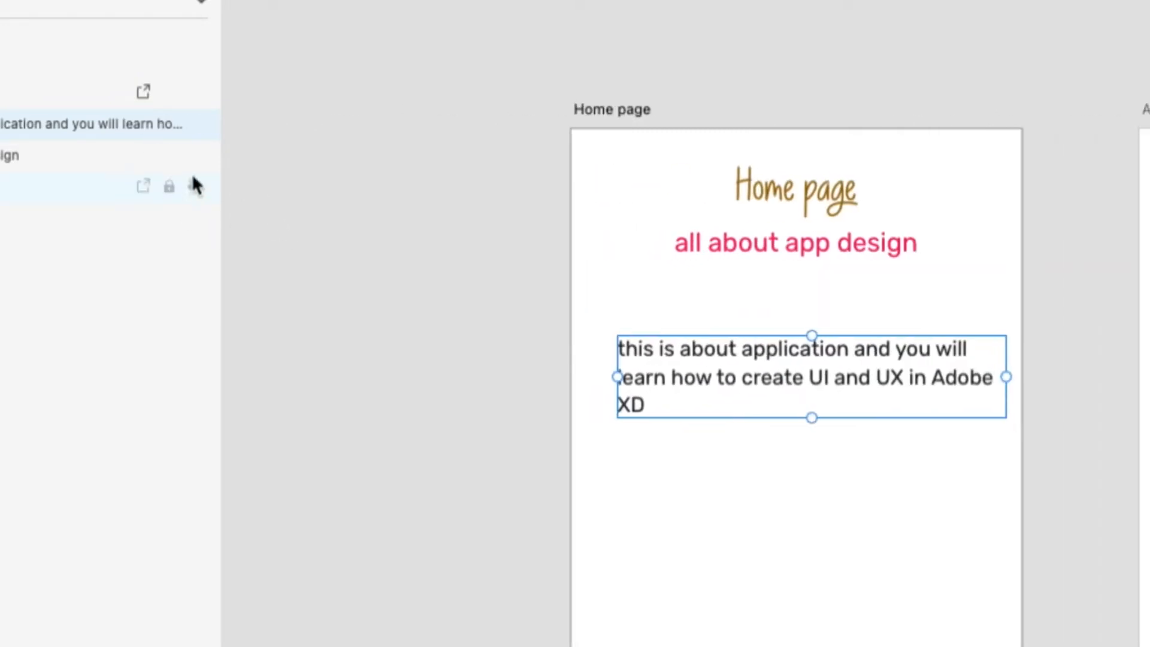
scroll(501, 307, right, 11)
scroll(500, 307, left, 9)
scroll(501, 306, left, 2)
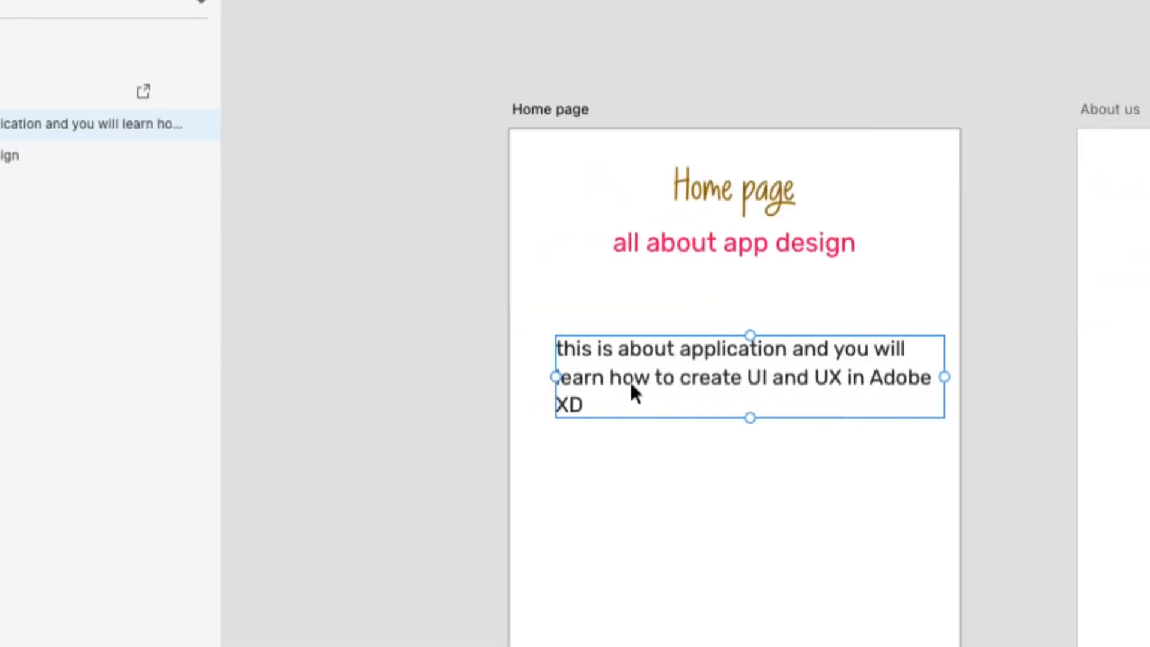
scroll(632, 376, right, 4)
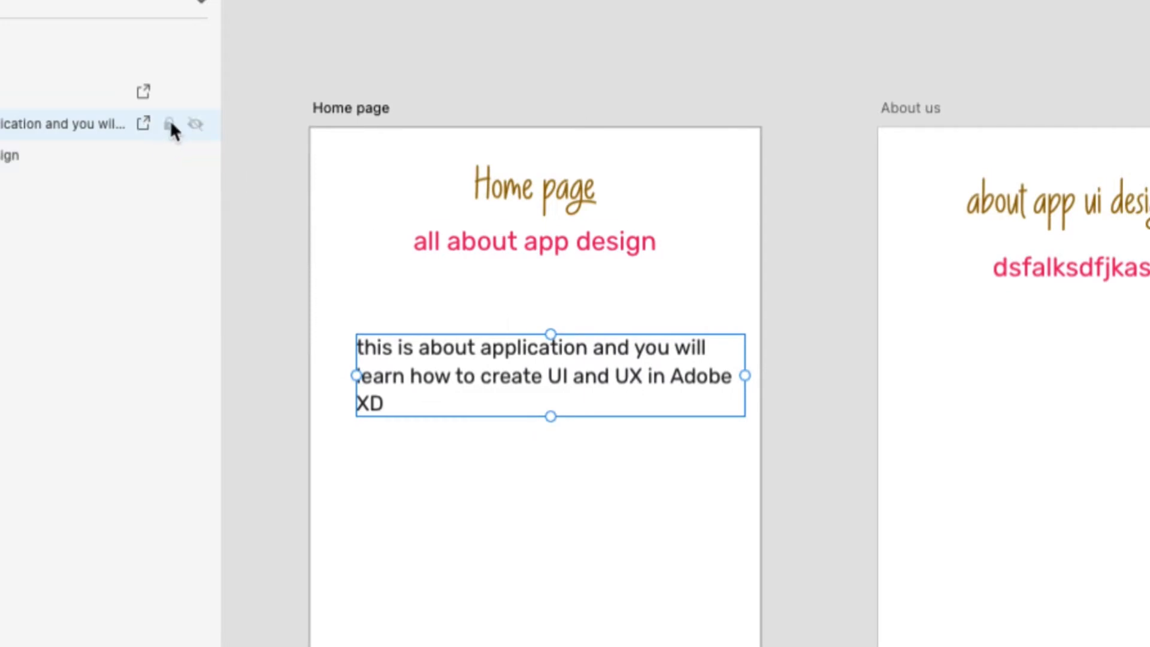
Step: Lock the Home page paragraph text, select it on the artboard, and unlock it again
click(169, 124)
click(421, 374)
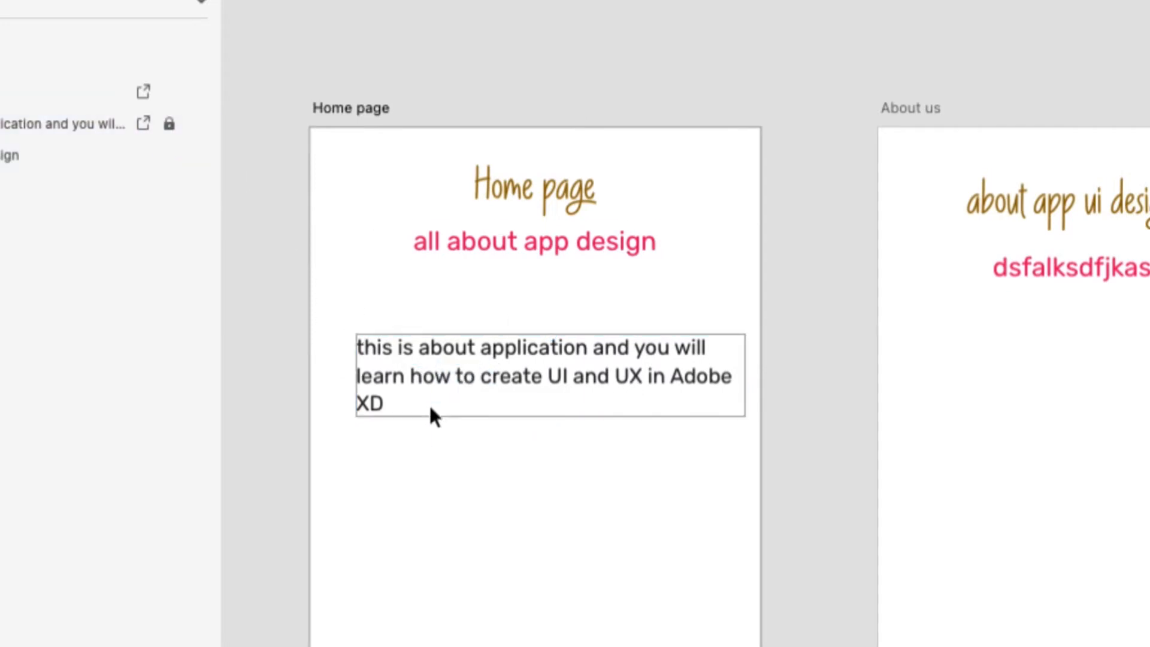
click(505, 375)
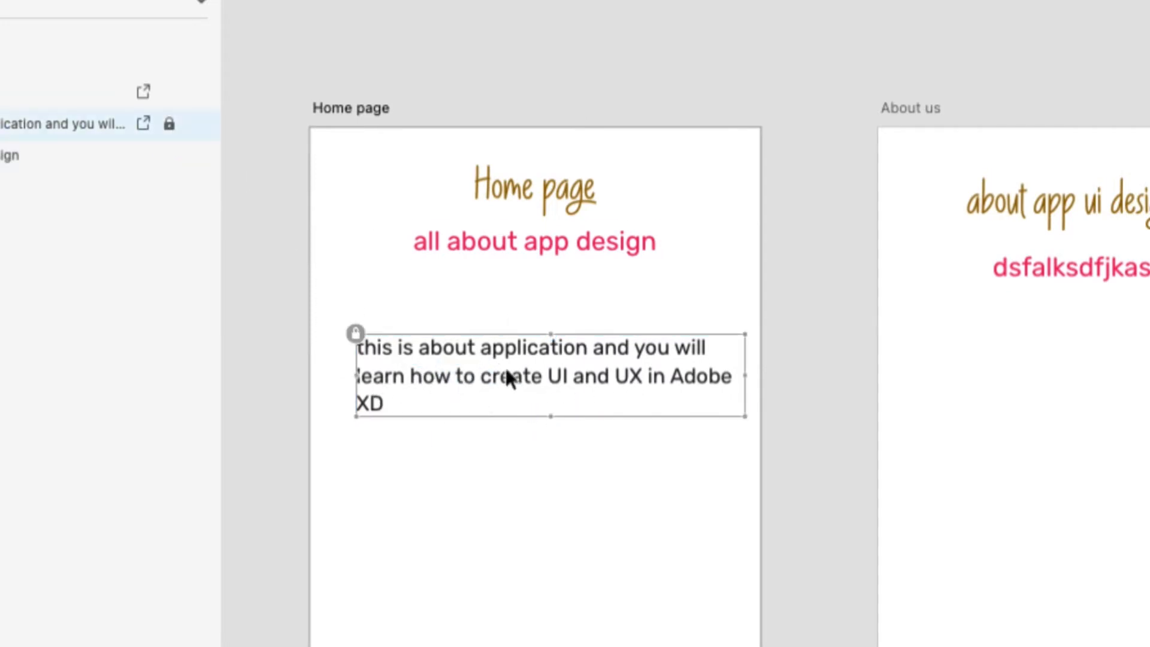
click(170, 124)
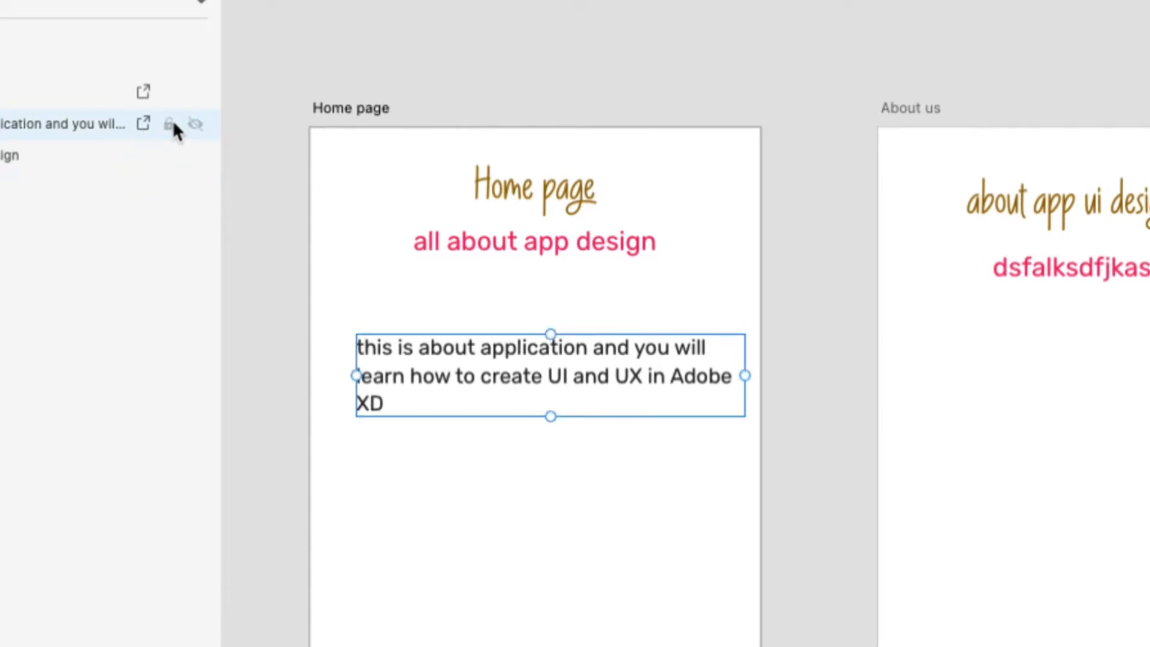
Step: Hide and show the Home page paragraph text several times, leaving it visible and deselected
click(195, 124)
click(195, 124)
click(195, 124)
click(195, 124)
click(194, 124)
click(194, 124)
click(396, 284)
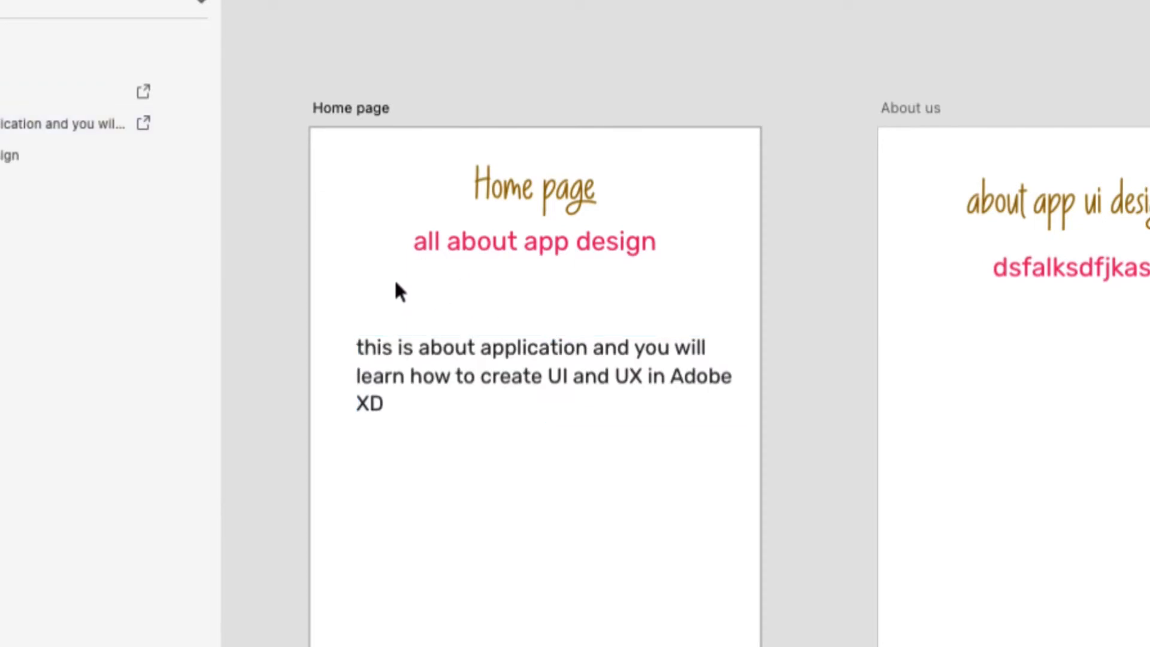
Step: Select the "all about app design" subtitle on the Home page and save the document
click(436, 247)
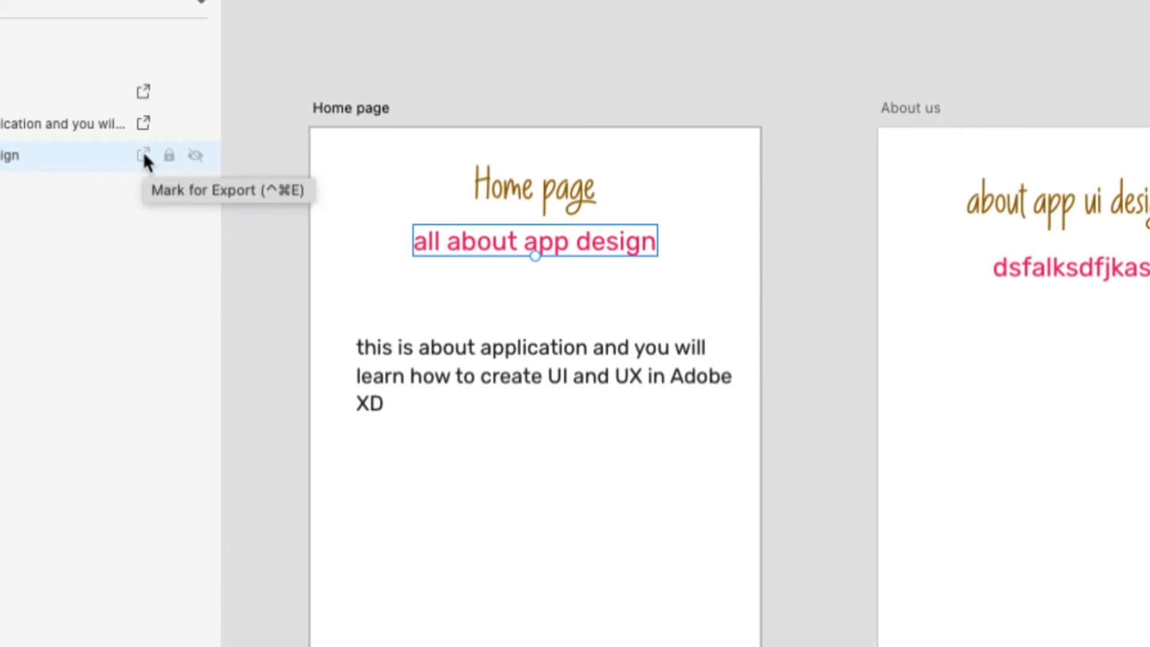
key(alt)
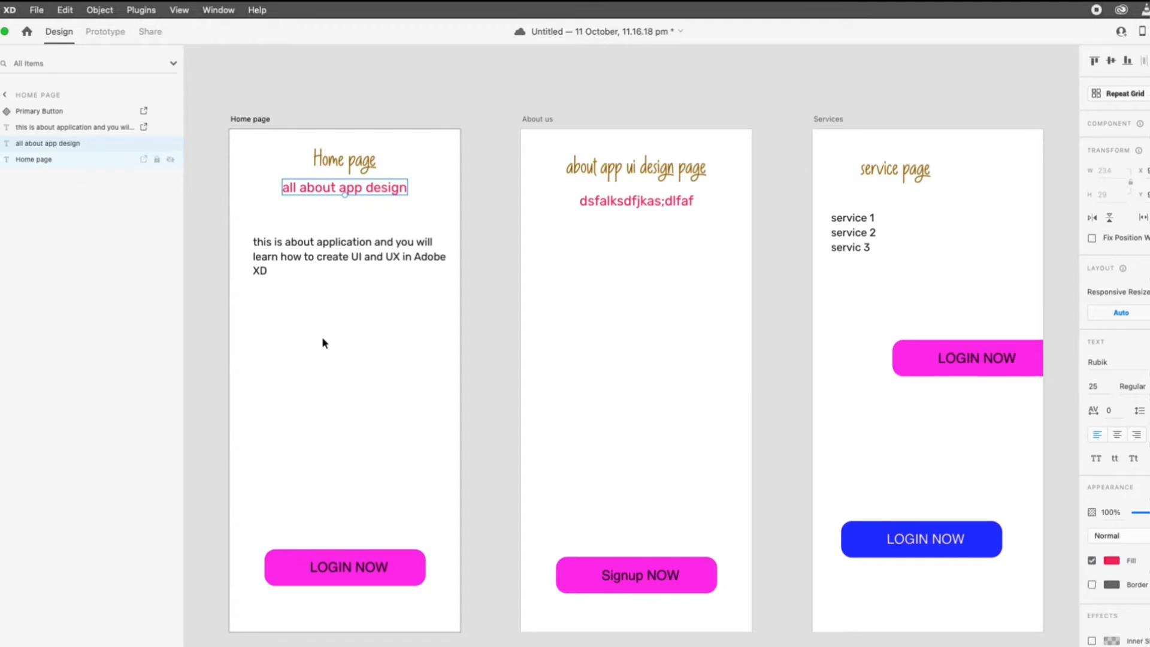
key(super+s)
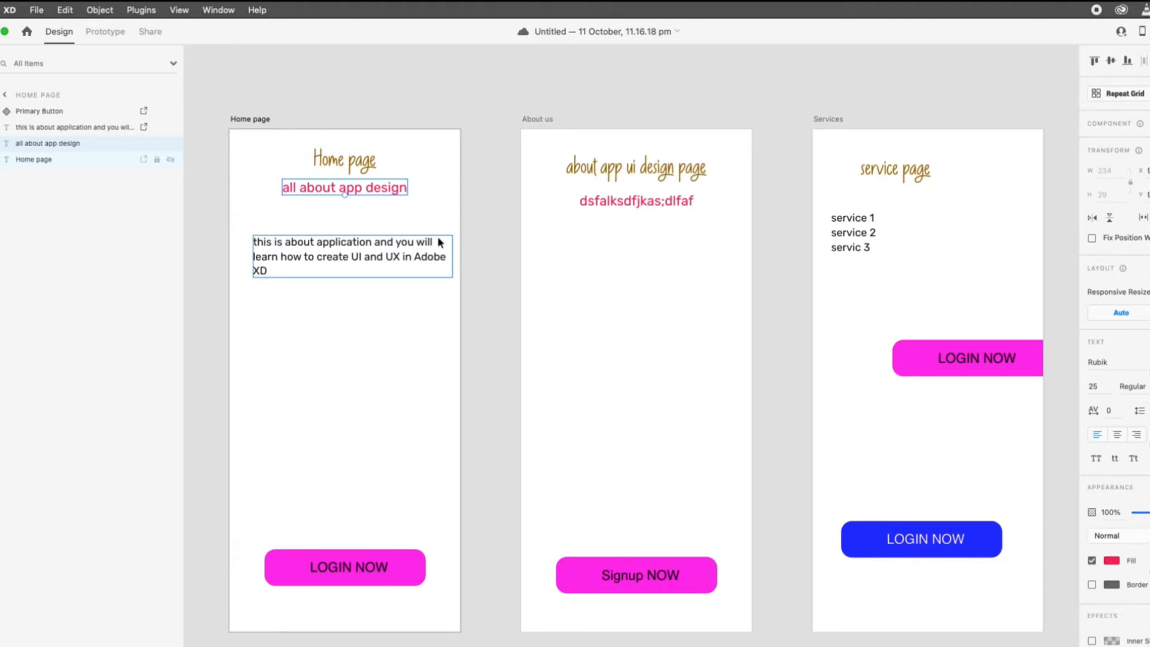
Step: Unmark the Home page's LOGIN NOW button for export and check its export option again
click(375, 600)
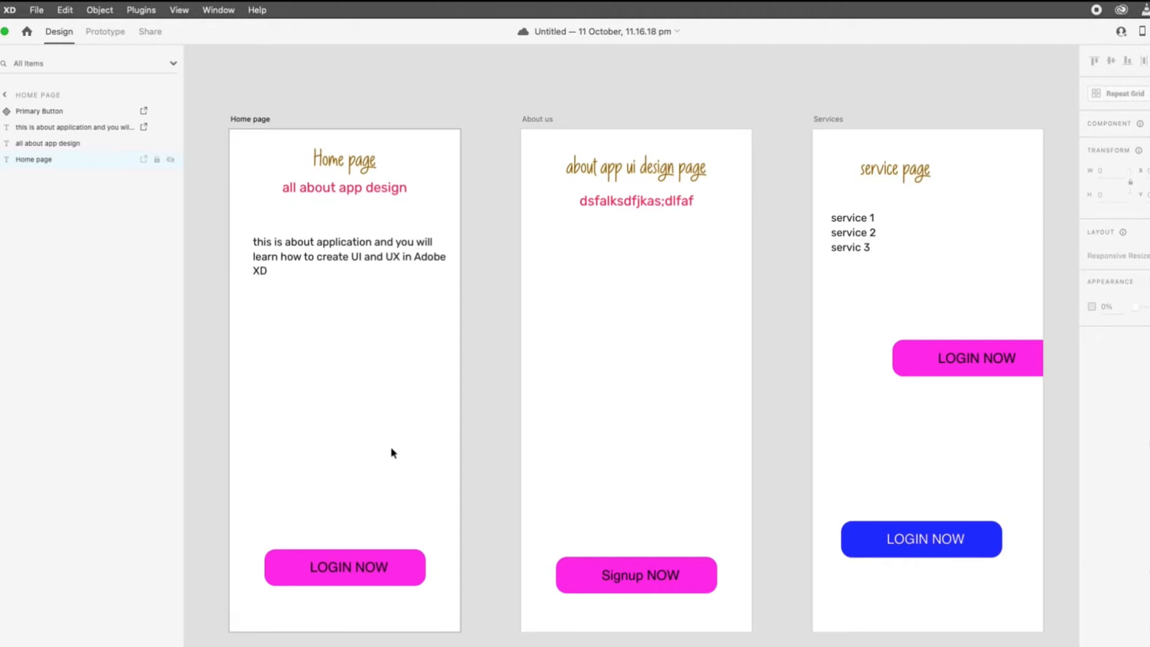
click(334, 579)
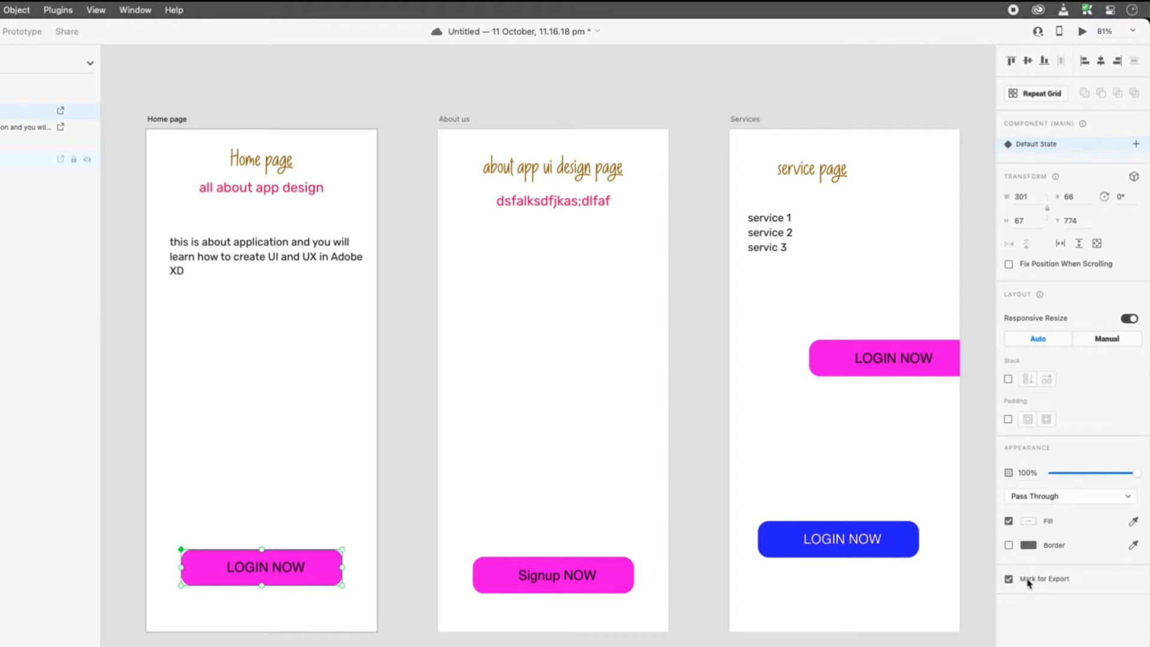
right_click(262, 567)
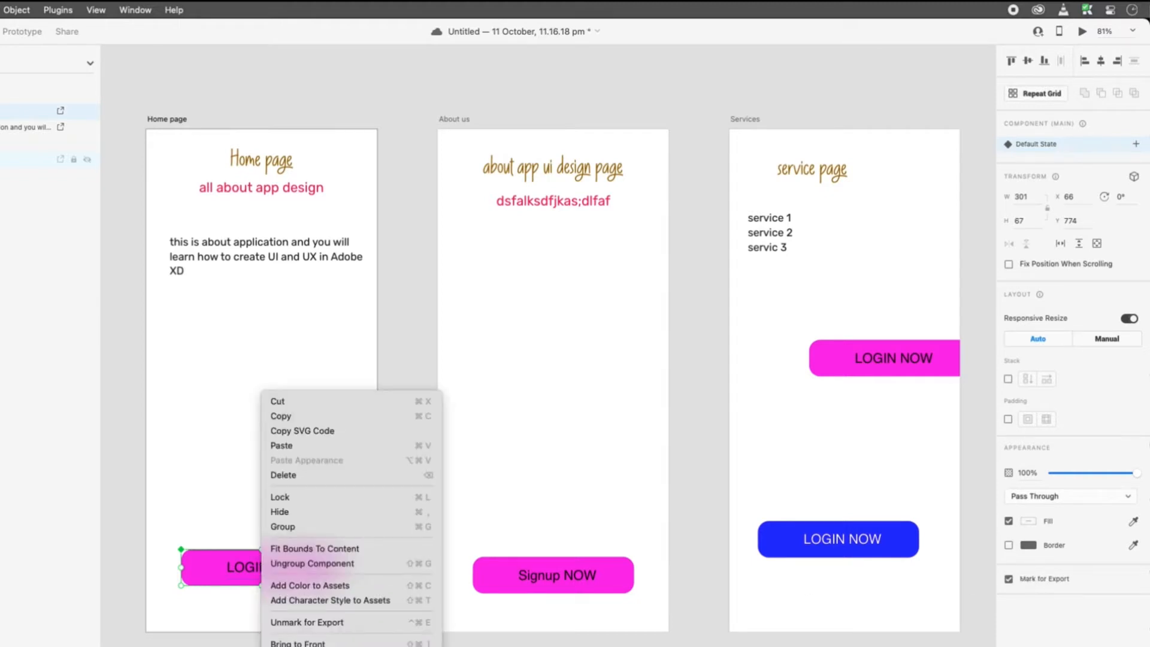
click(214, 528)
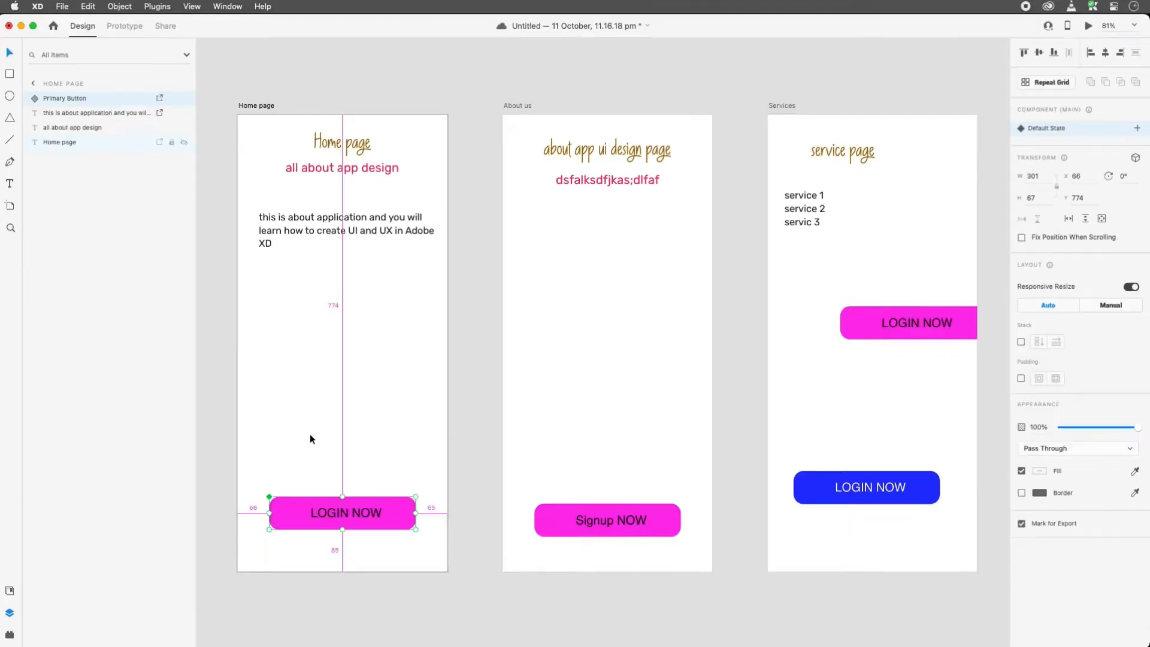
right_click(357, 521)
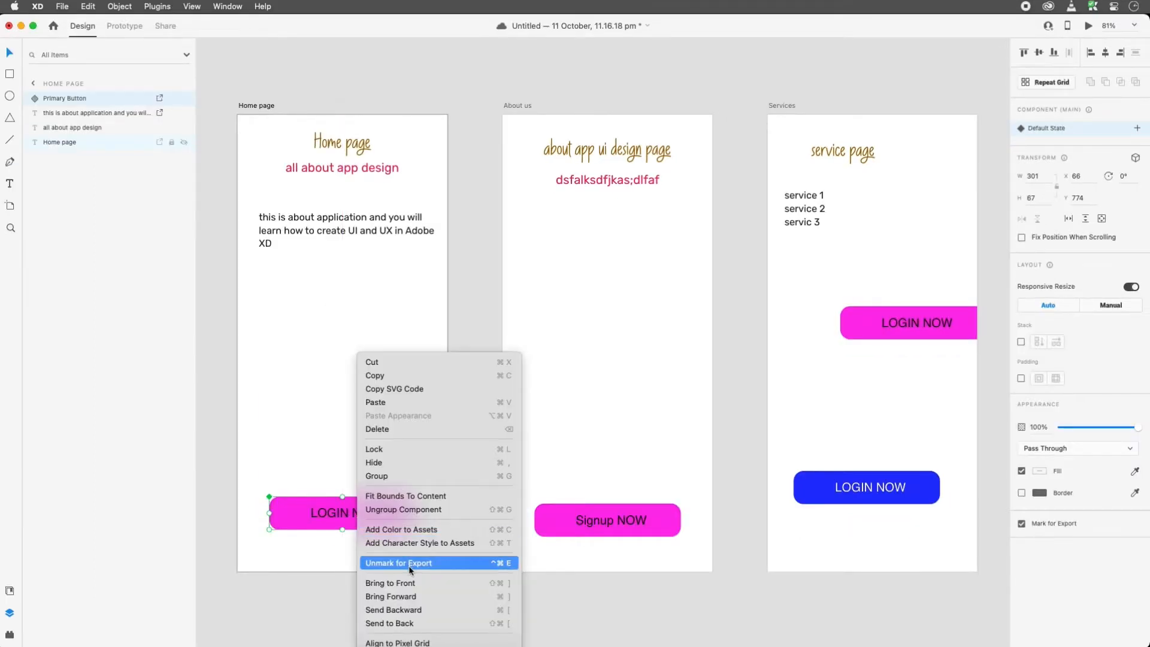
click(418, 564)
right_click(354, 515)
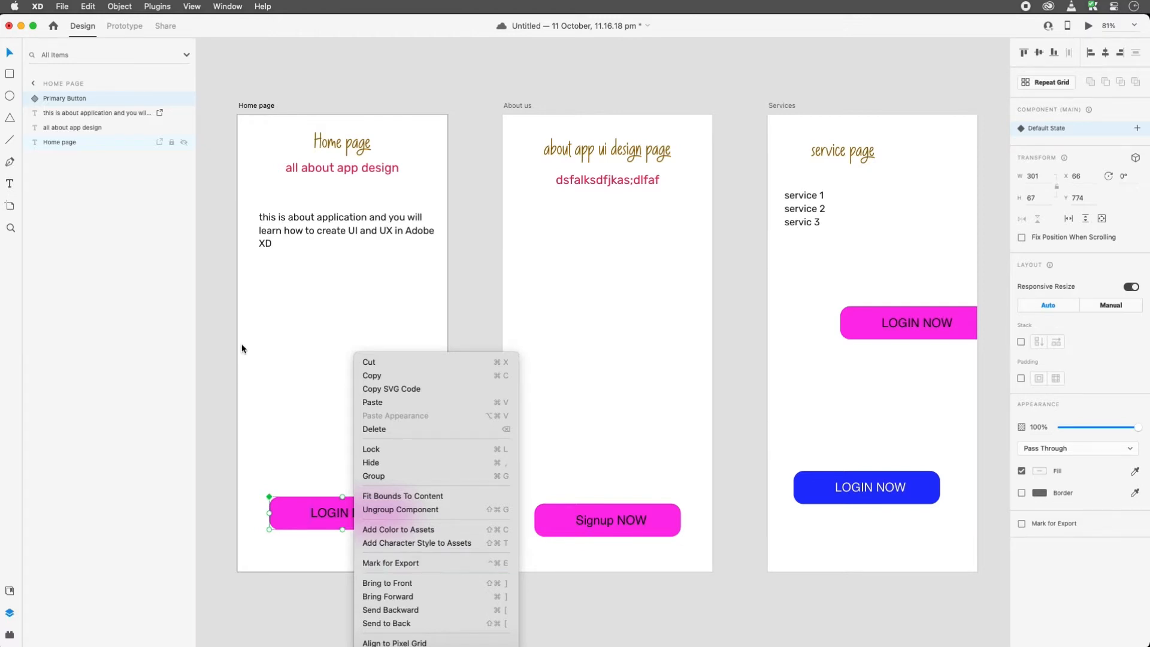
key(Escape)
Step: Mark the "all about app design" subtitle on the Home page for export
click(265, 243)
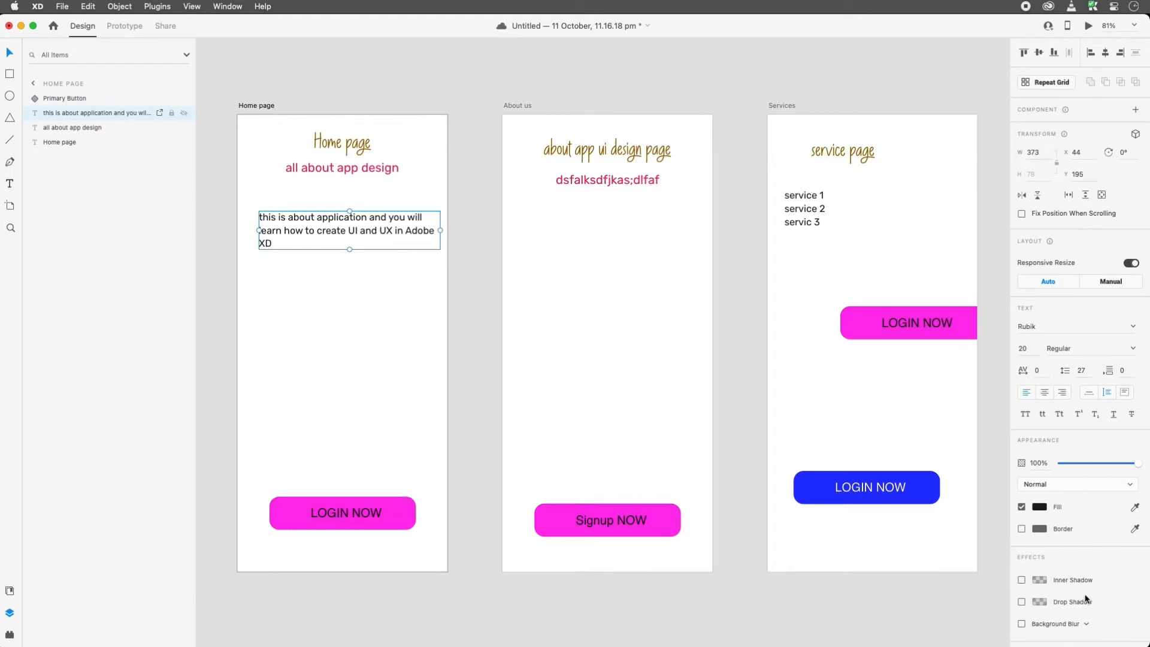
scroll(1022, 626, down, 2)
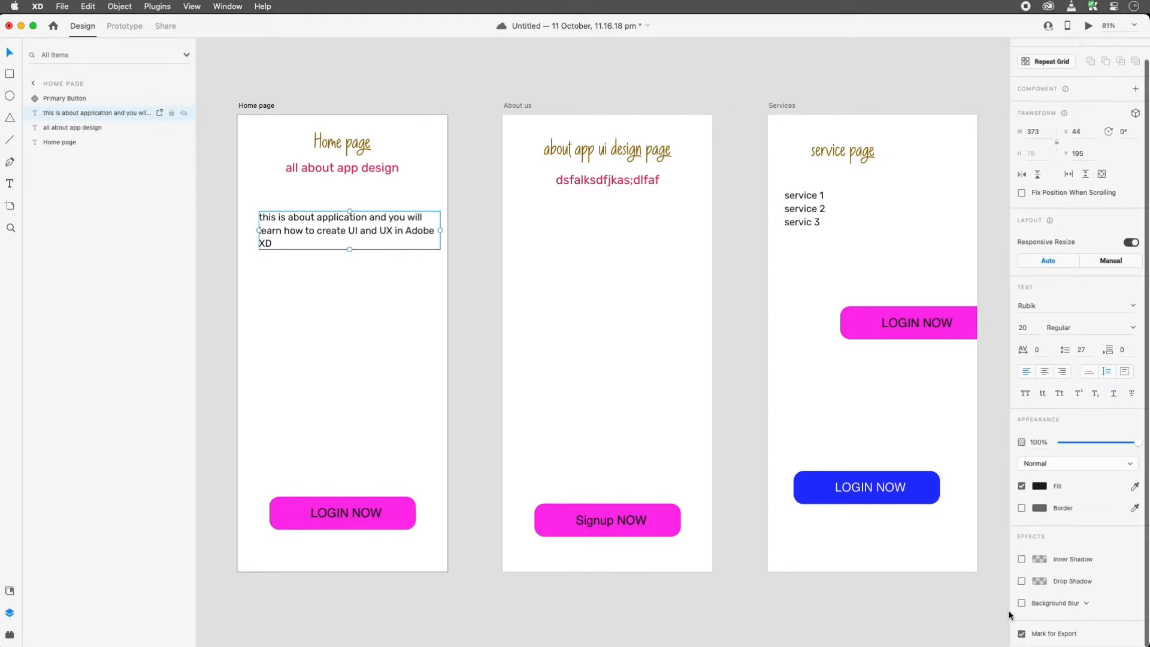
key(Tab)
scroll(1064, 626, down, 1)
scroll(1064, 626, up, 1)
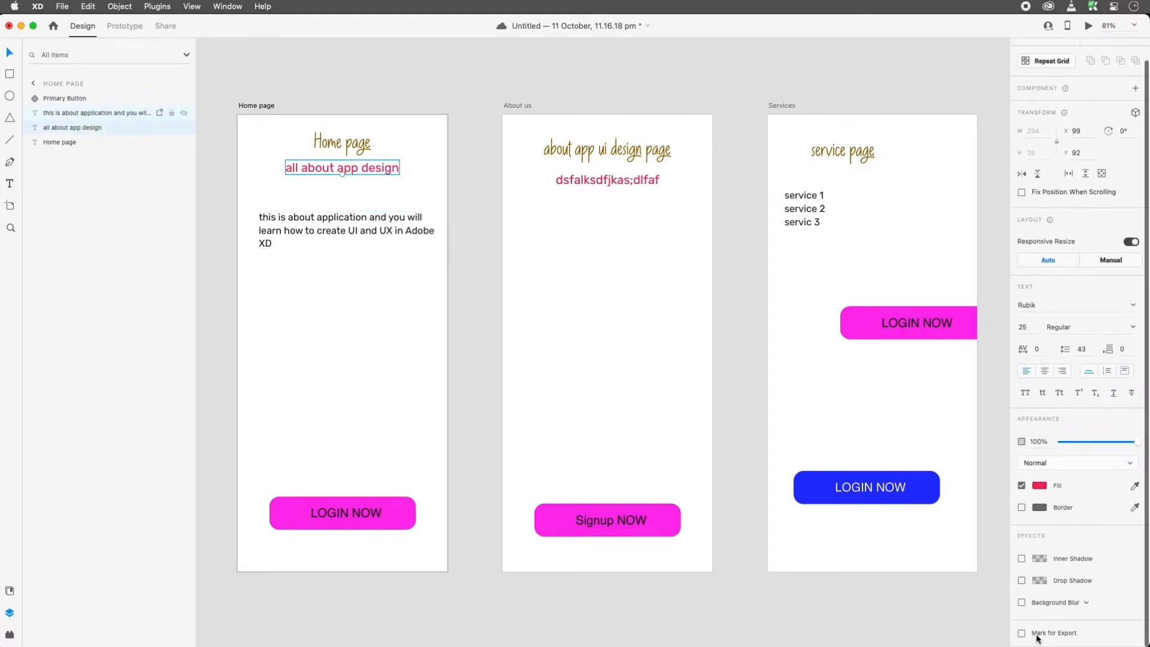
Step: Mark the "Home page" title text on the Home page artboard for export
click(341, 149)
right_click(351, 150)
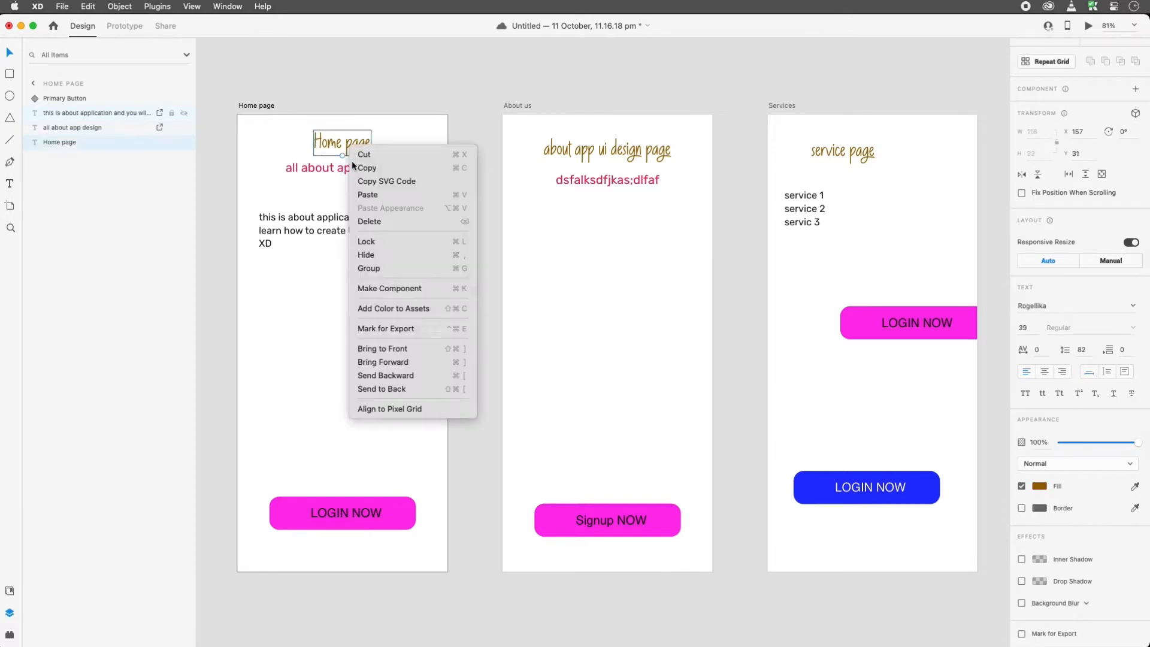
click(441, 329)
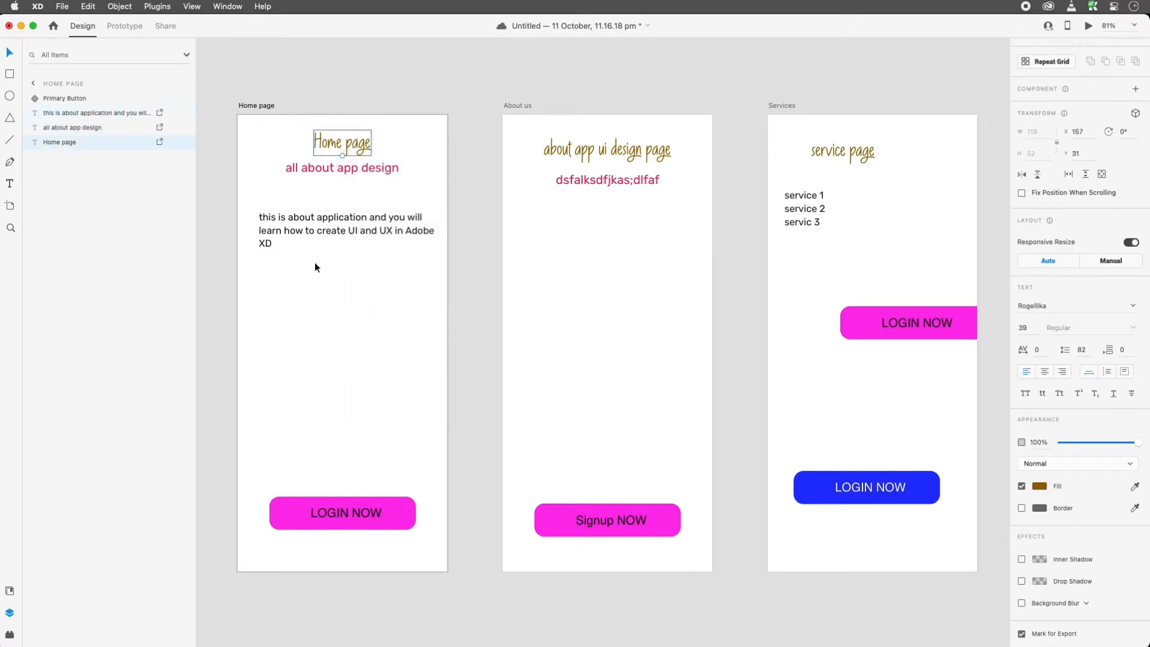
Step: Open the export of all artboards, go to the Aobe XD folder and review the available file formats
click(326, 277)
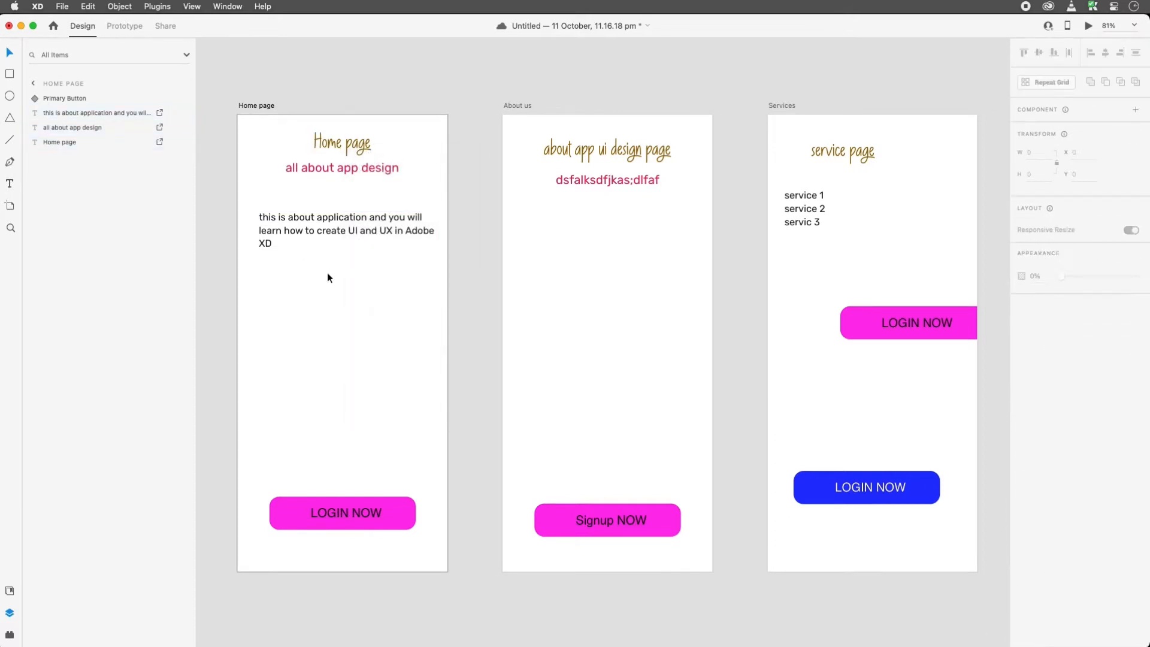
click(63, 7)
mouse_move(153, 212)
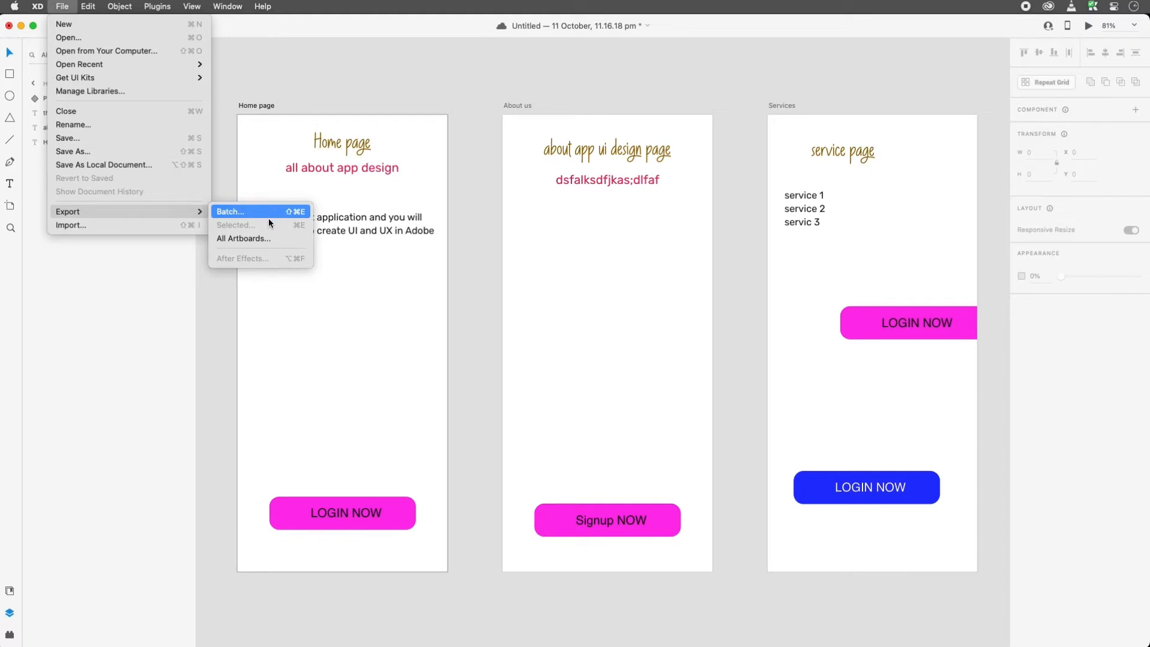
click(293, 239)
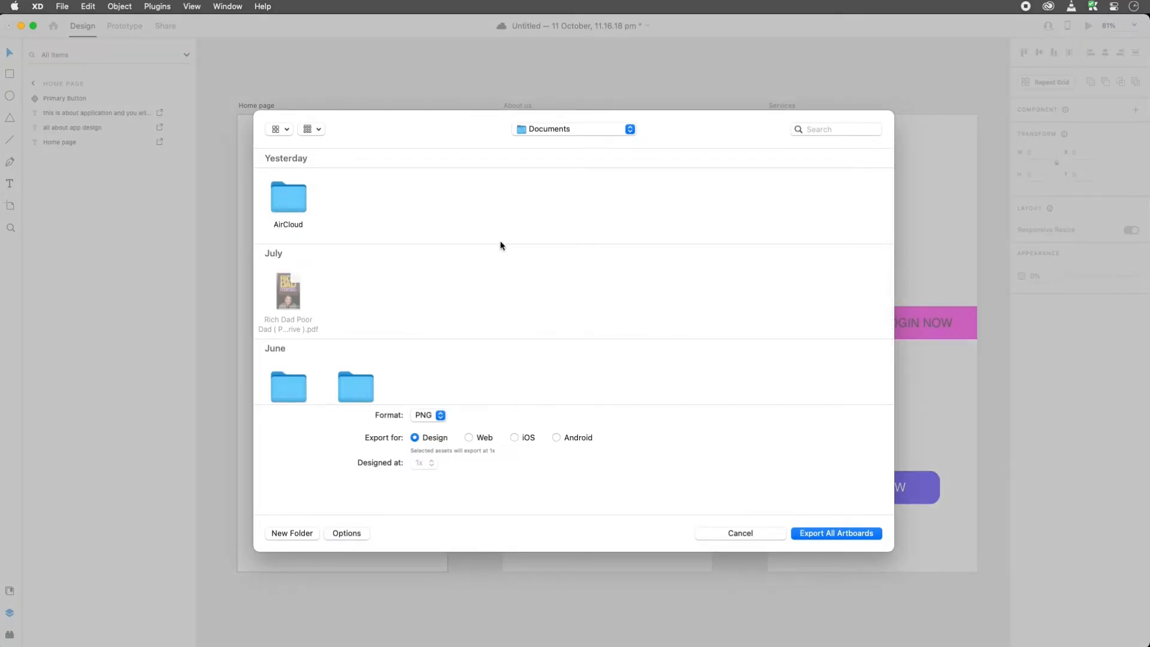
click(426, 415)
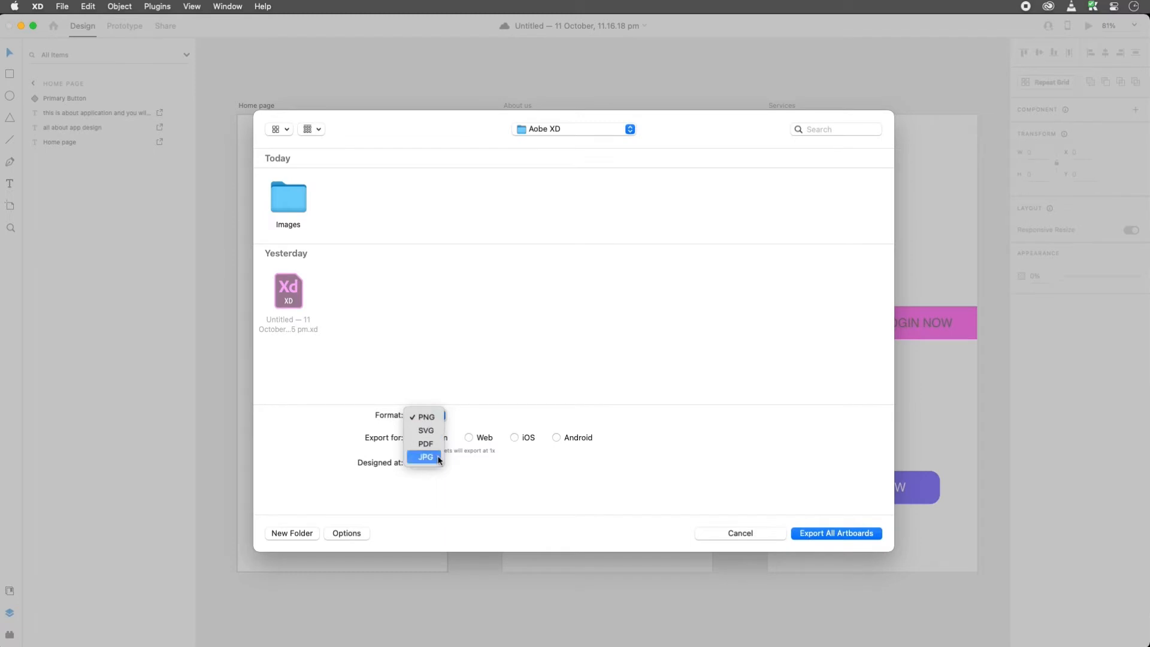
click(484, 383)
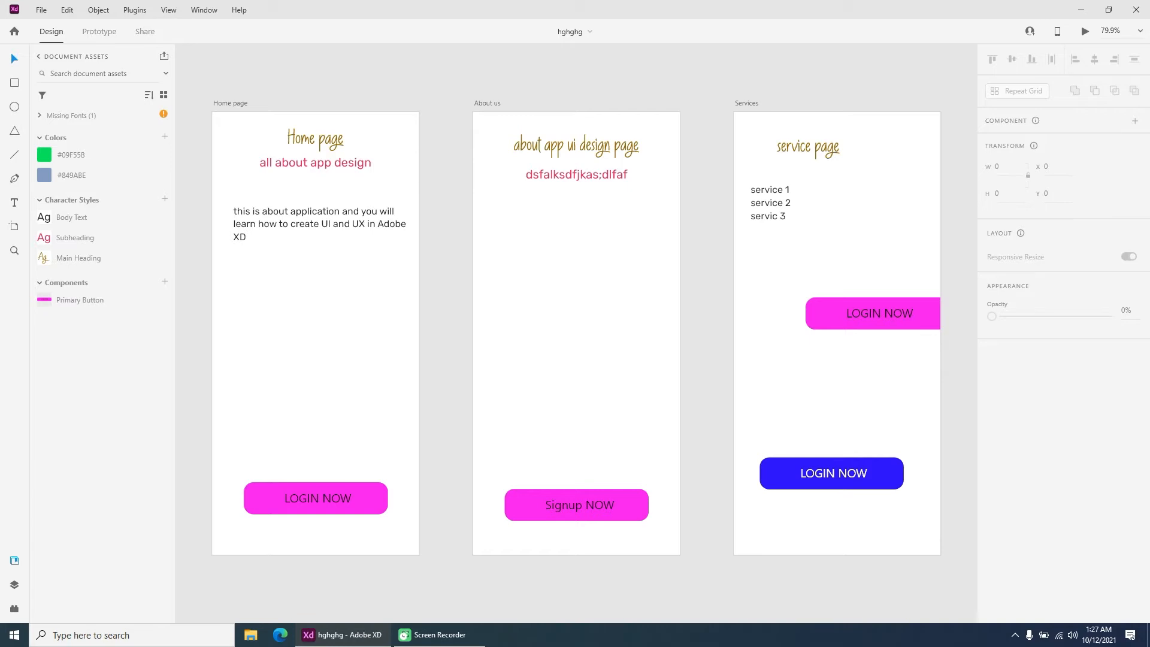
Step: Open the batch export for the marked assets and set the format to JPG after checking the SVG options
click(41, 10)
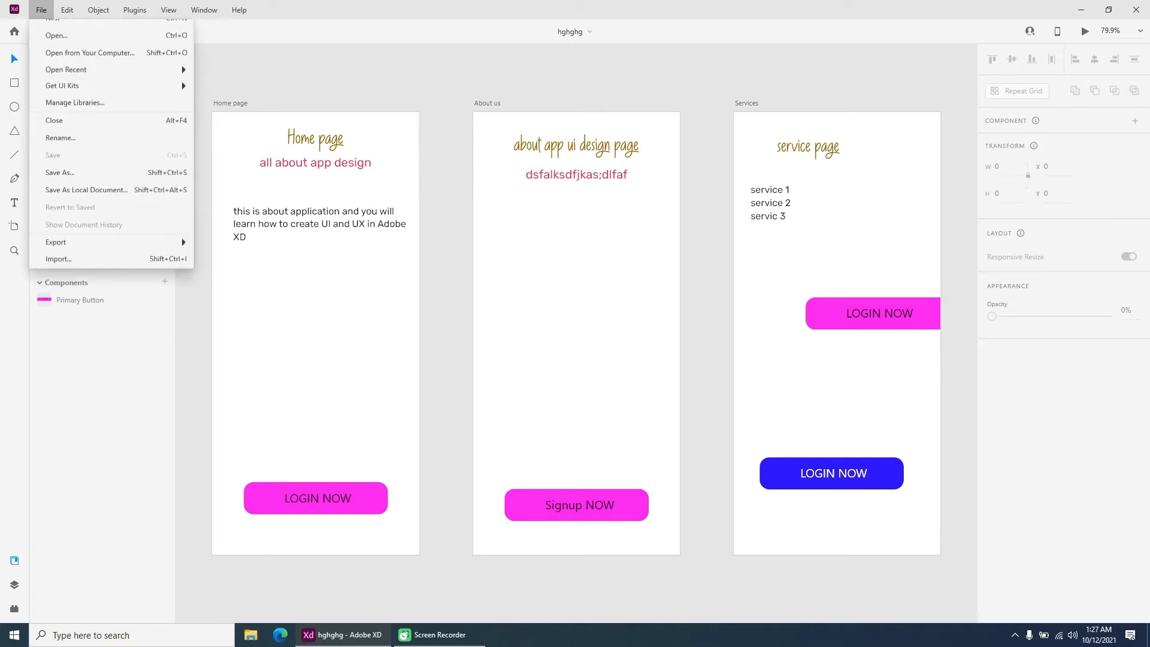
mouse_move(120, 252)
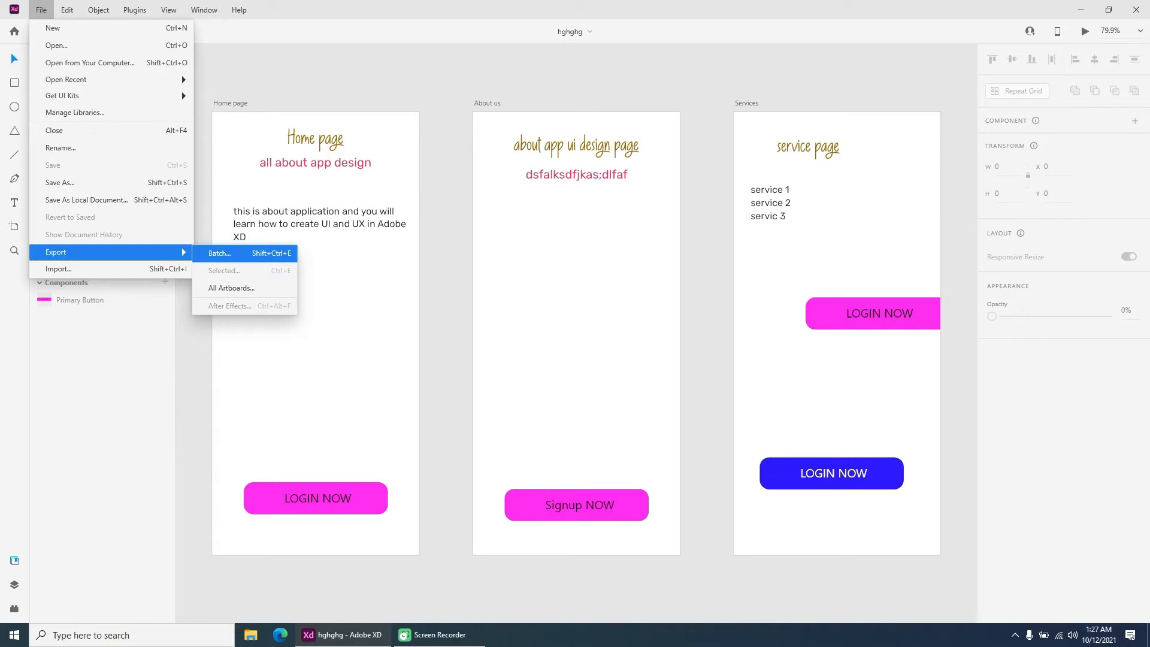
click(219, 253)
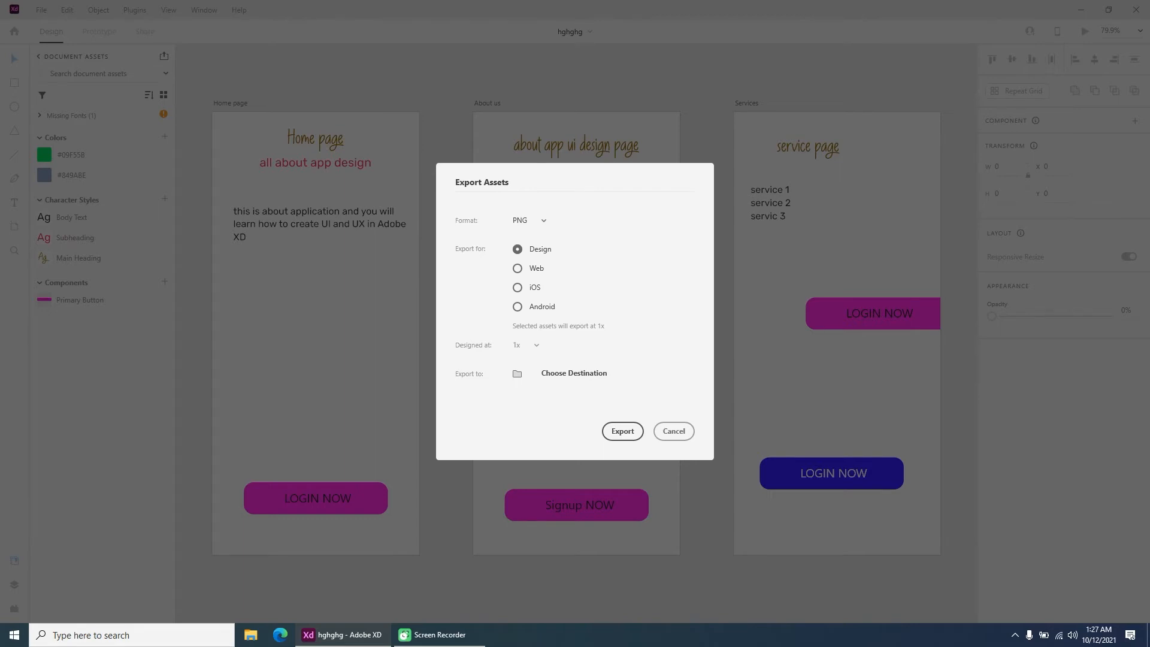
click(530, 220)
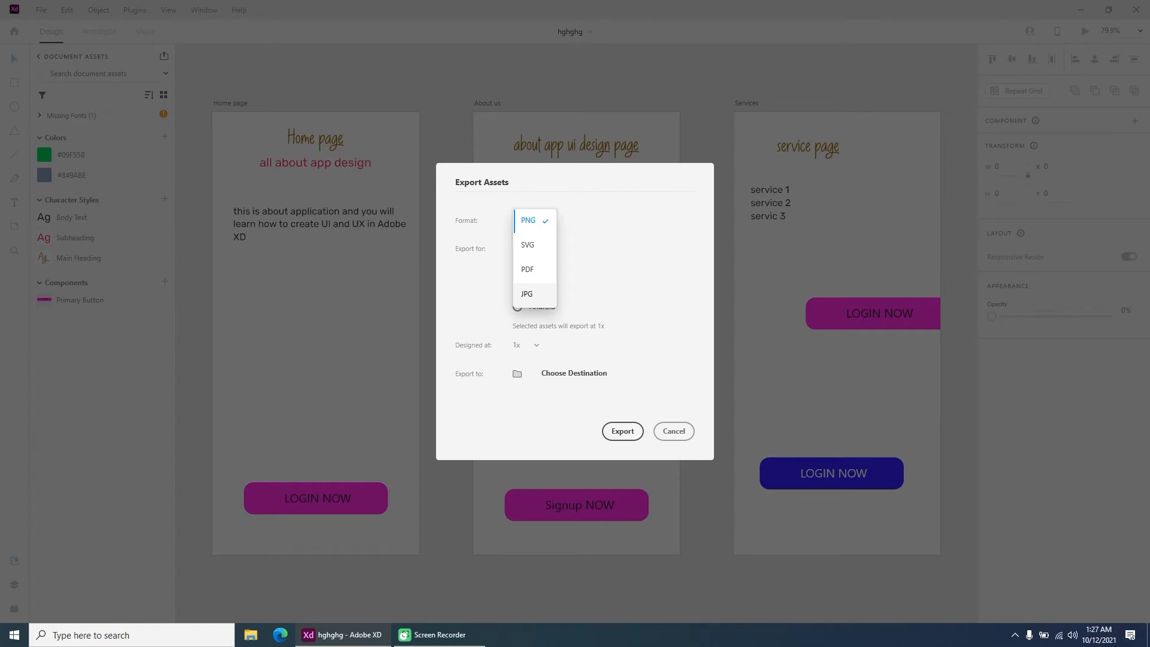
click(527, 244)
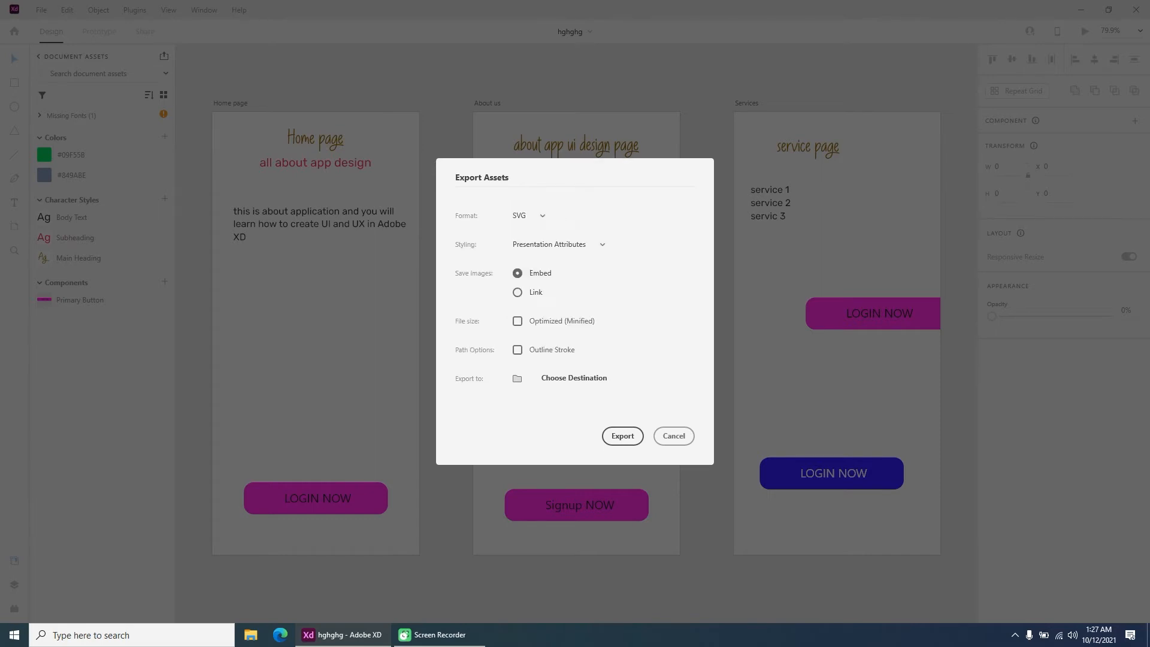
click(530, 216)
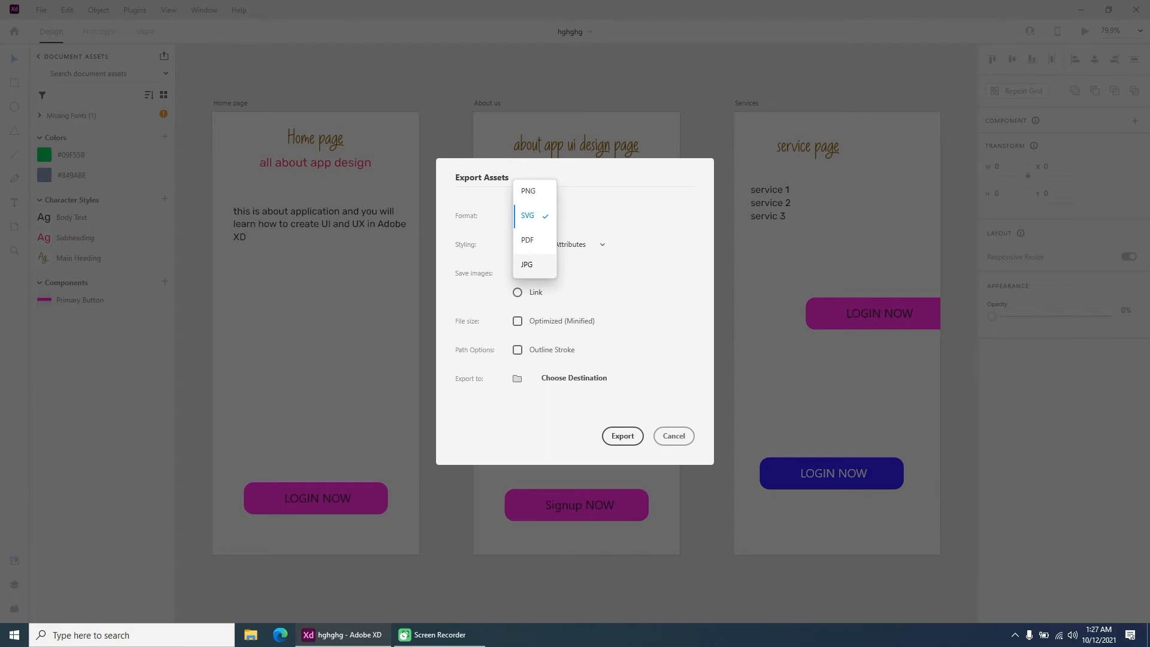
click(527, 265)
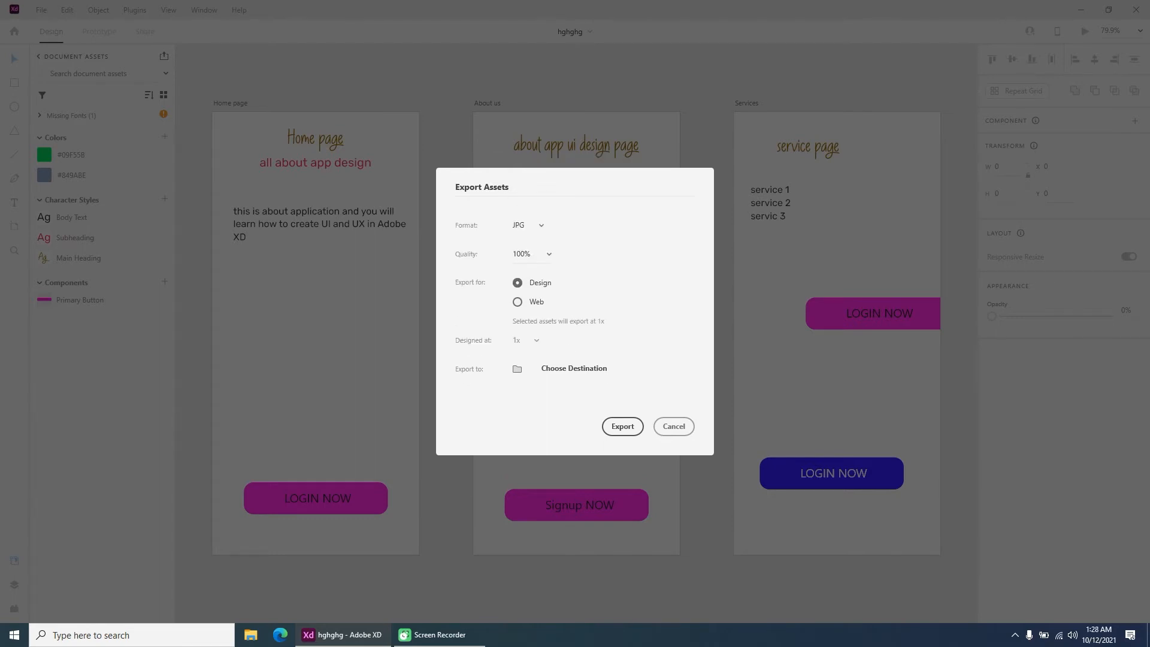
Step: Set the JPG export for Web, keeping the quality at 100% and the design scale at 1x
click(530, 254)
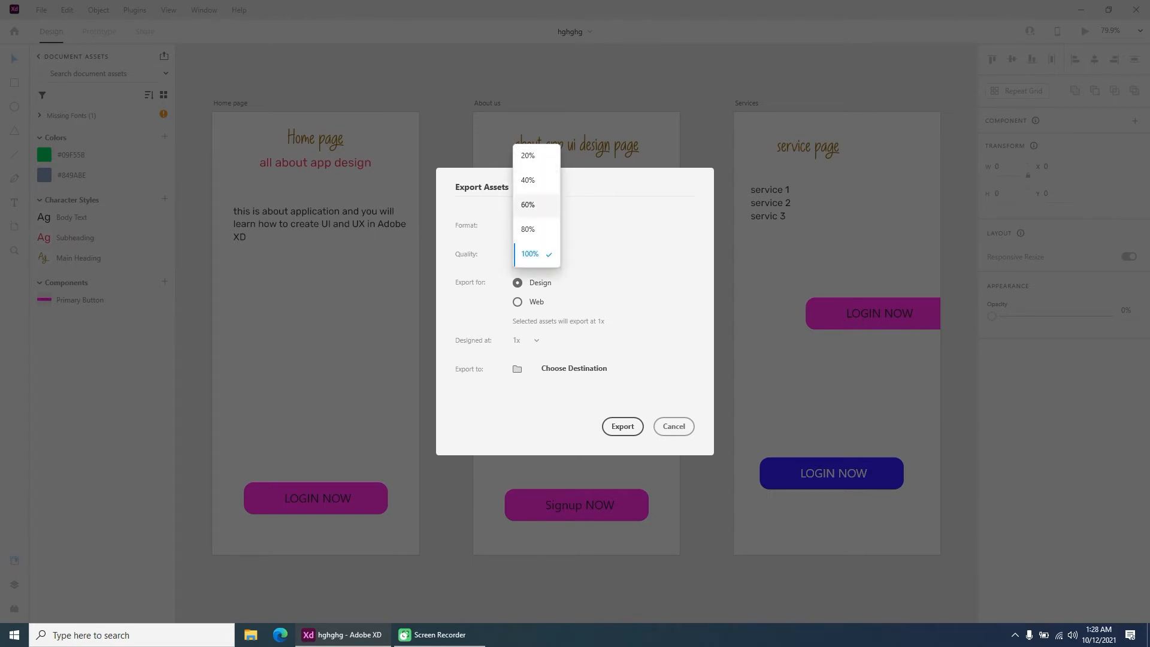
key(Escape)
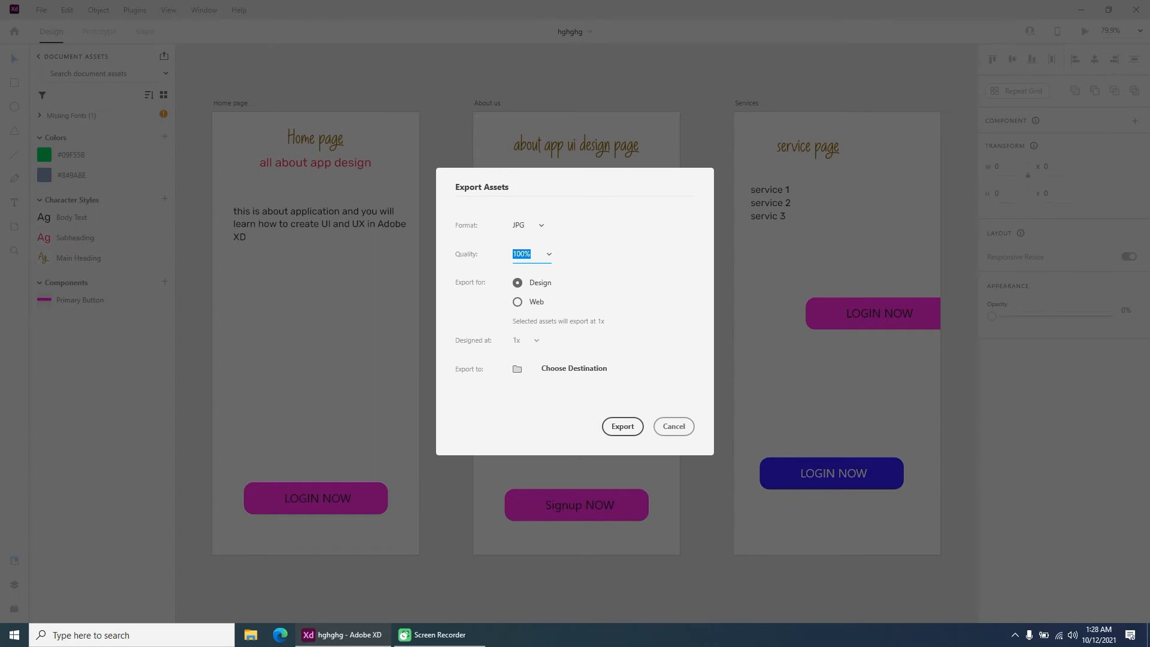
key(Tab)
key(Down)
key(Up)
key(Down)
click(526, 340)
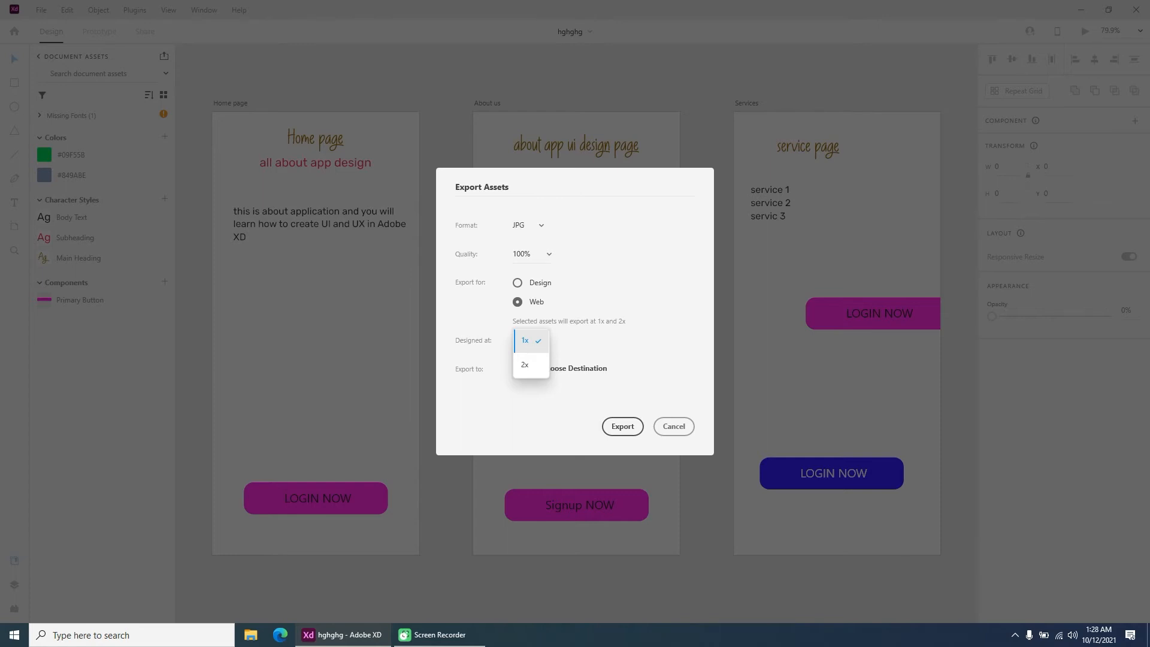
key(Escape)
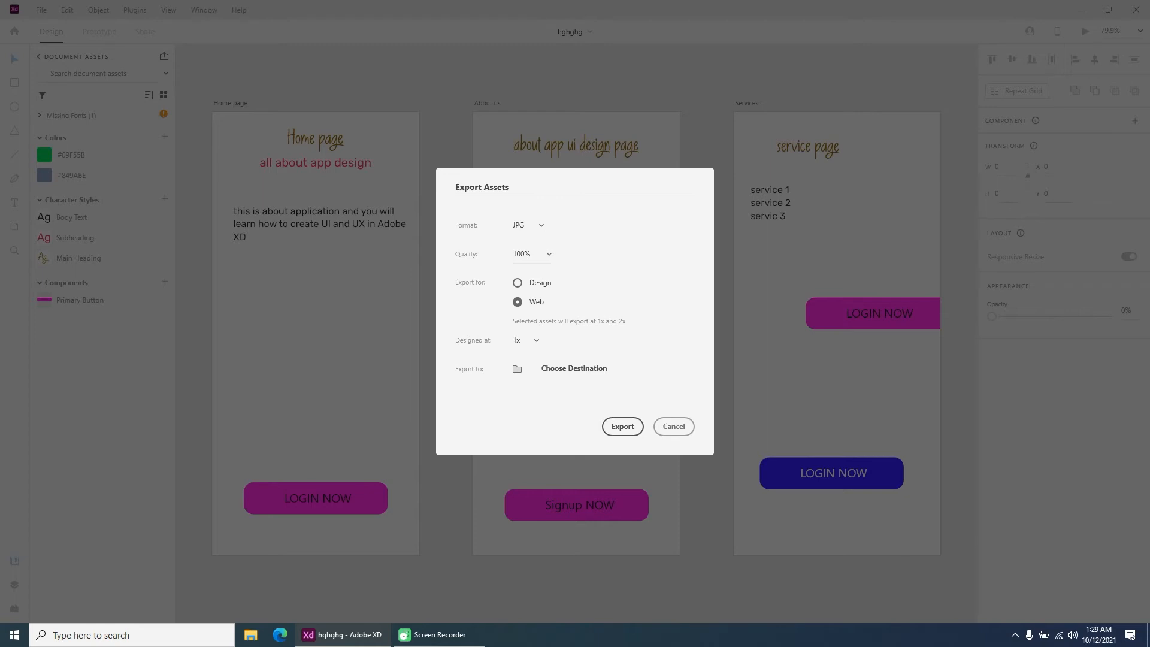
Step: Start choosing the export destination and create a folder named assets inside the ap design folder in Documents
click(573, 368)
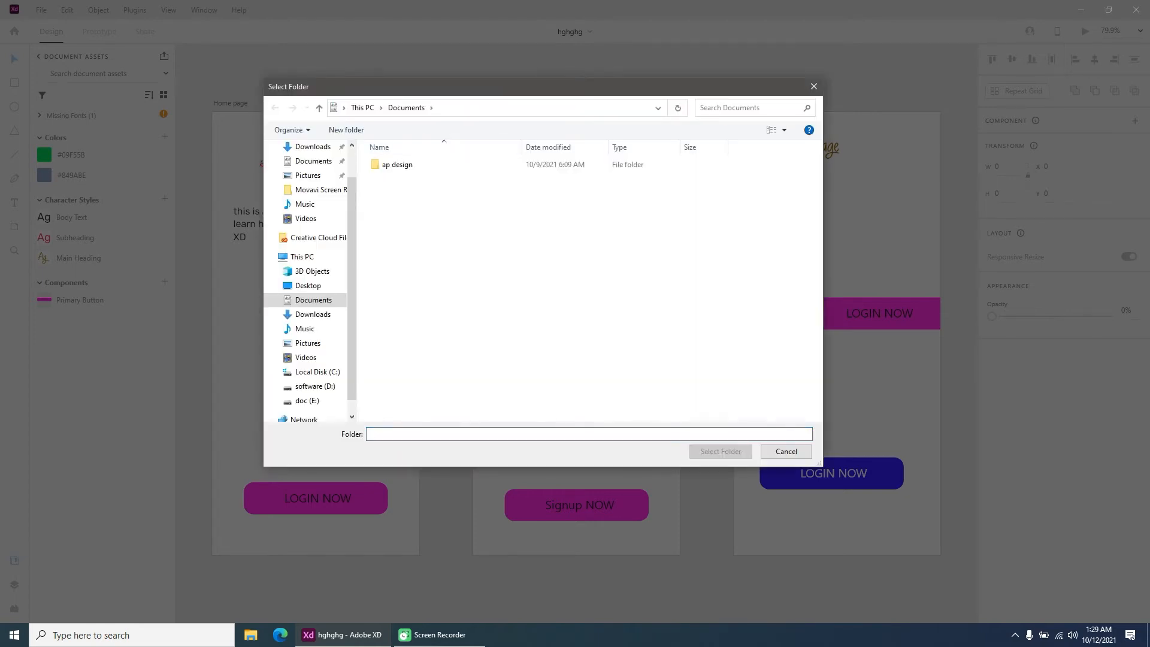
scroll(309, 401, up, 2)
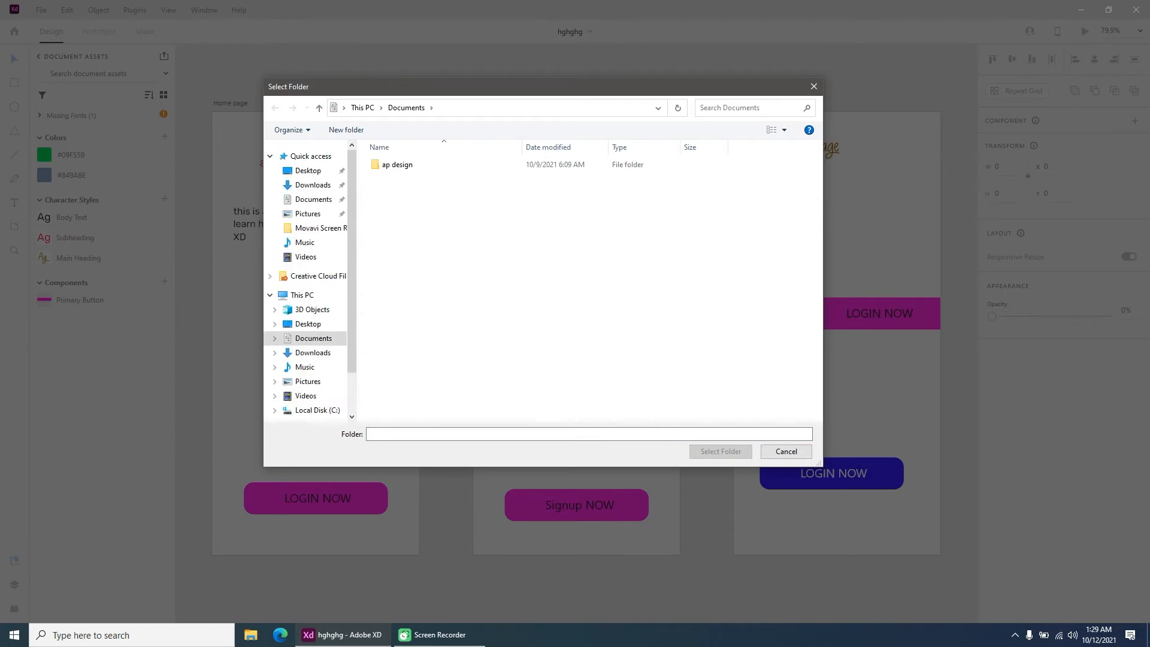
double_click(397, 164)
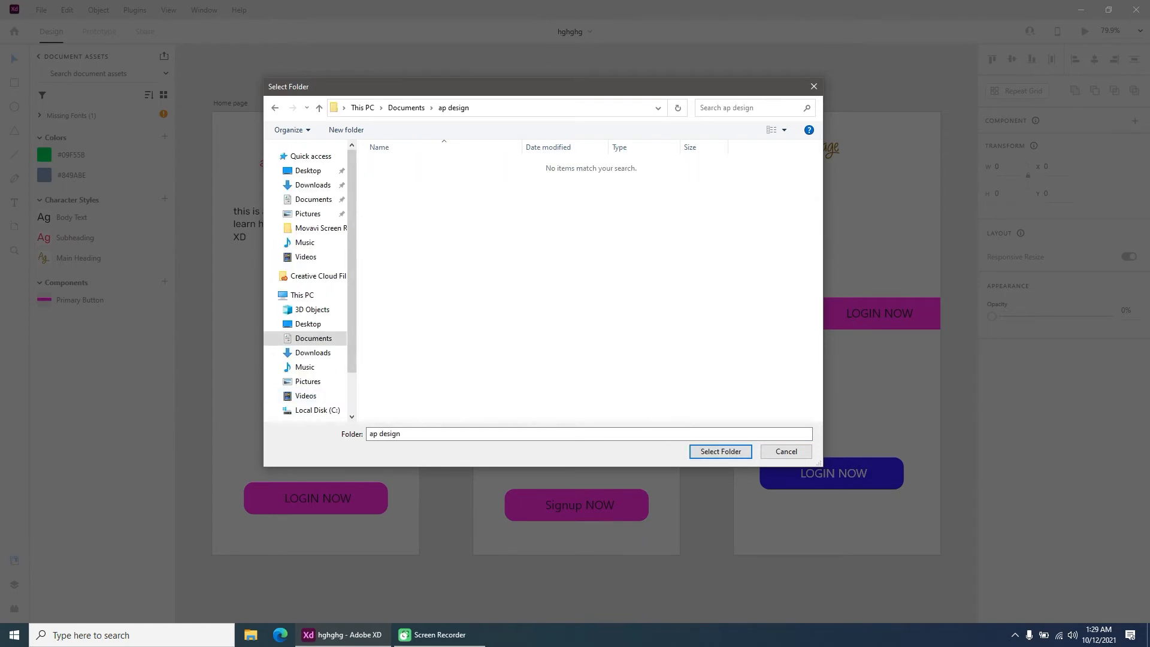
click(346, 129)
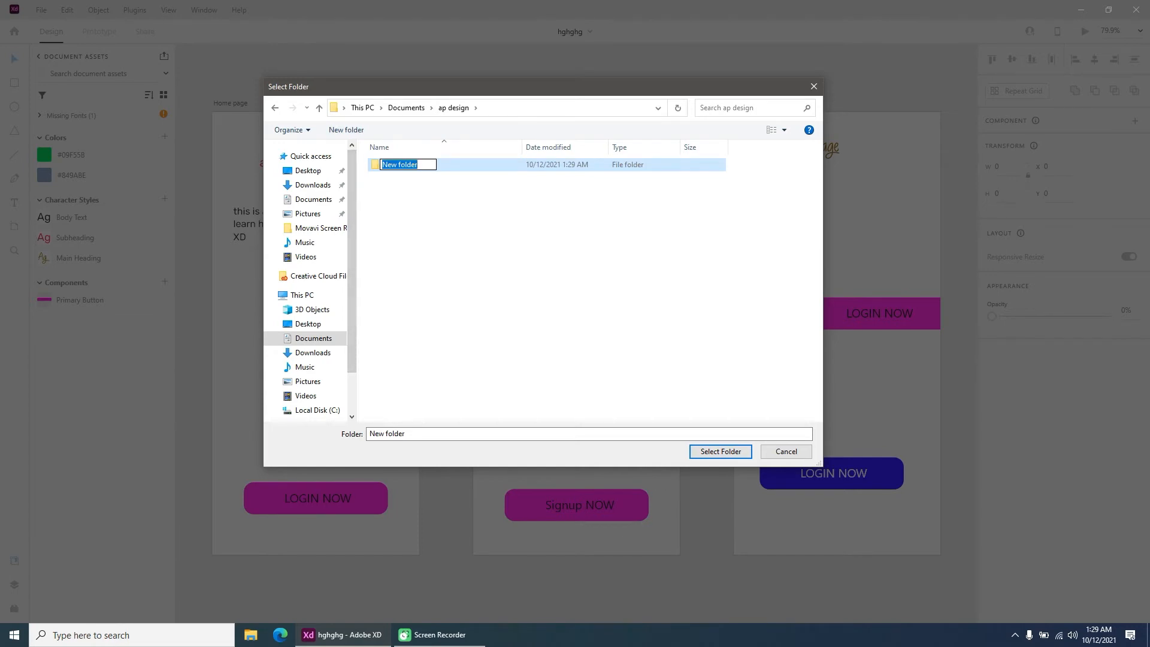
text(assets)
key(Return)
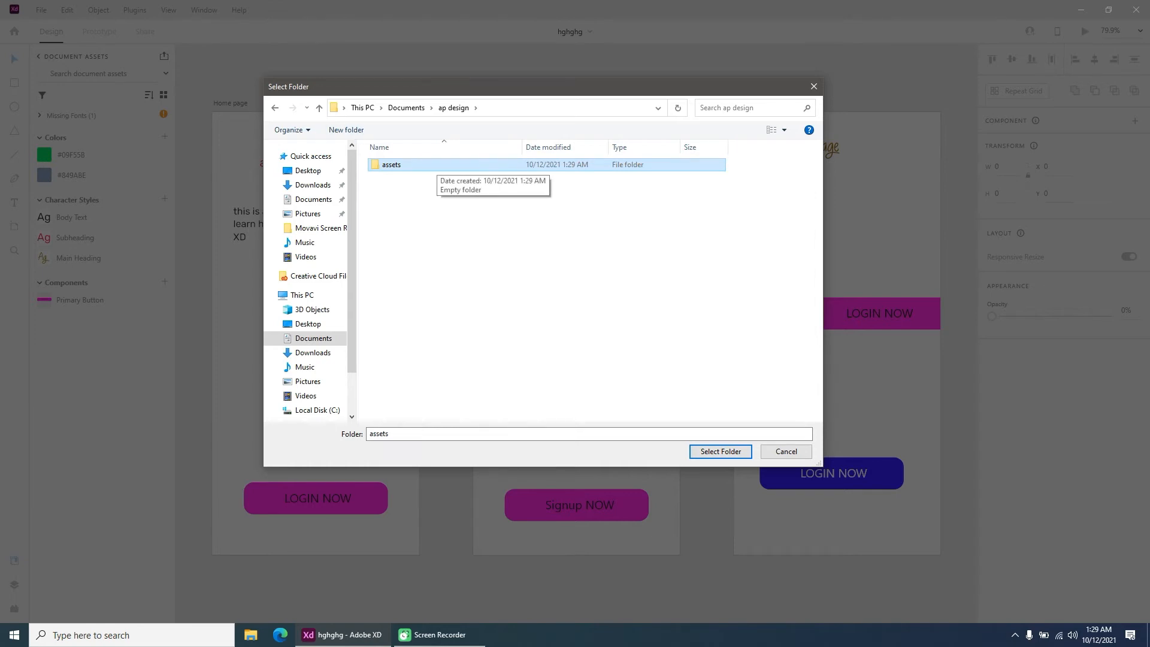
Step: Choose the new assets folder as the destination and export the marked assets
double_click(437, 164)
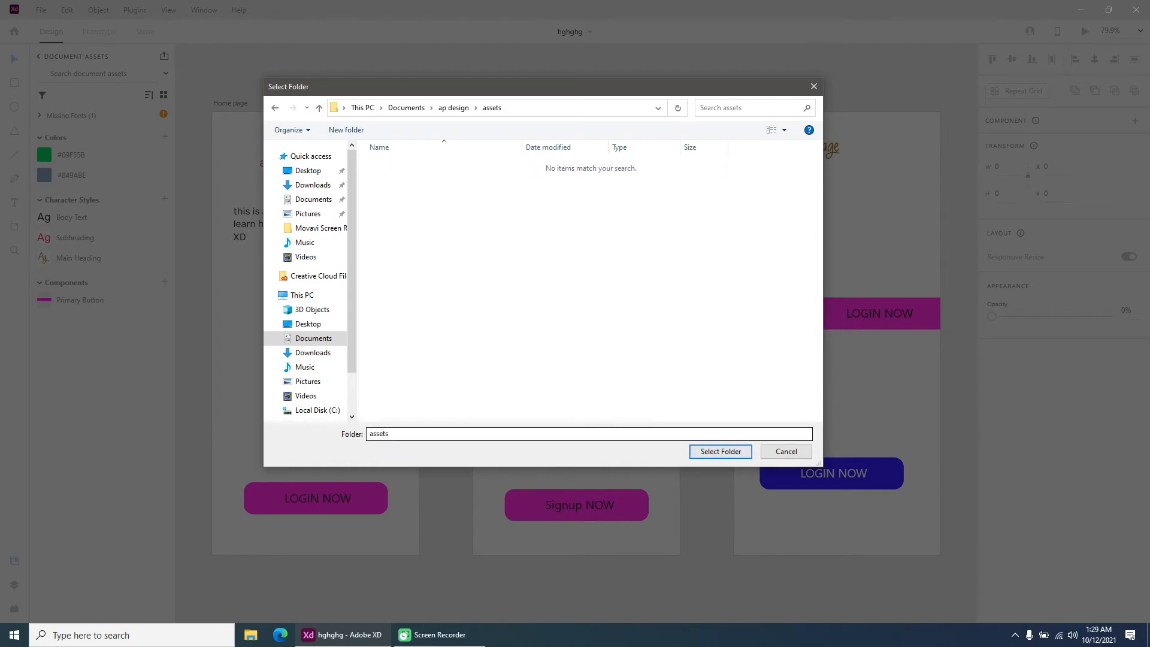
key(Return)
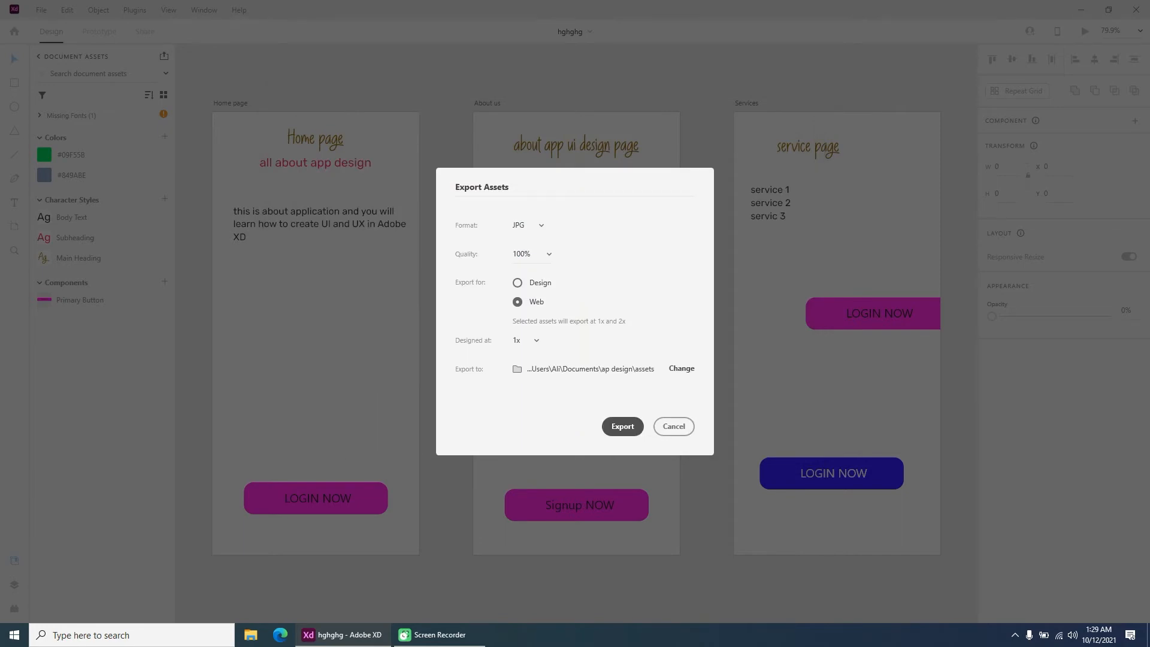
click(622, 426)
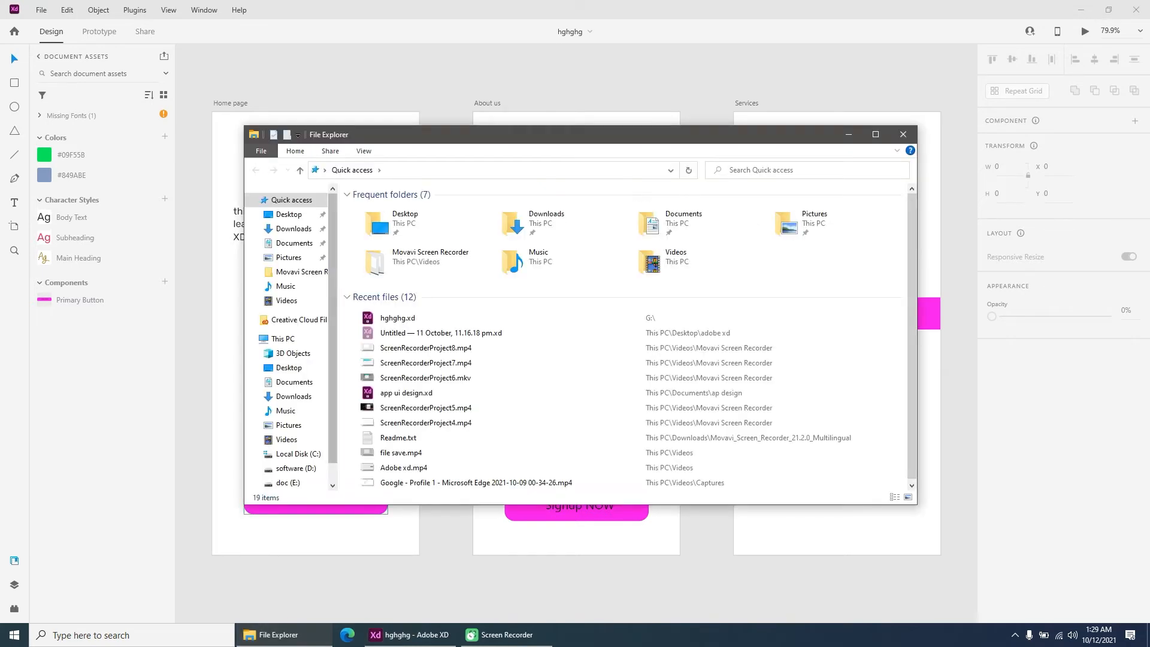
Step: Switch to File Explorer and open the assets folder inside Documents, ap design
click(294, 381)
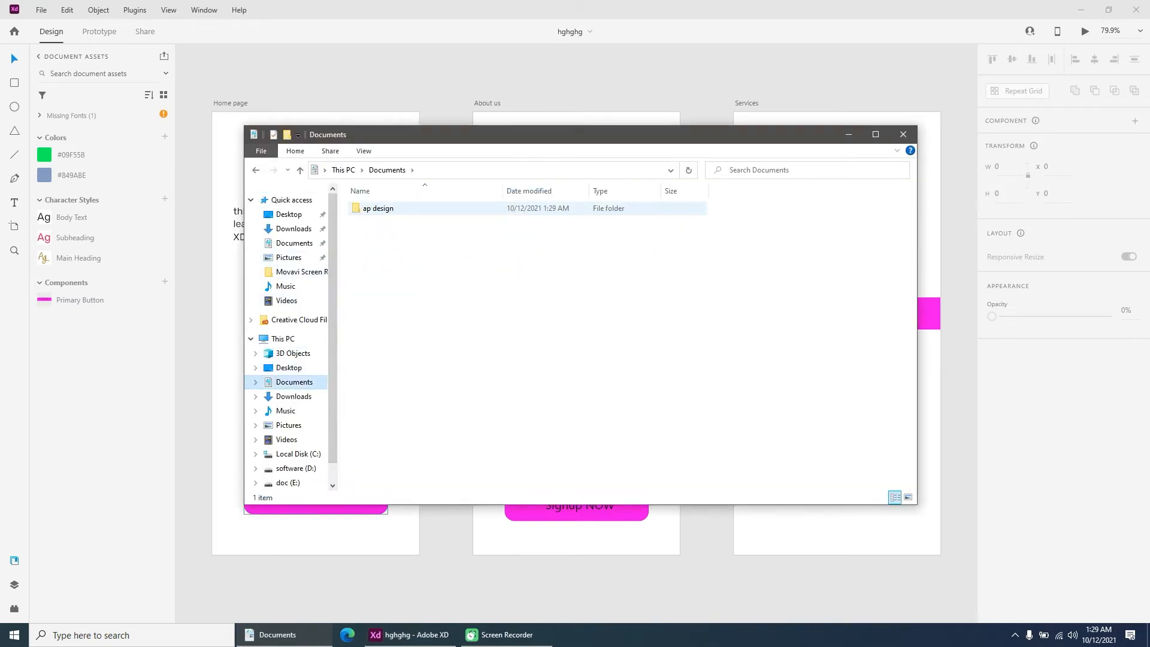
double_click(374, 208)
double_click(372, 207)
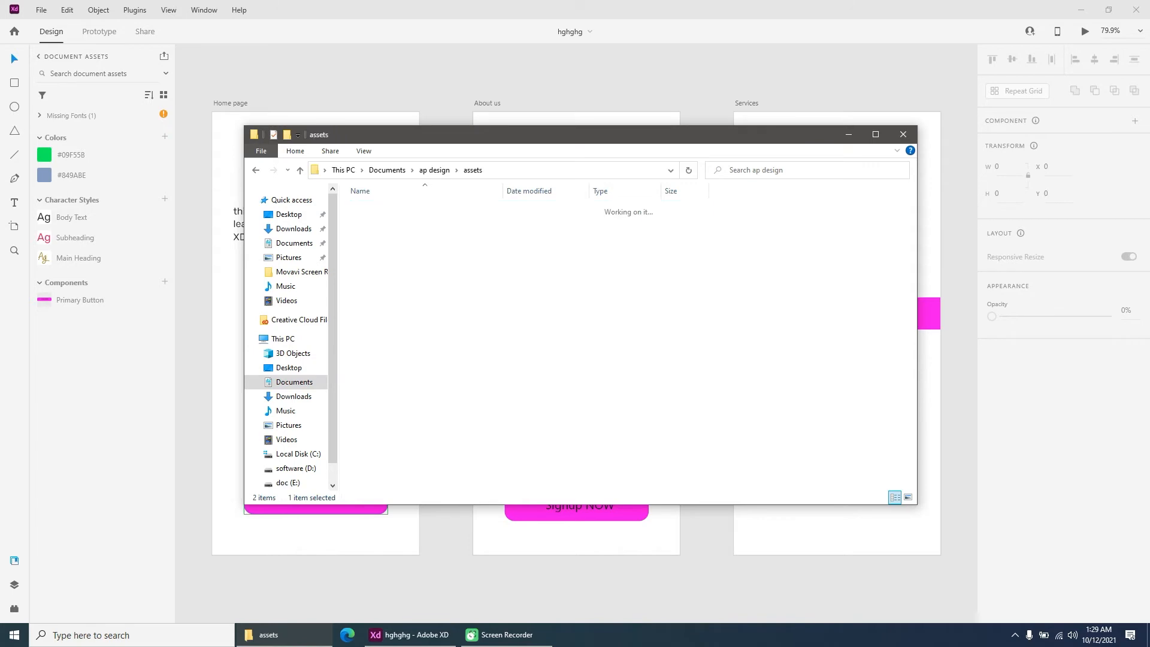
Step: View the exported Home page.jpg and the body text JPG, closing each image after checking it
click(521, 231)
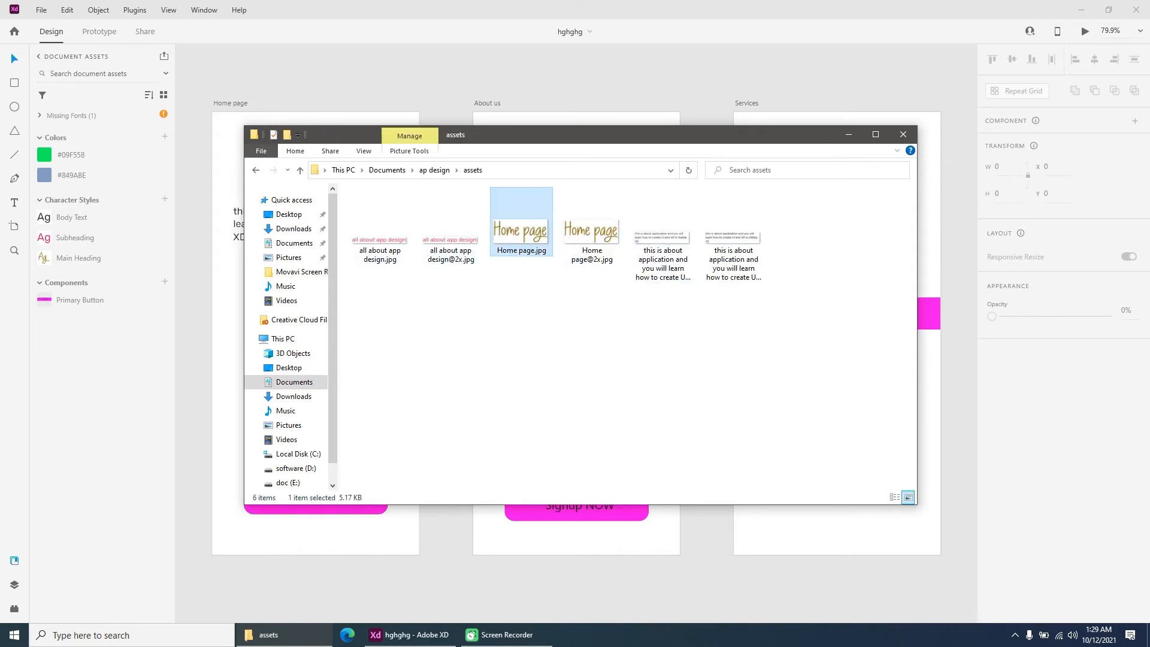
double_click(521, 231)
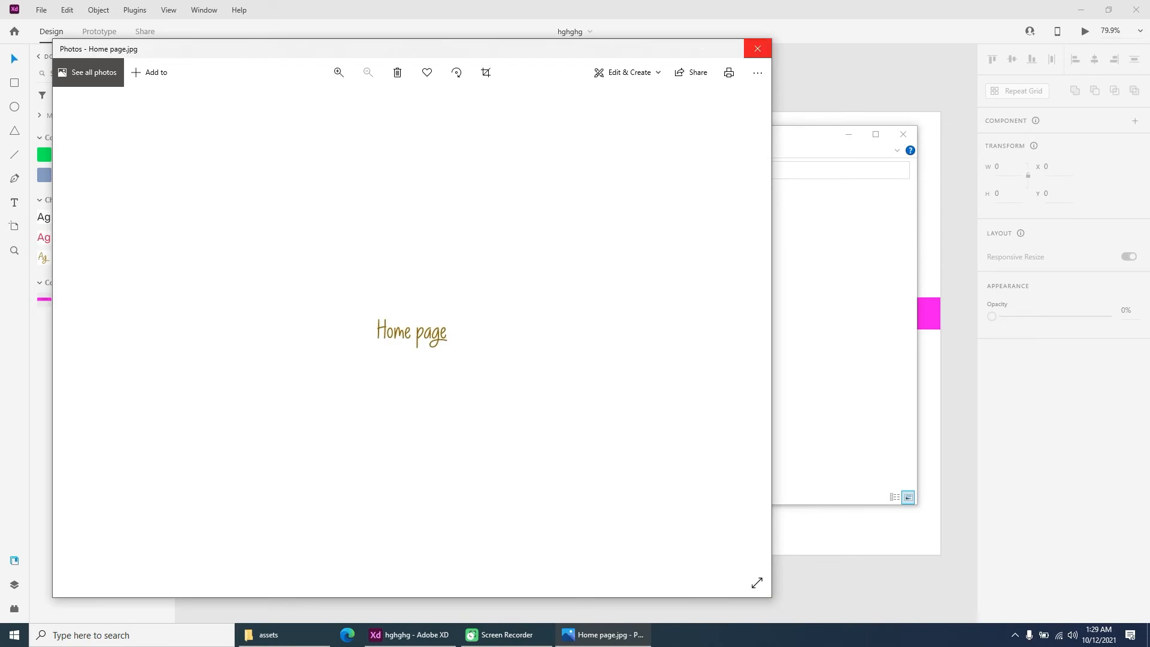
click(757, 49)
double_click(661, 230)
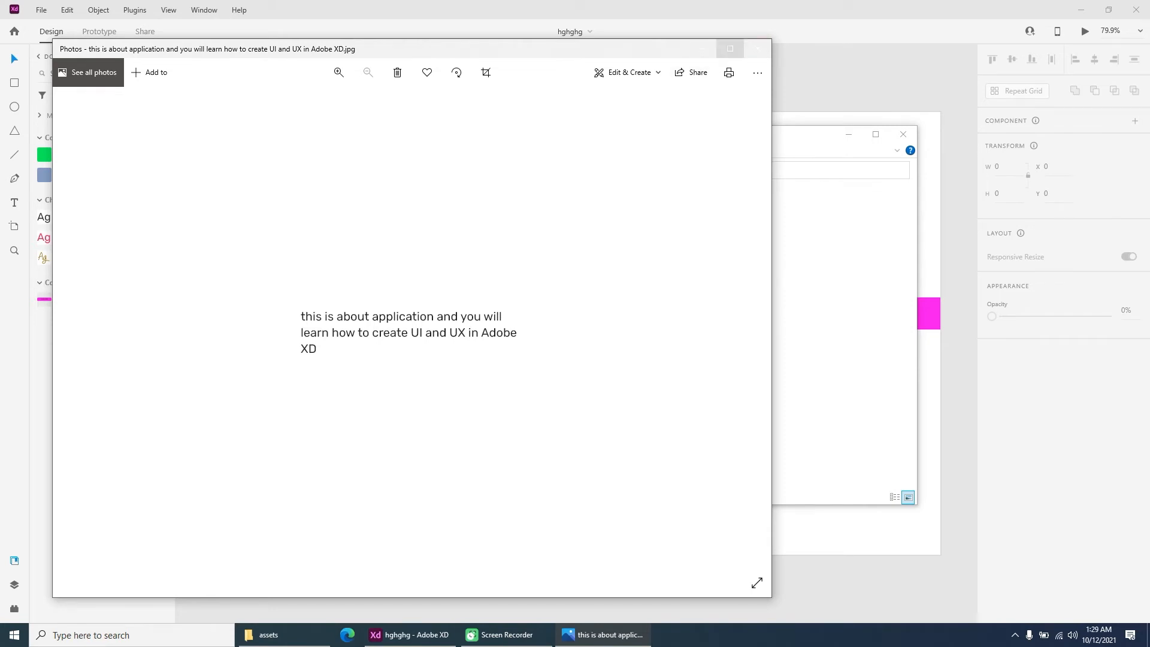
click(757, 48)
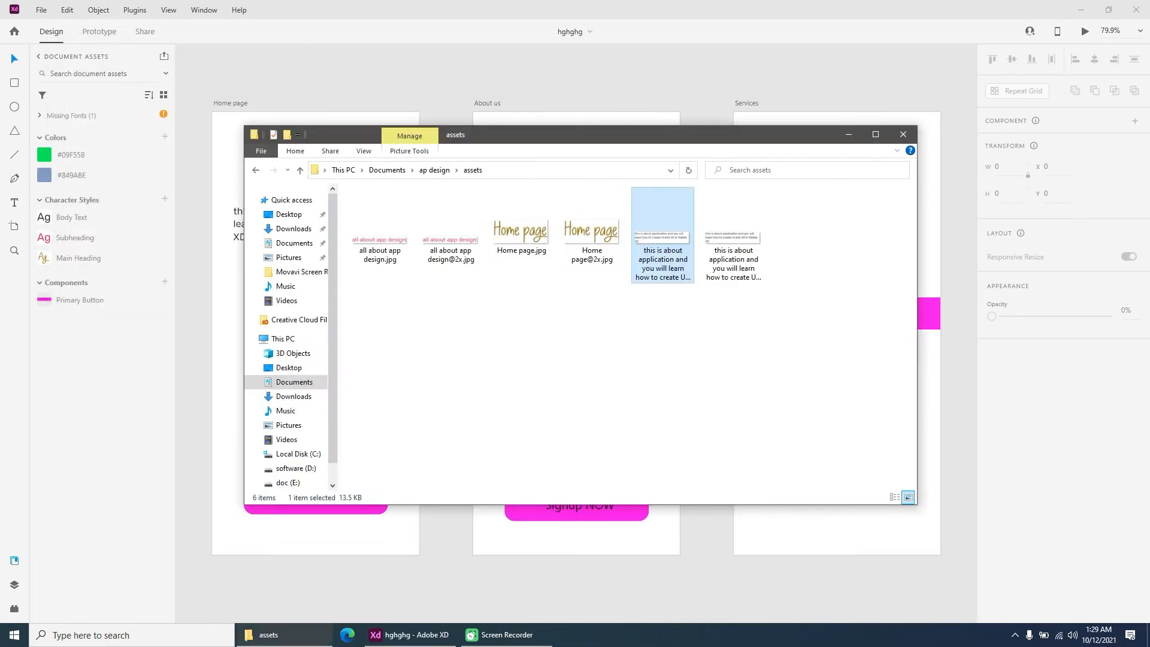
Step: Switch back to Adobe XD, open the batch export again and set the format to PNG
click(409, 634)
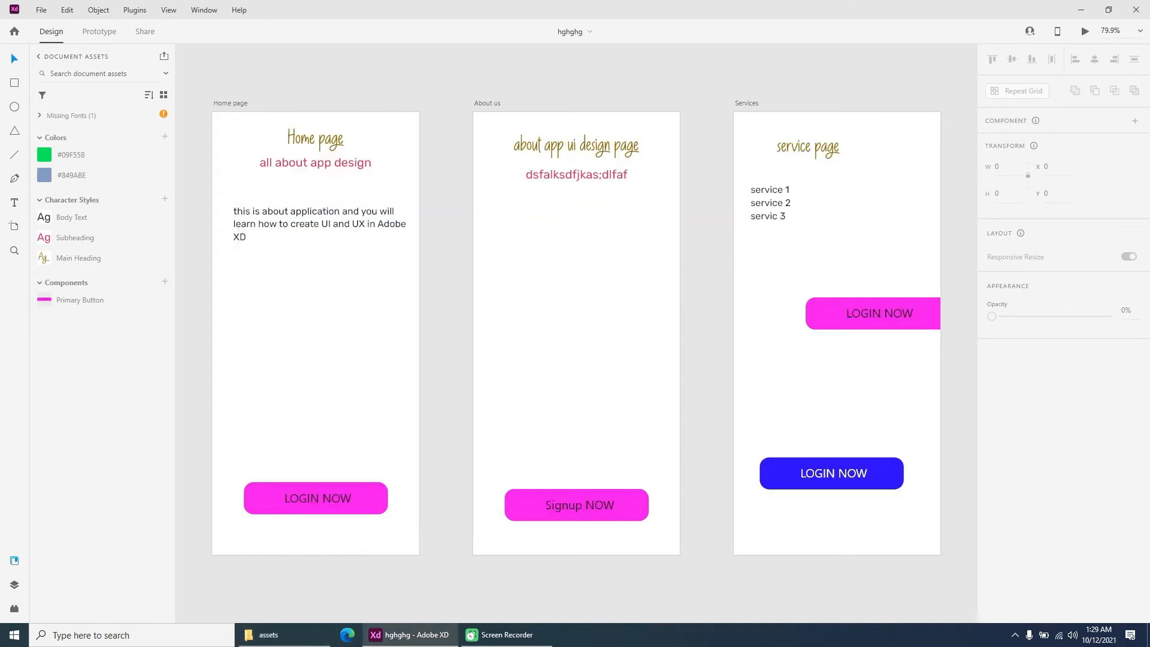
click(41, 10)
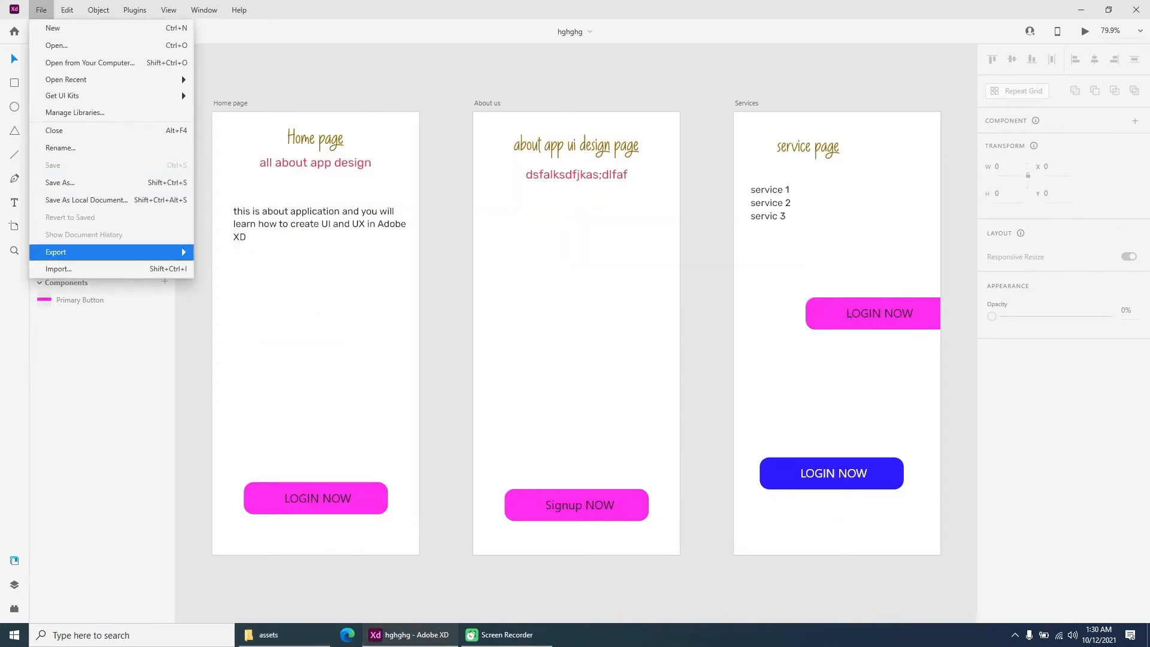
mouse_move(144, 252)
click(218, 249)
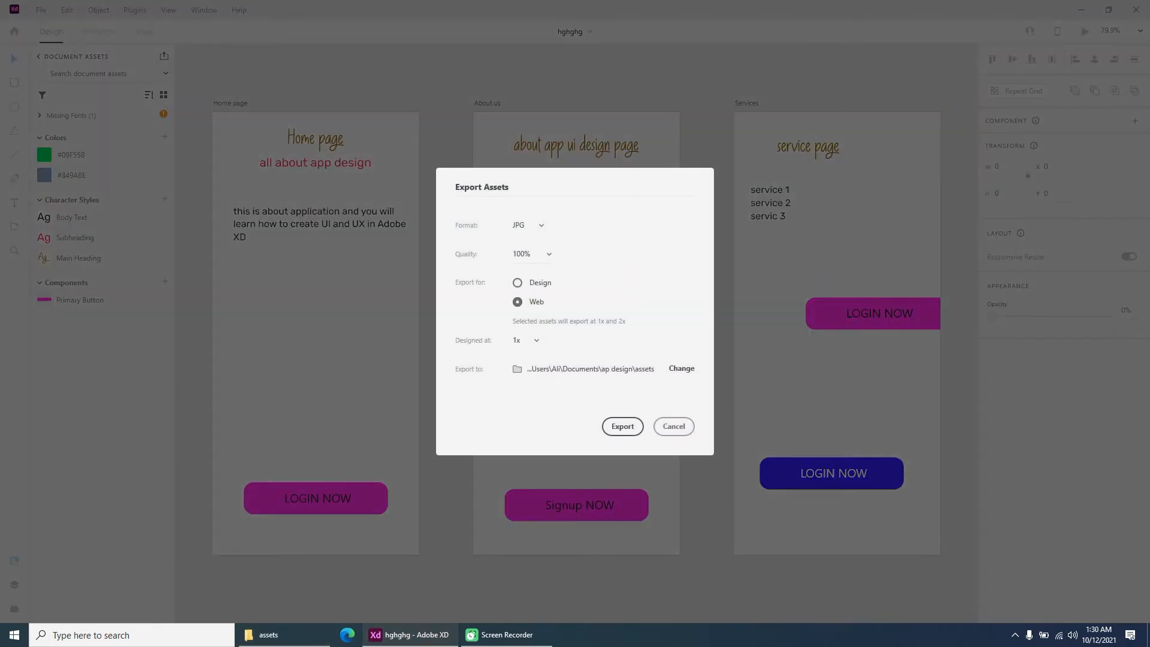
click(528, 225)
click(533, 152)
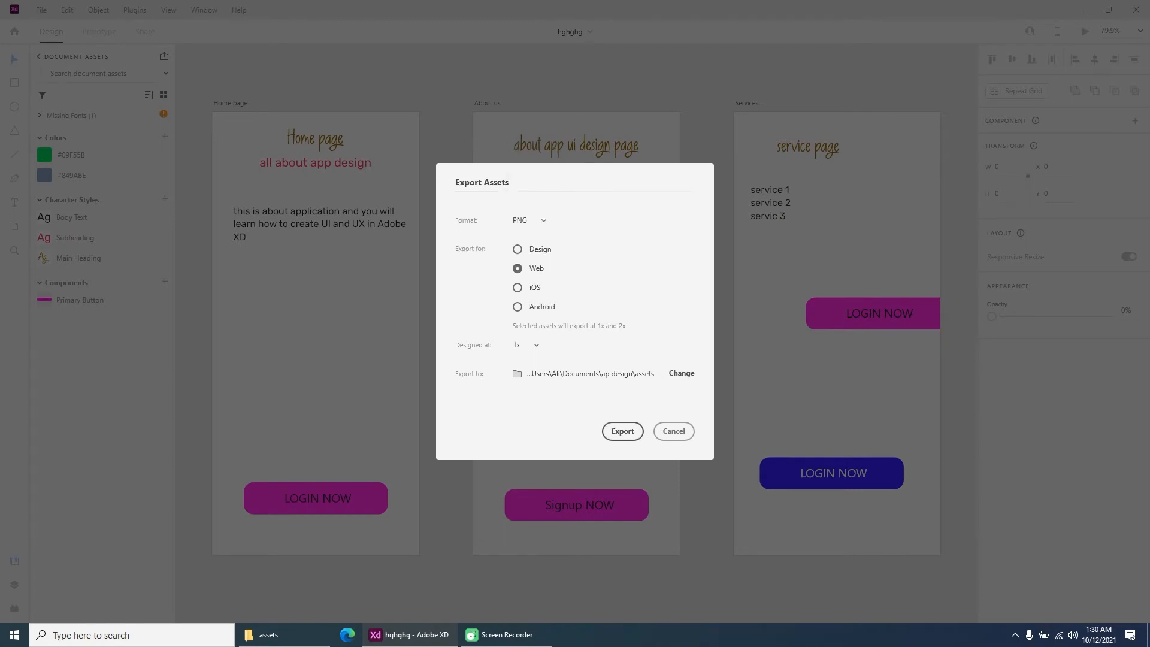
Step: Set the export target to Android designed at 100% - mdpi and export the PNG assets
click(517, 288)
click(517, 307)
click(518, 287)
click(526, 345)
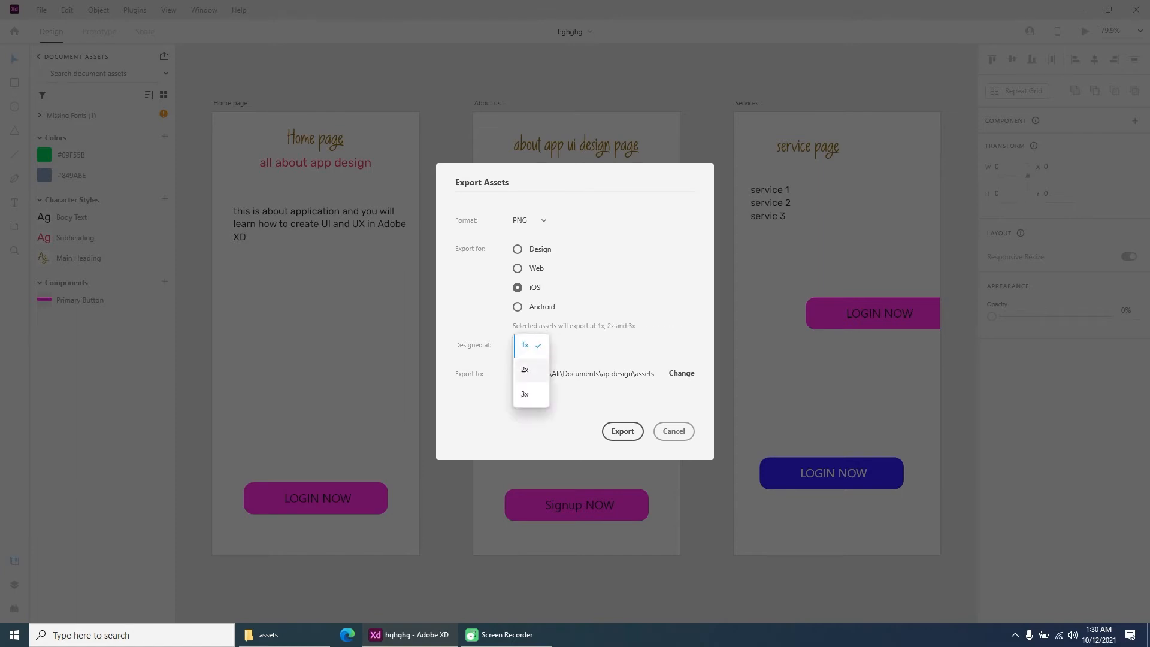
click(517, 307)
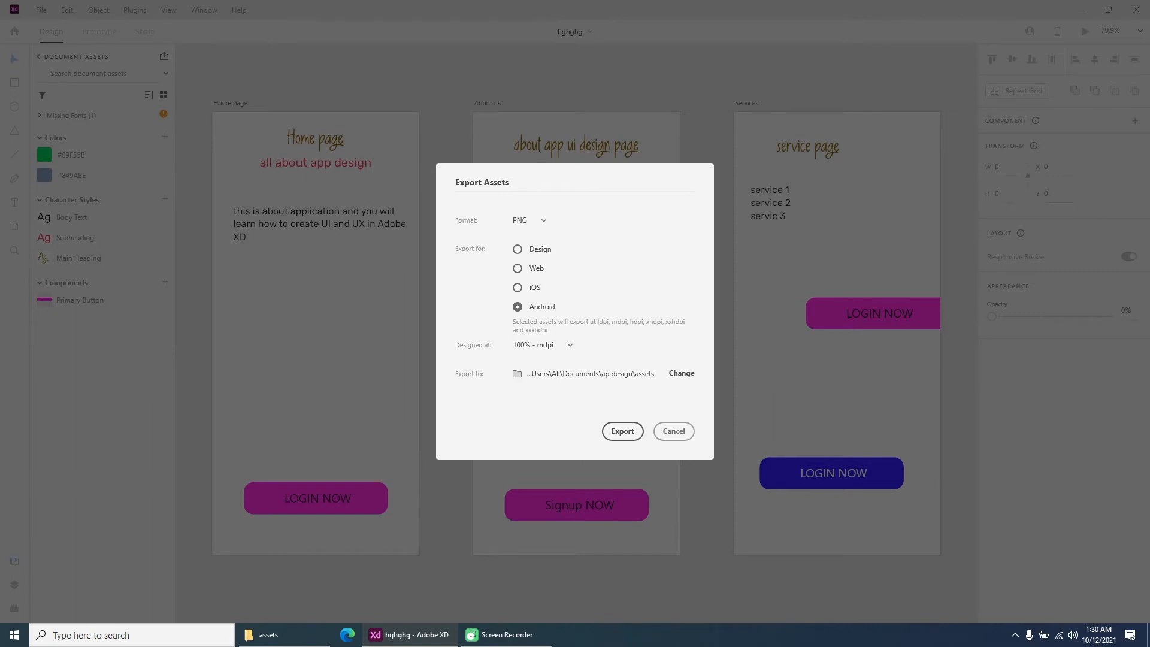
click(536, 345)
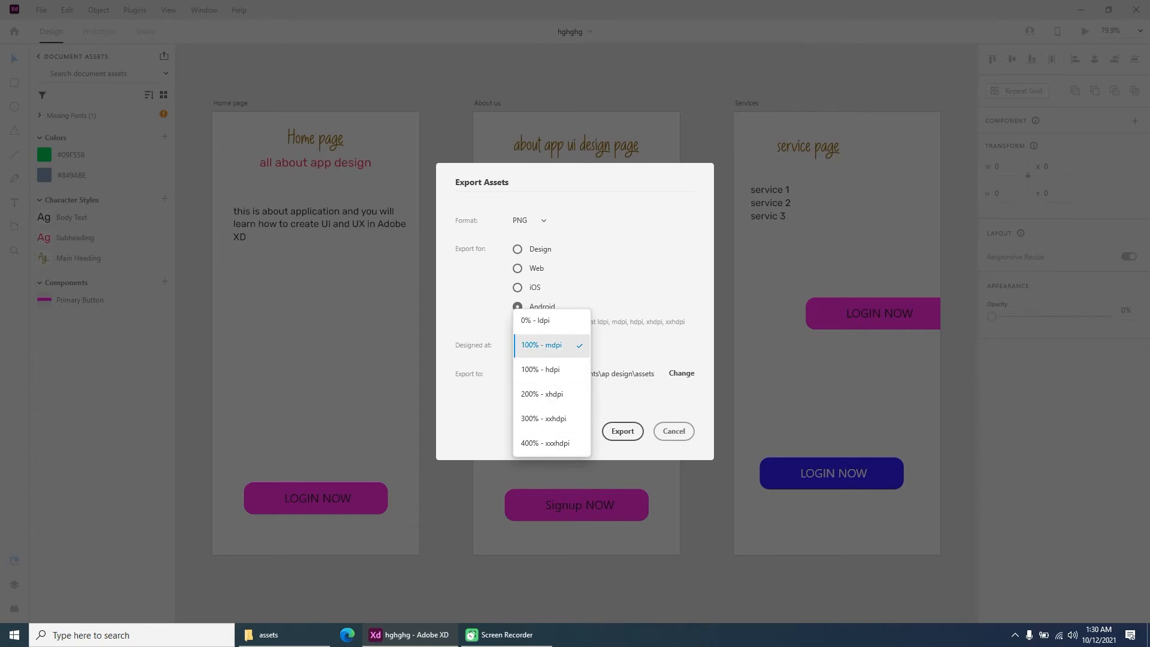
click(541, 345)
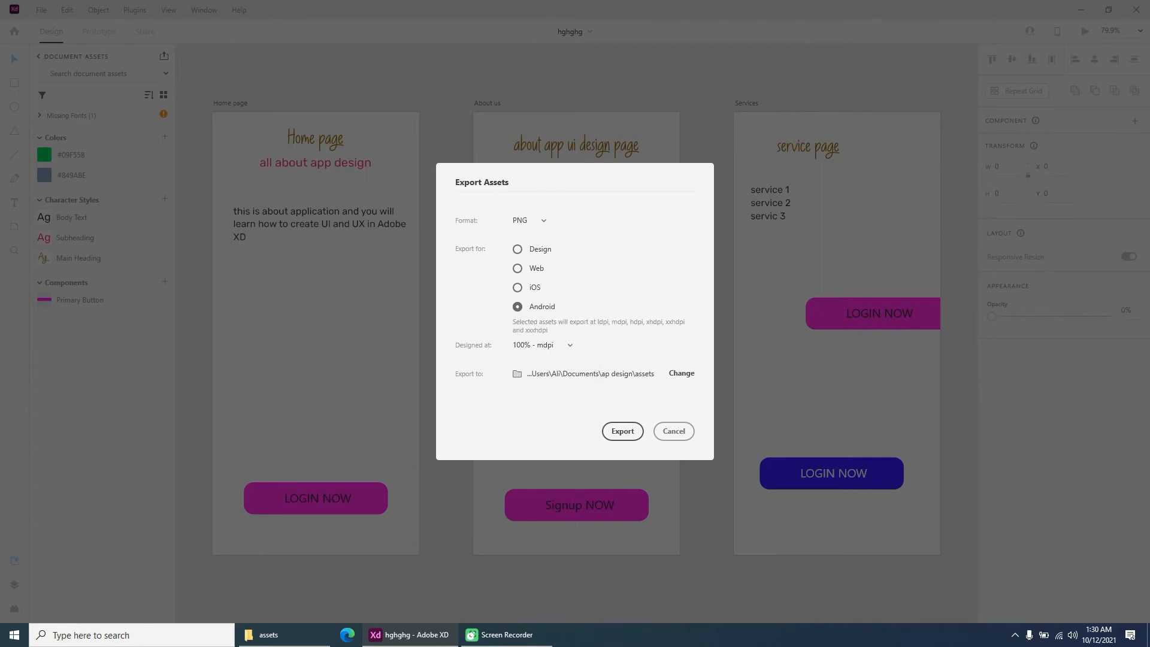
click(623, 431)
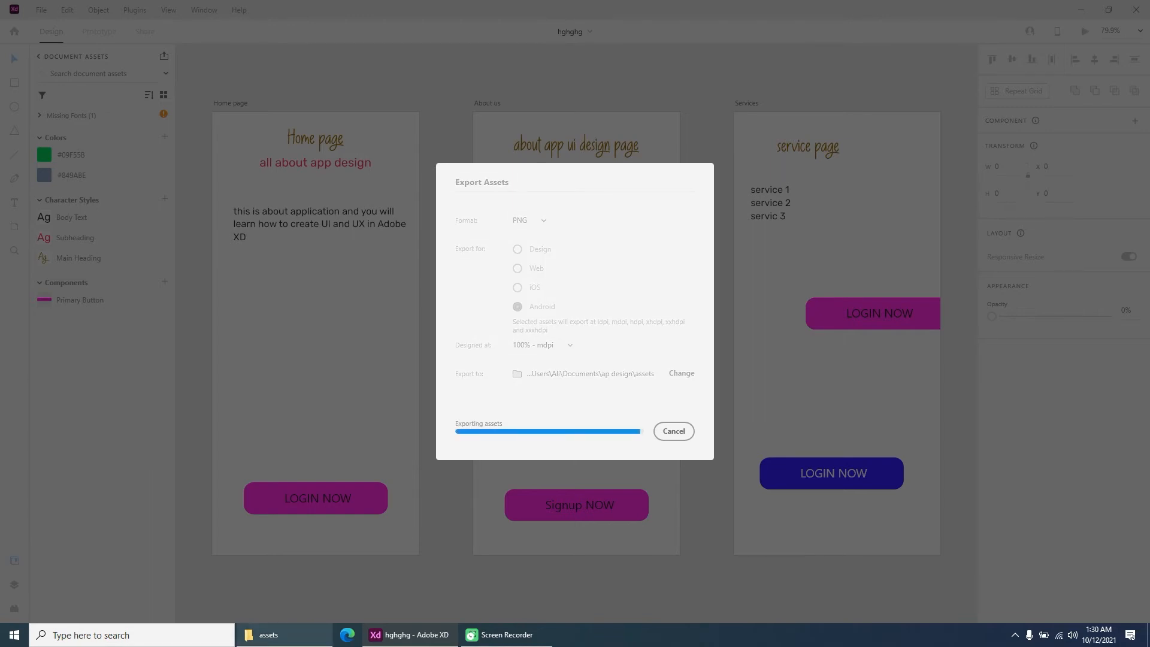
Step: Switch to File Explorer, look into the drawable-mdpi folder and return to the assets folder
mouse_move(270, 634)
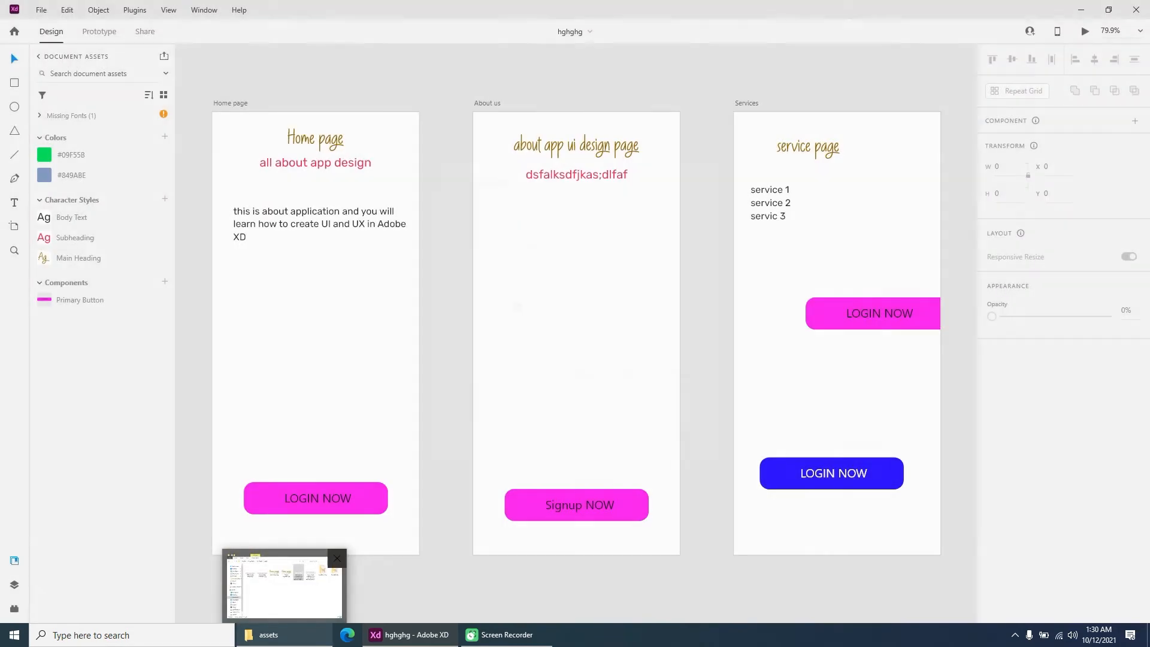
click(270, 634)
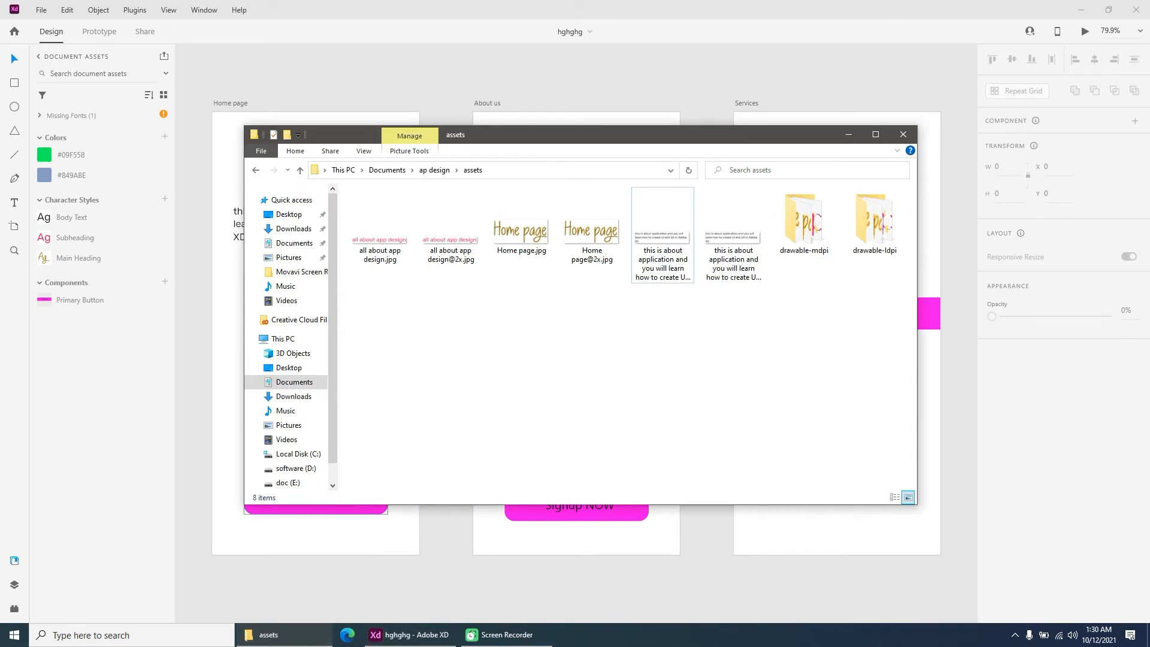
drag(779, 135, 722, 128)
double_click(748, 216)
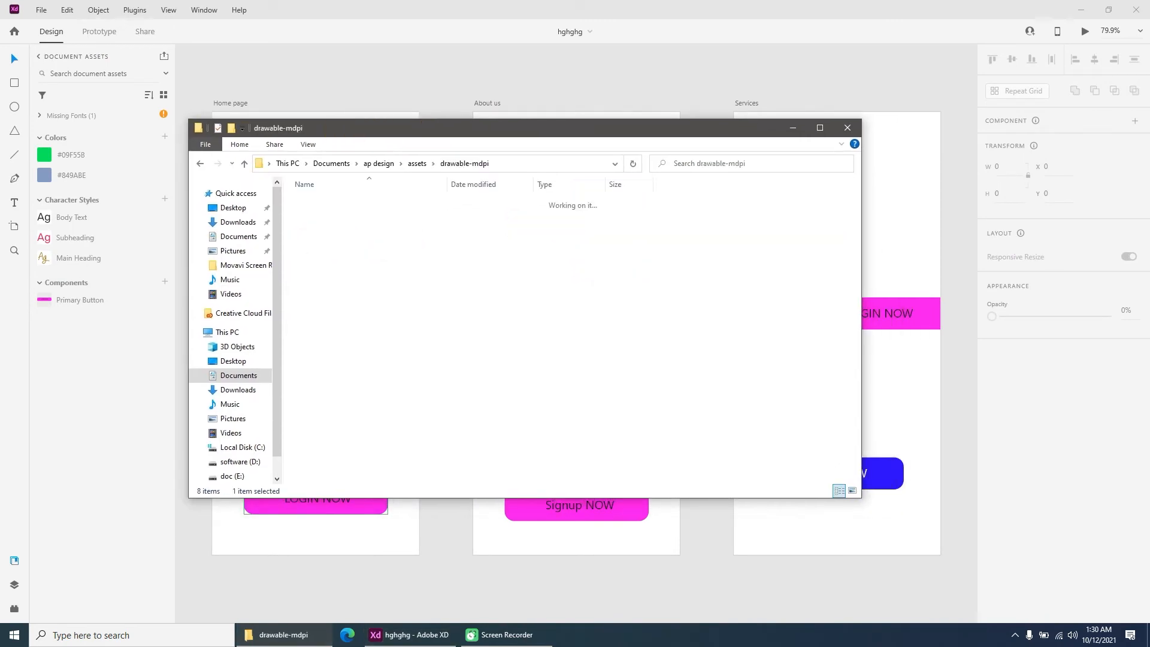
key(alt+Up)
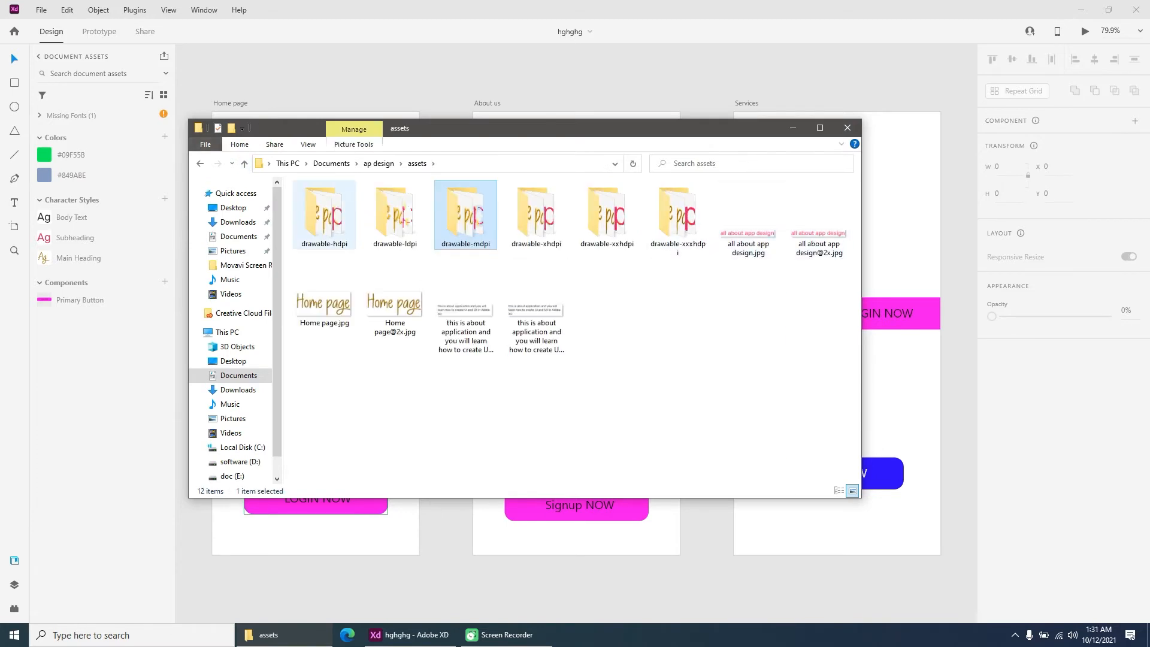
Step: Check the PNG files in the drawable-ldpi folder, return to the assets folder and close File Explorer
click(324, 216)
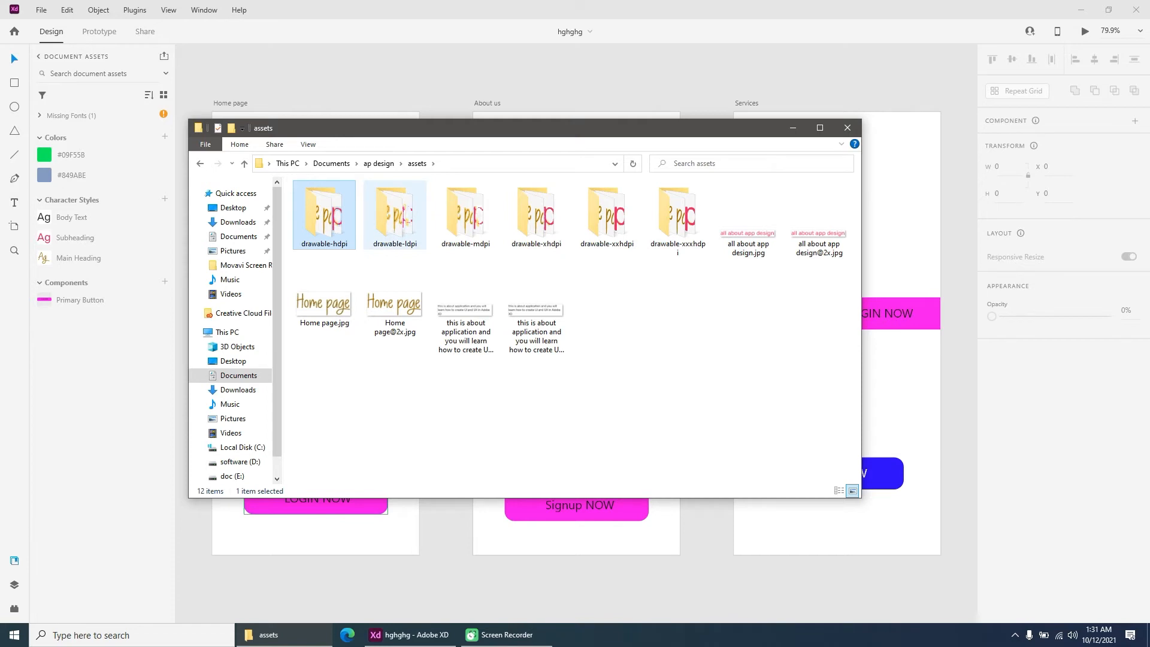
click(536, 214)
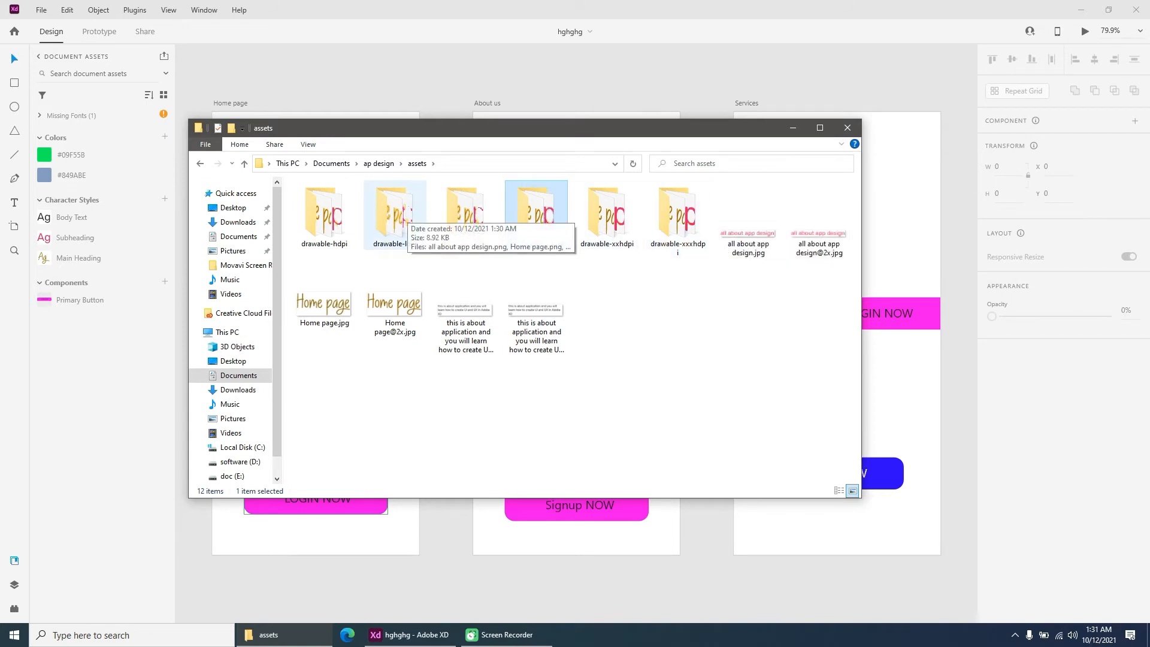
double_click(397, 215)
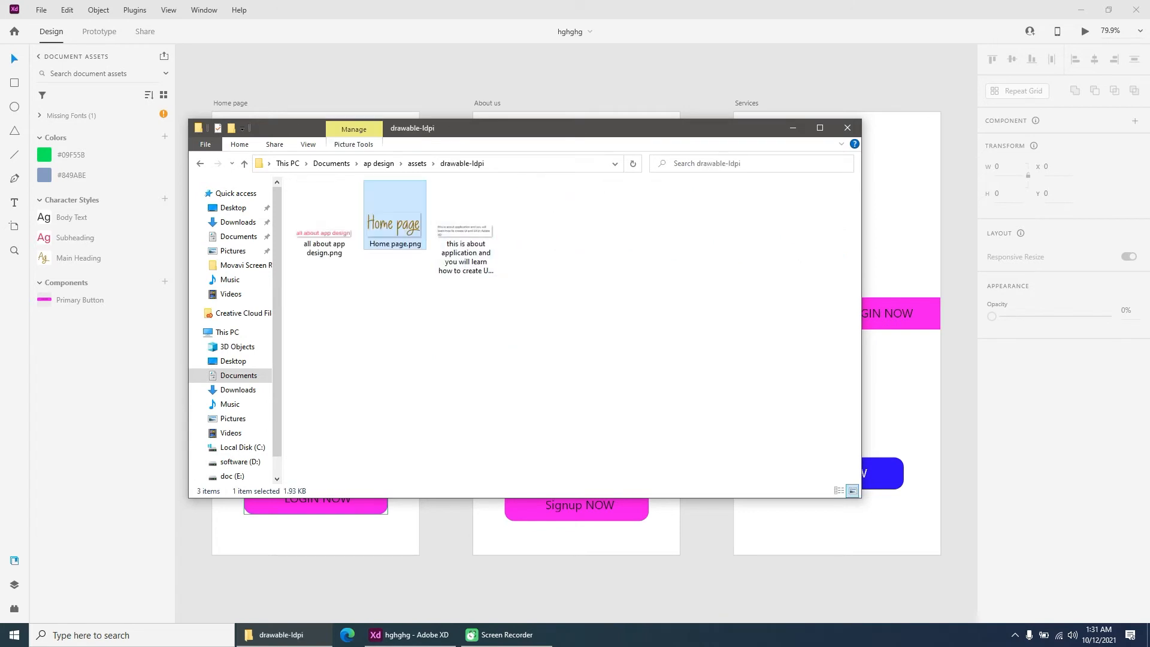
click(465, 231)
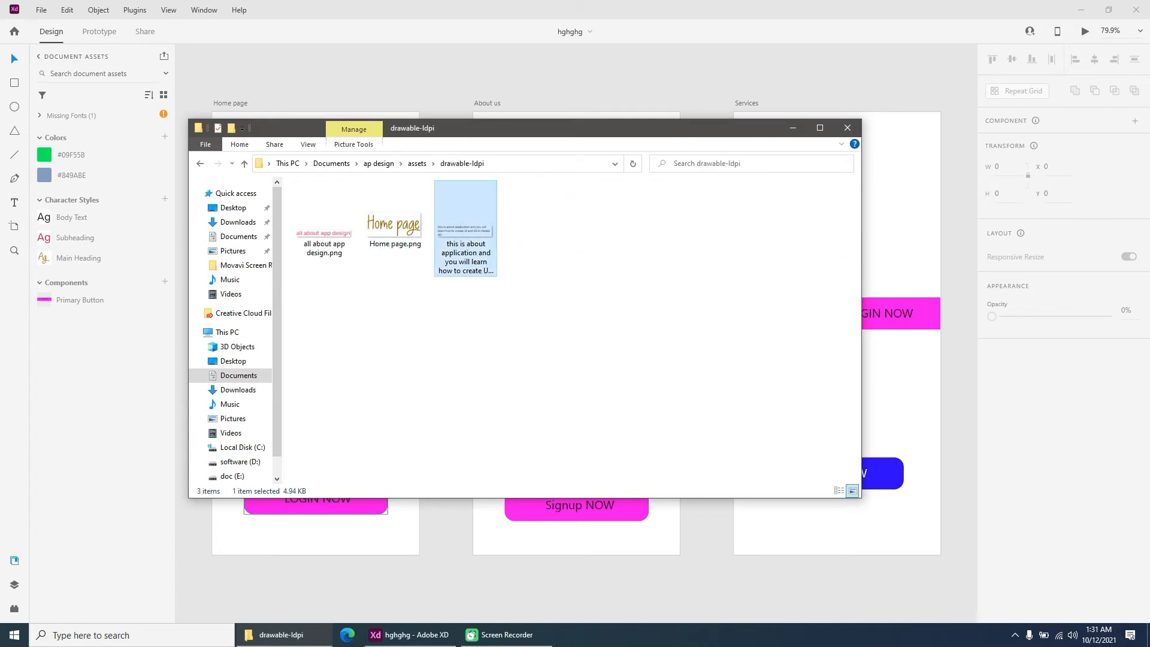
click(244, 164)
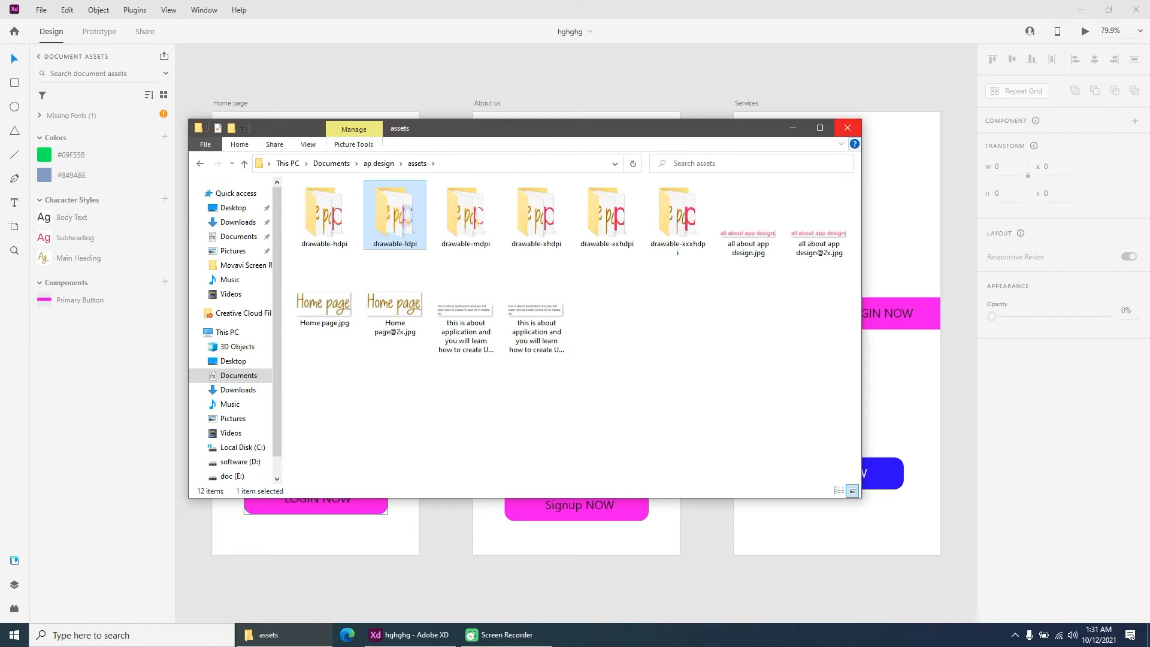
click(848, 128)
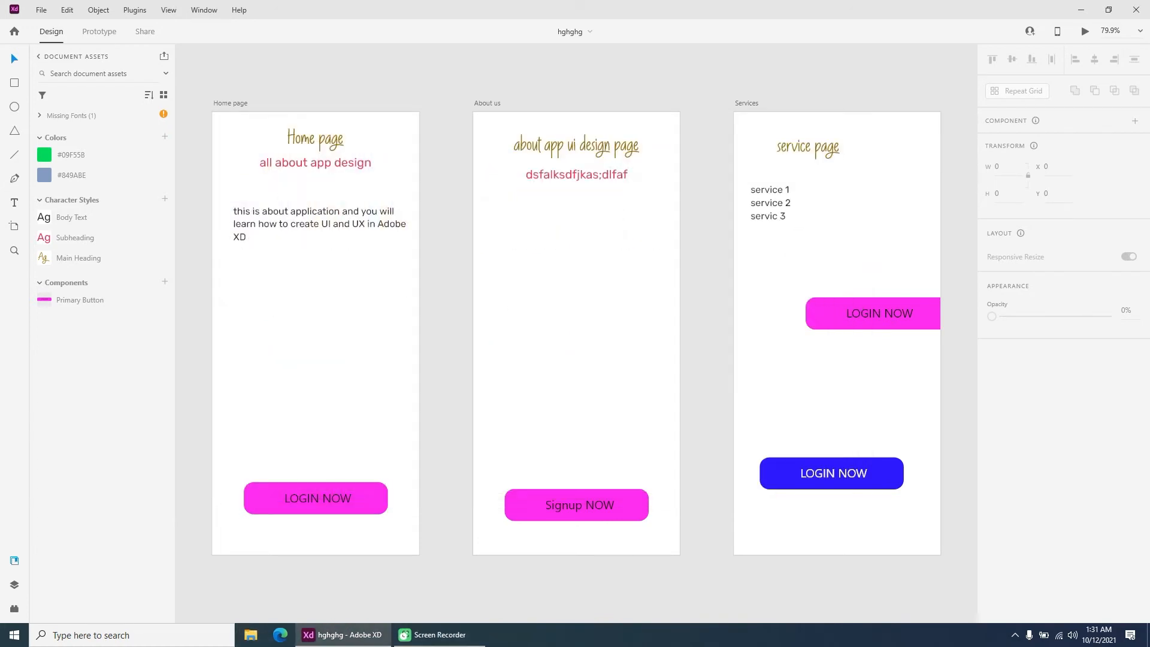
Step: Batch export the marked assets again as PNG for iOS, designed at 1x, into the assets folder
click(41, 10)
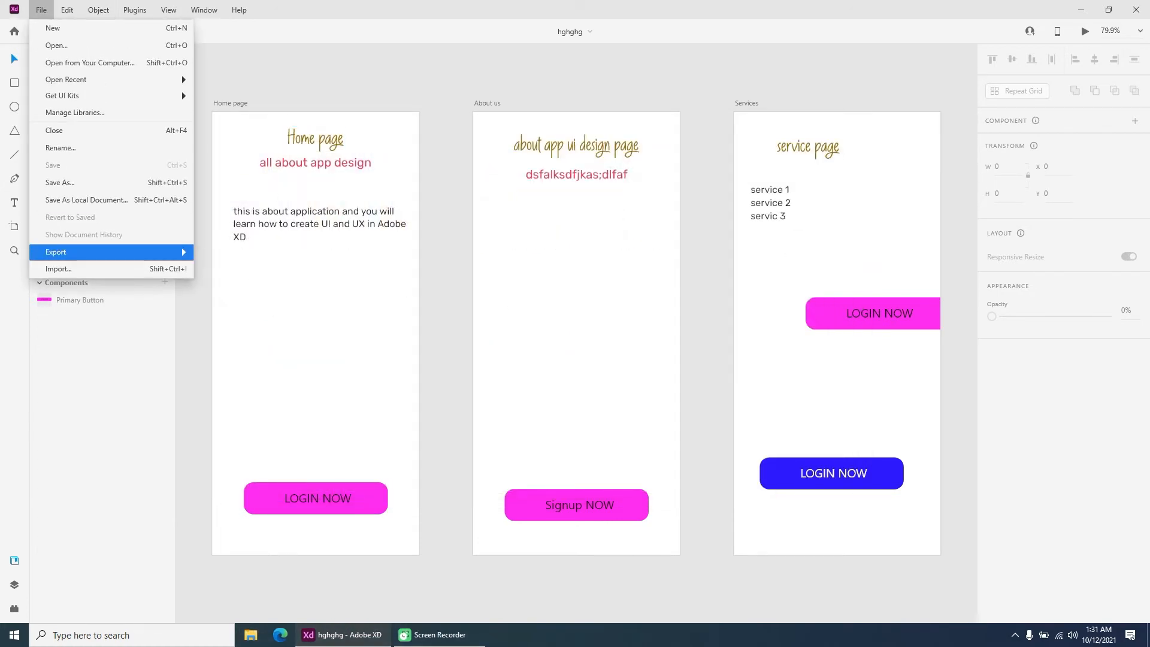
mouse_move(90, 253)
click(216, 253)
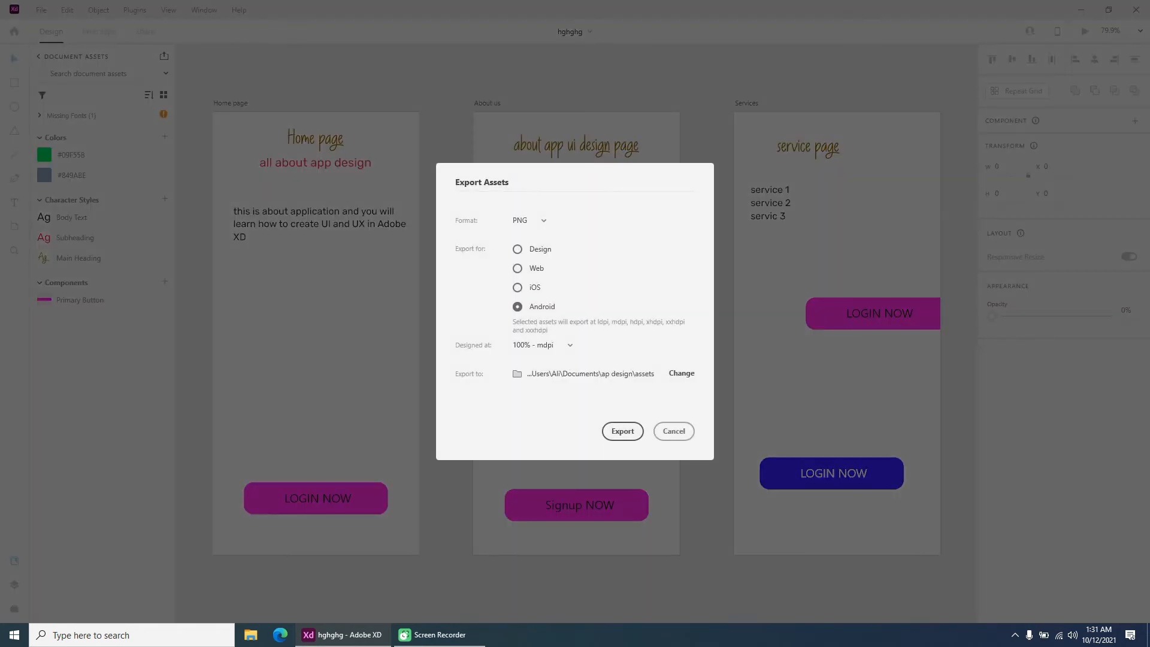
click(518, 287)
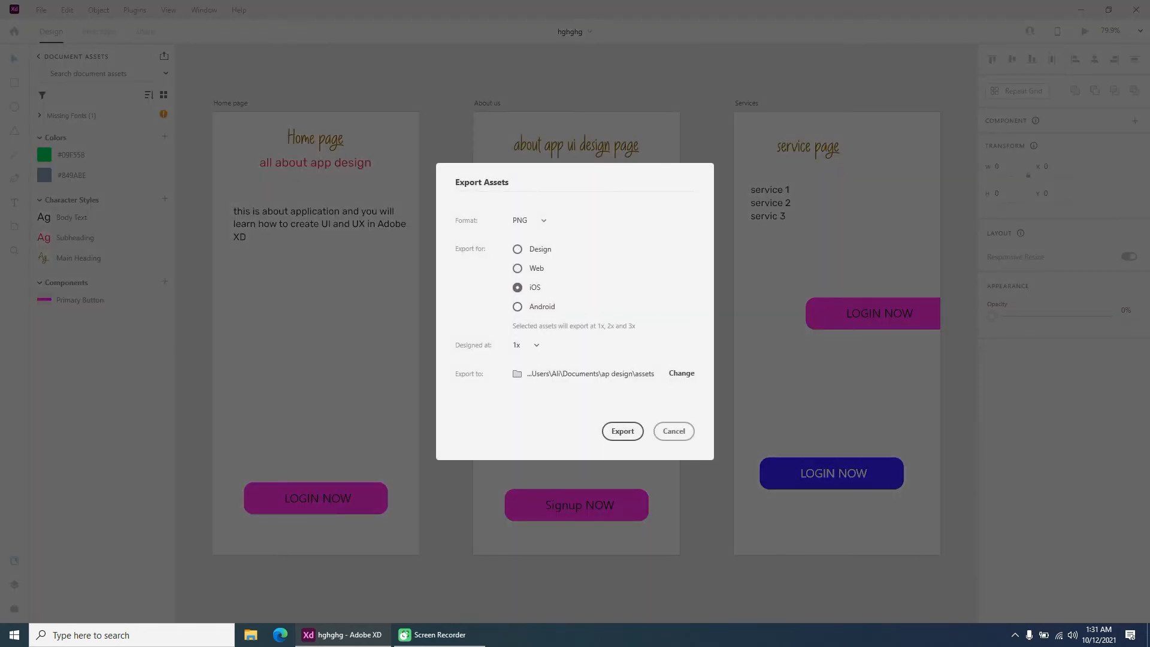
click(529, 345)
click(578, 403)
click(622, 431)
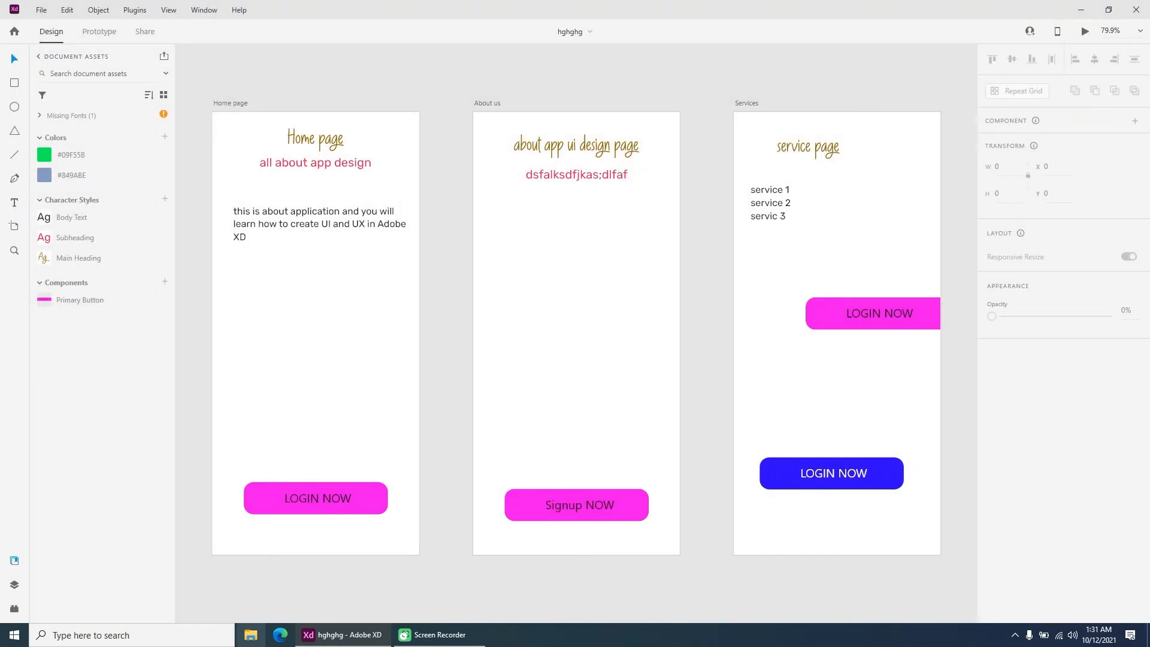
Step: Switch to File Explorer, open the assets folder inside Documents, ap design, and enlarge the window
click(250, 634)
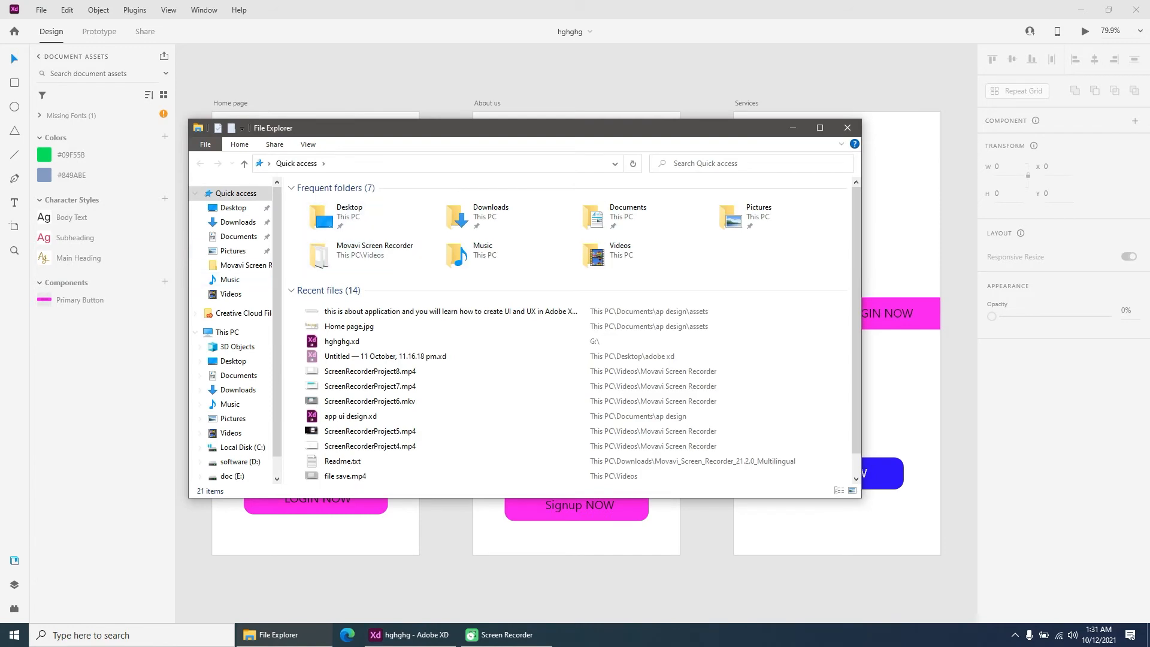
click(238, 236)
double_click(322, 201)
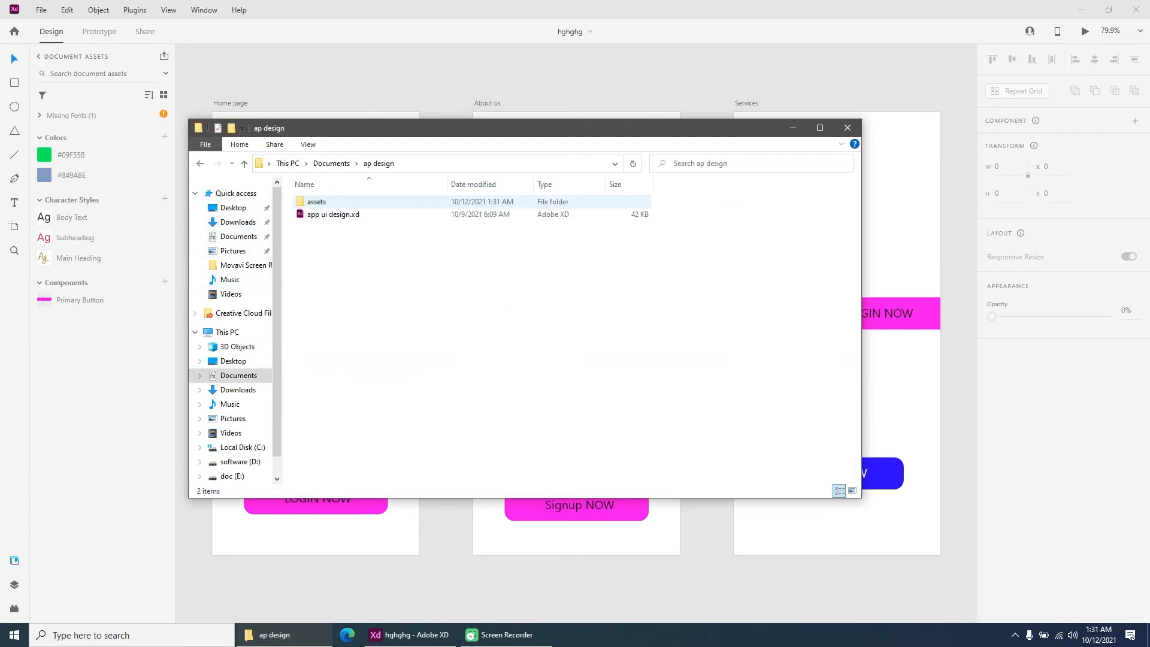
double_click(322, 201)
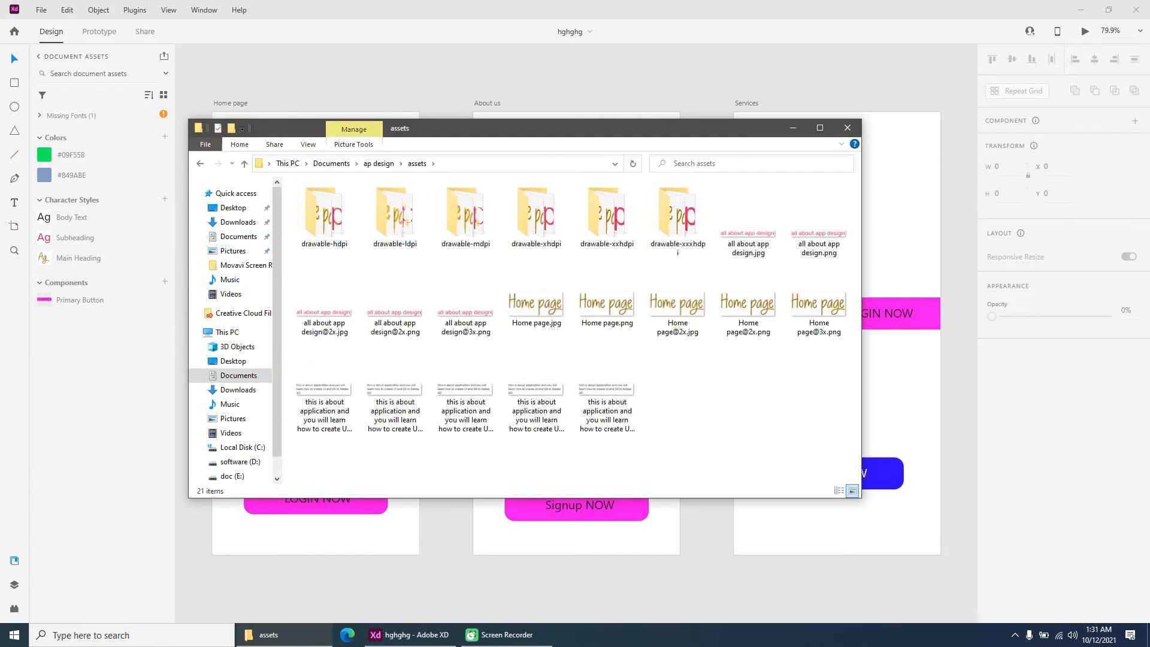
drag(679, 127, 634, 122)
drag(829, 498, 930, 559)
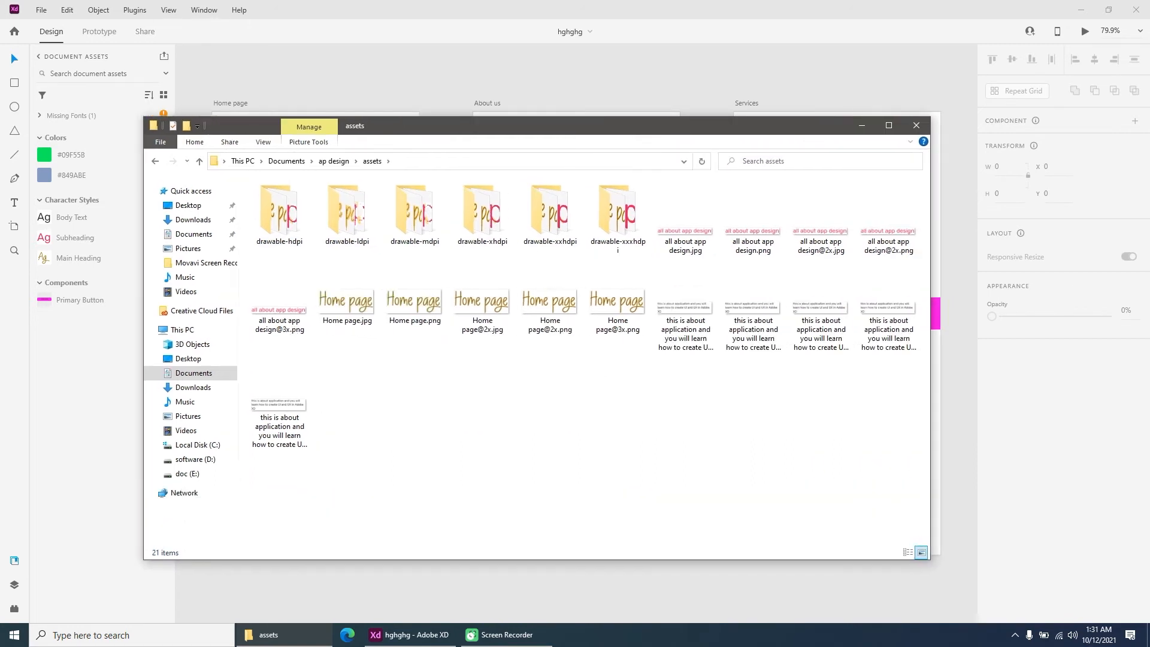
Step: View all about app design.jpg and all about app design.png, closing each image after checking it
click(753, 305)
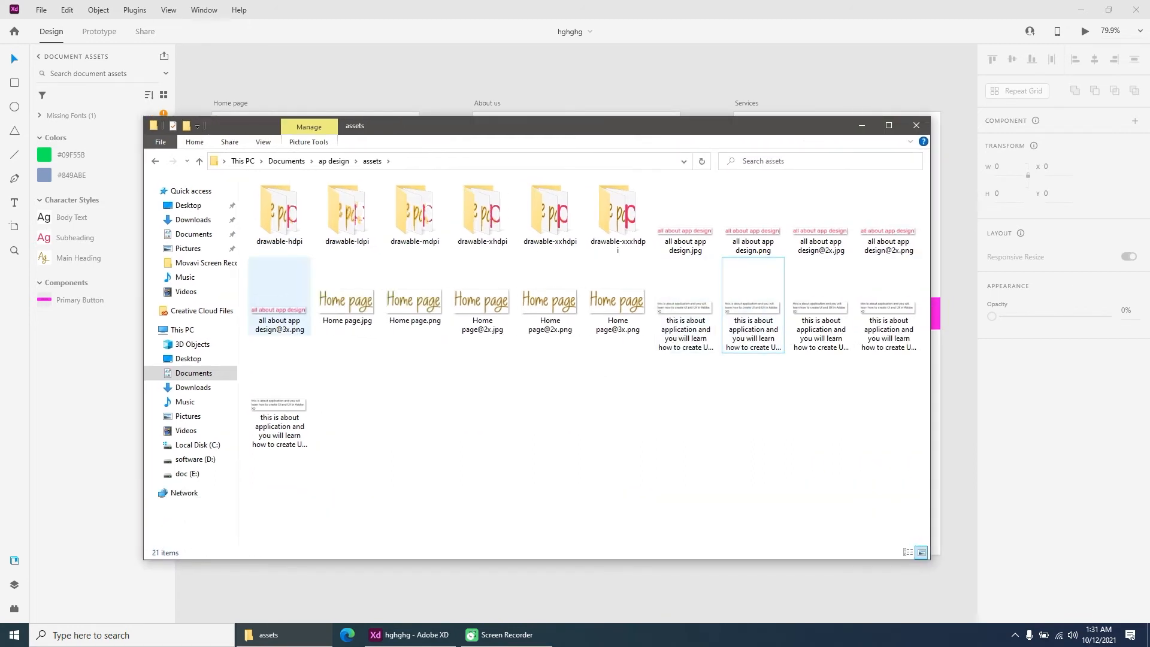
click(279, 302)
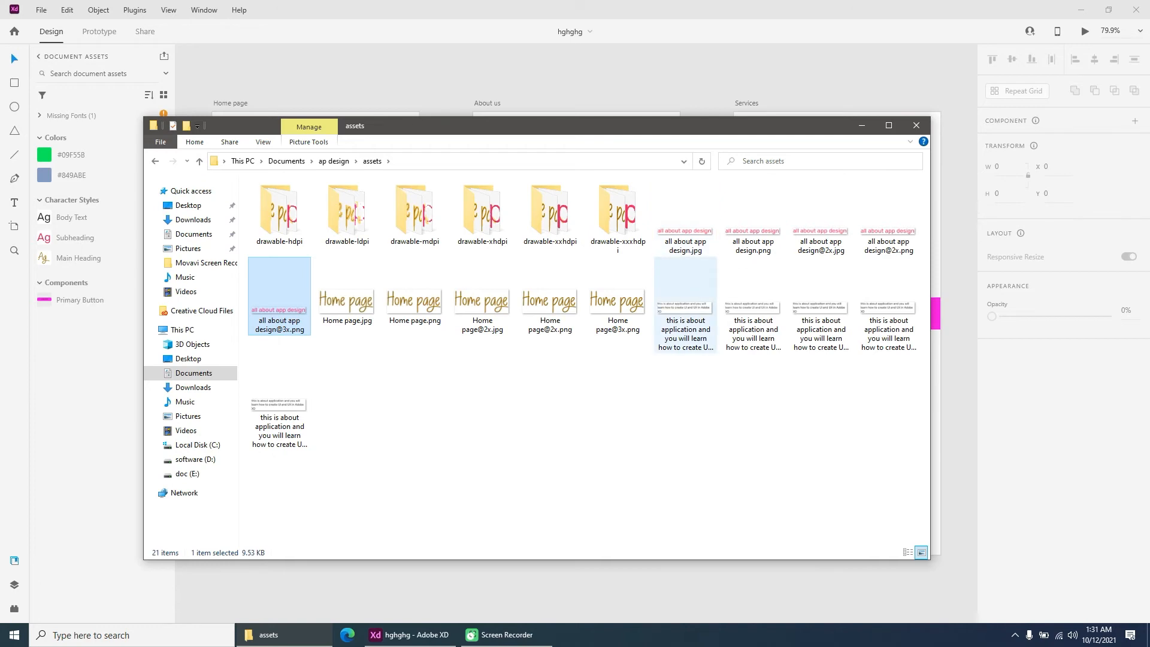
double_click(685, 219)
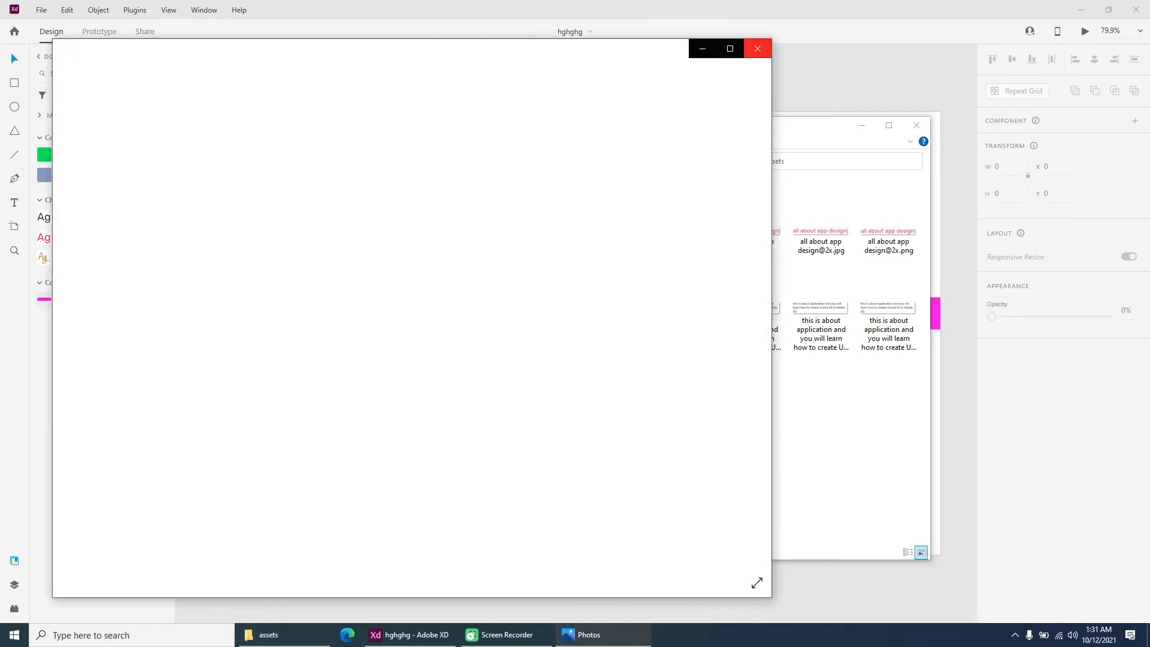
click(759, 48)
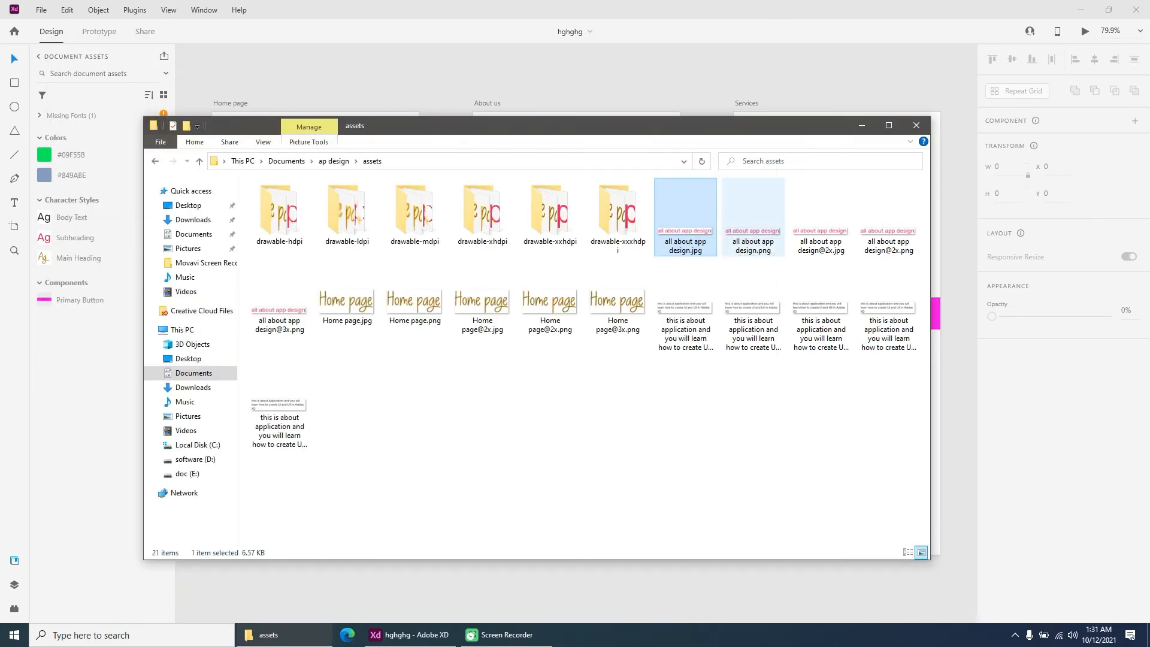
click(752, 219)
double_click(752, 219)
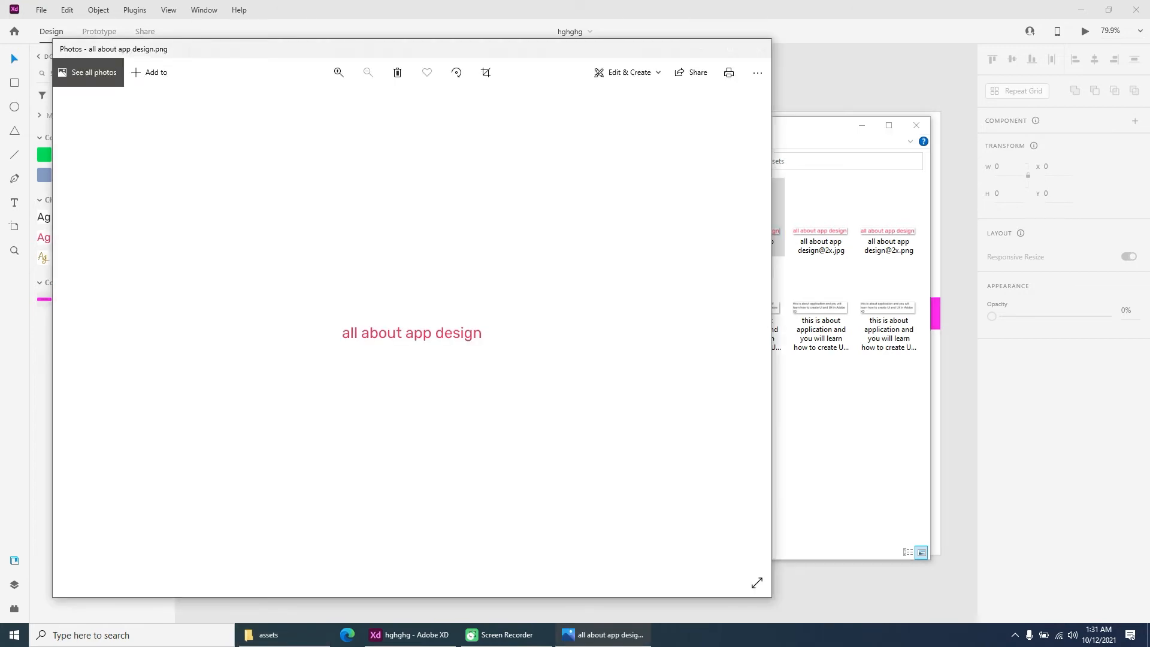
click(758, 48)
double_click(820, 218)
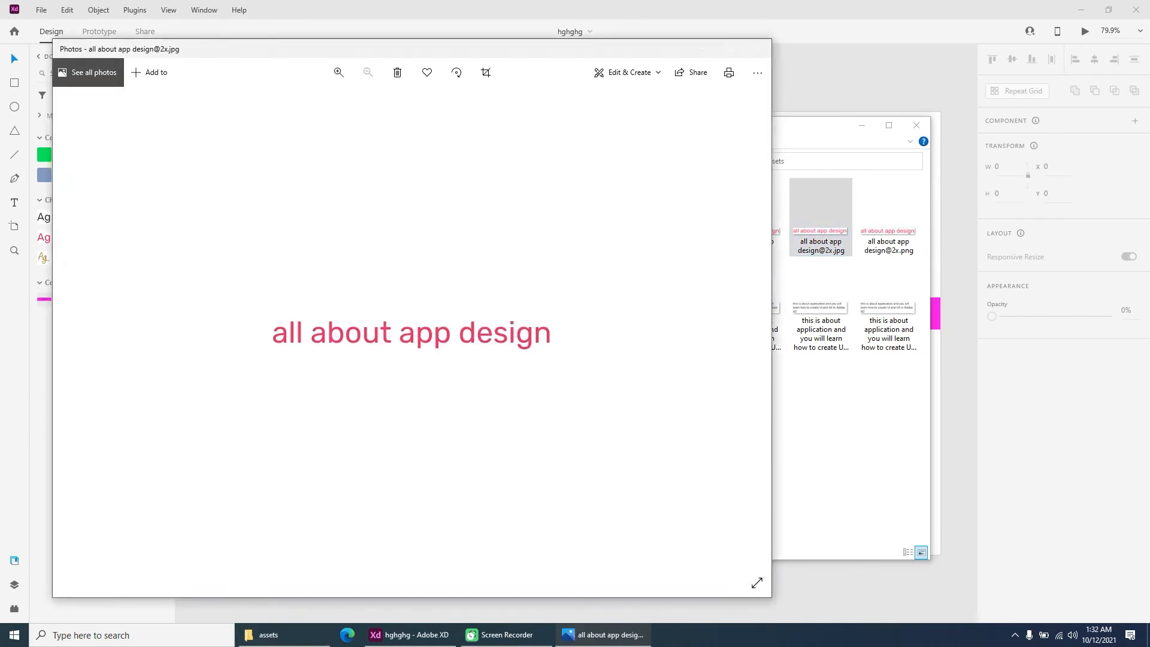
click(758, 49)
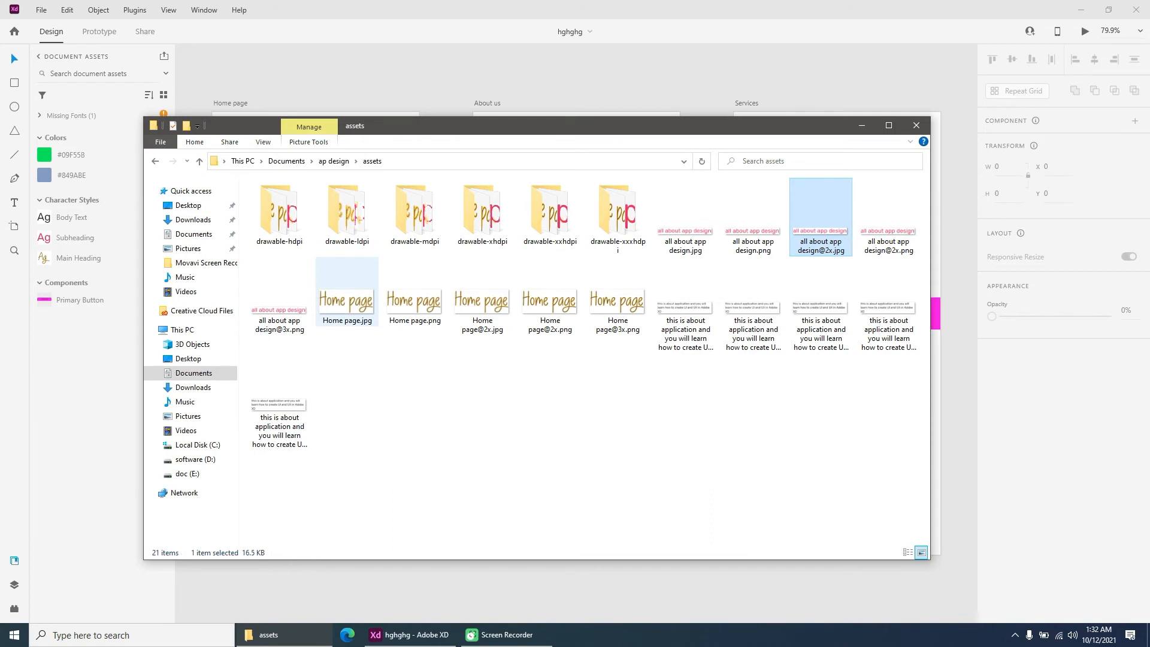
double_click(279, 300)
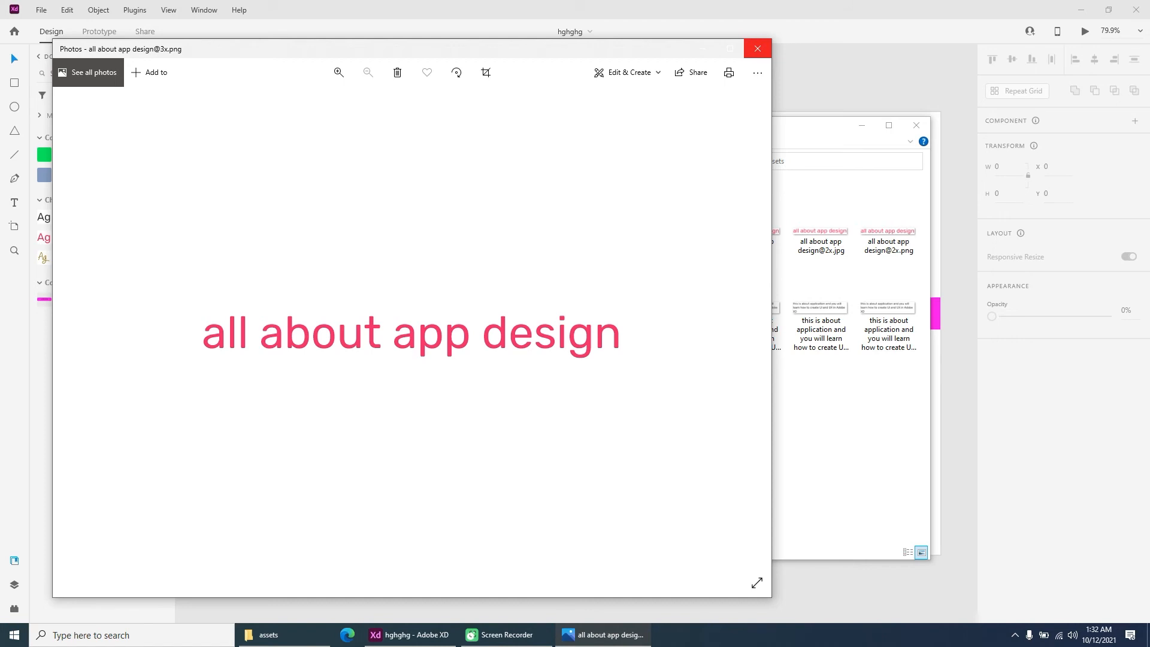
Step: Switch back to Adobe XD and draw a square about 117 by 117 below the body text on the Home page artboard
click(409, 634)
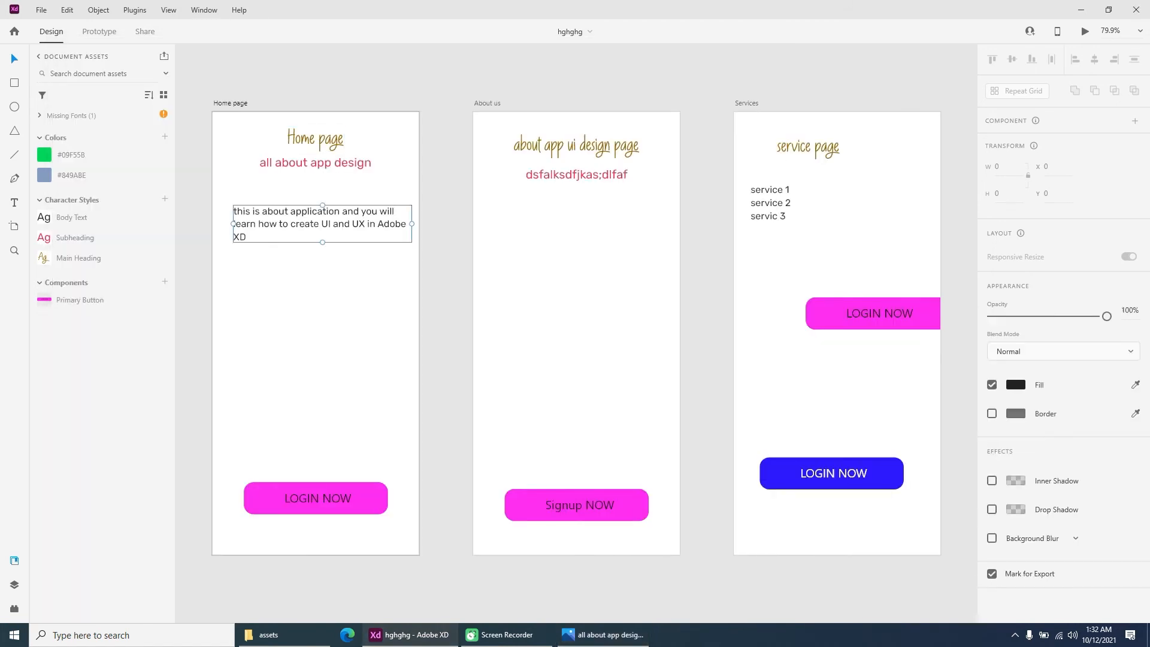
click(316, 163)
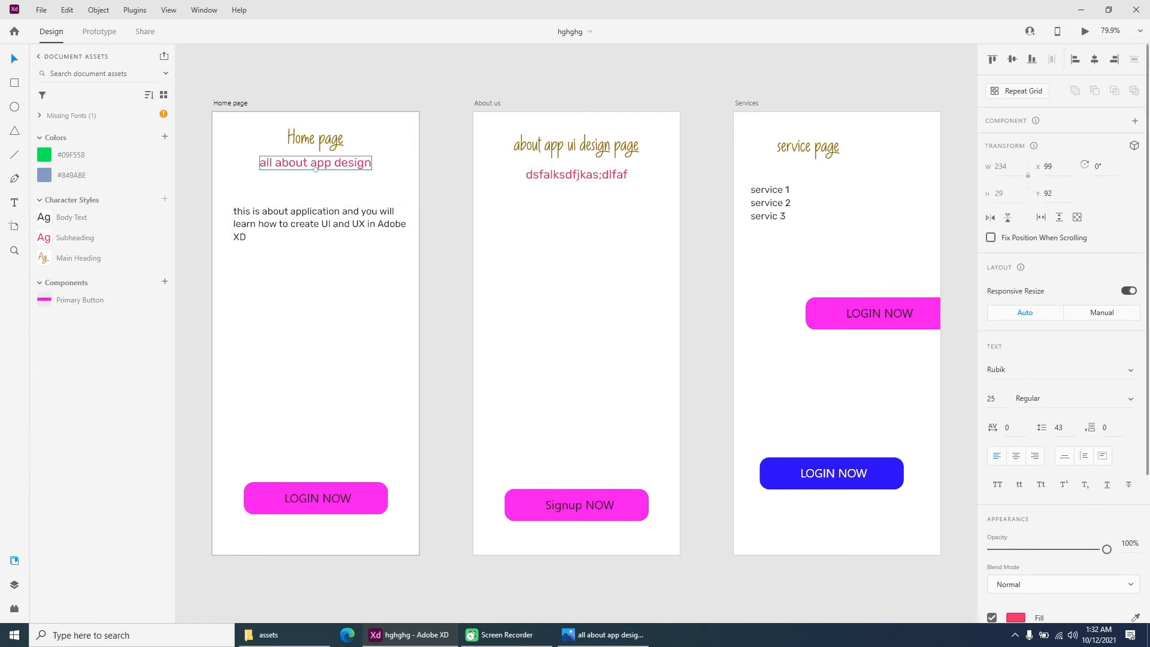
key(r)
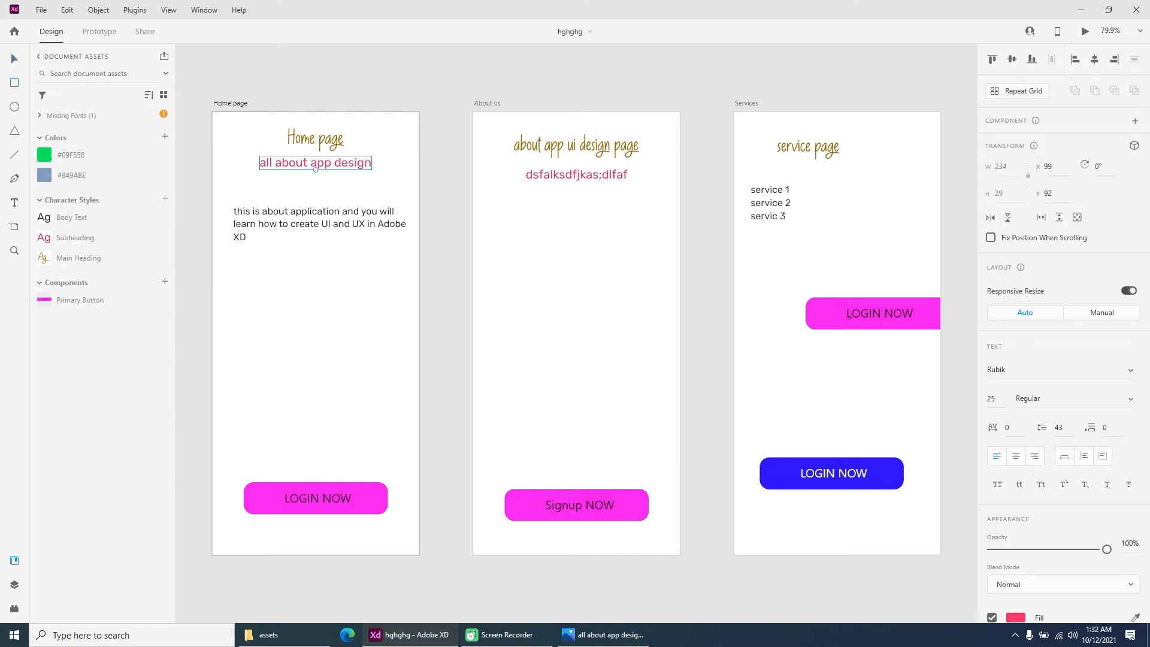
drag(259, 309, 315, 365)
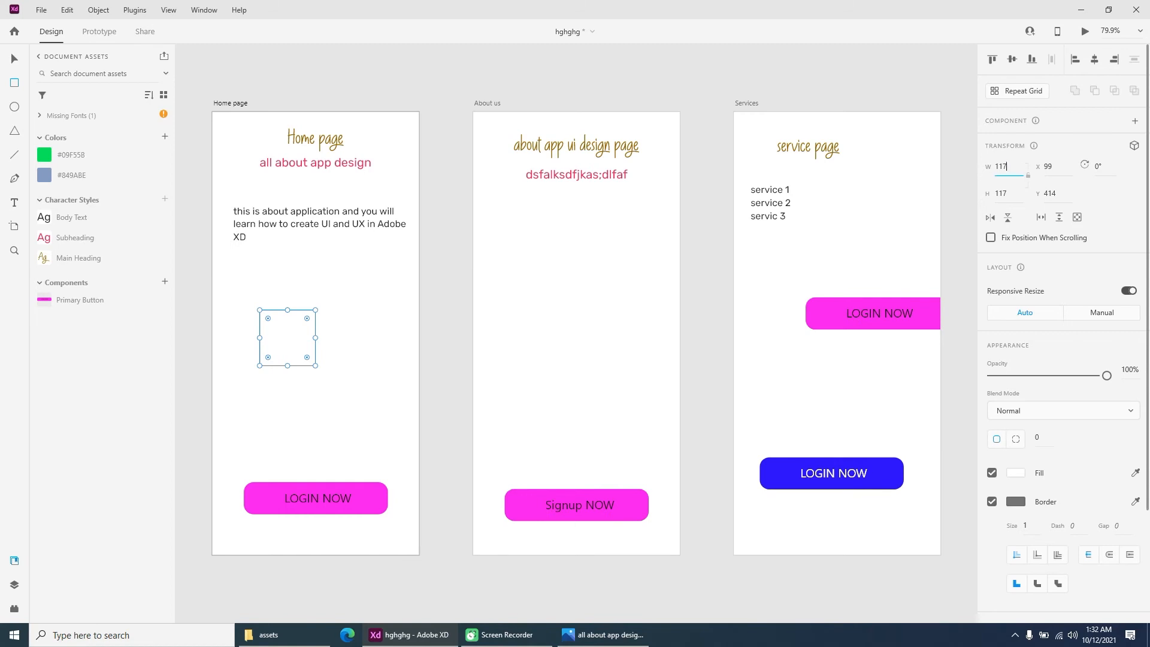
Step: Try doubling the Home page square by setting its width to 117 * 2, and undo the resize
click(1001, 167)
click(1008, 167)
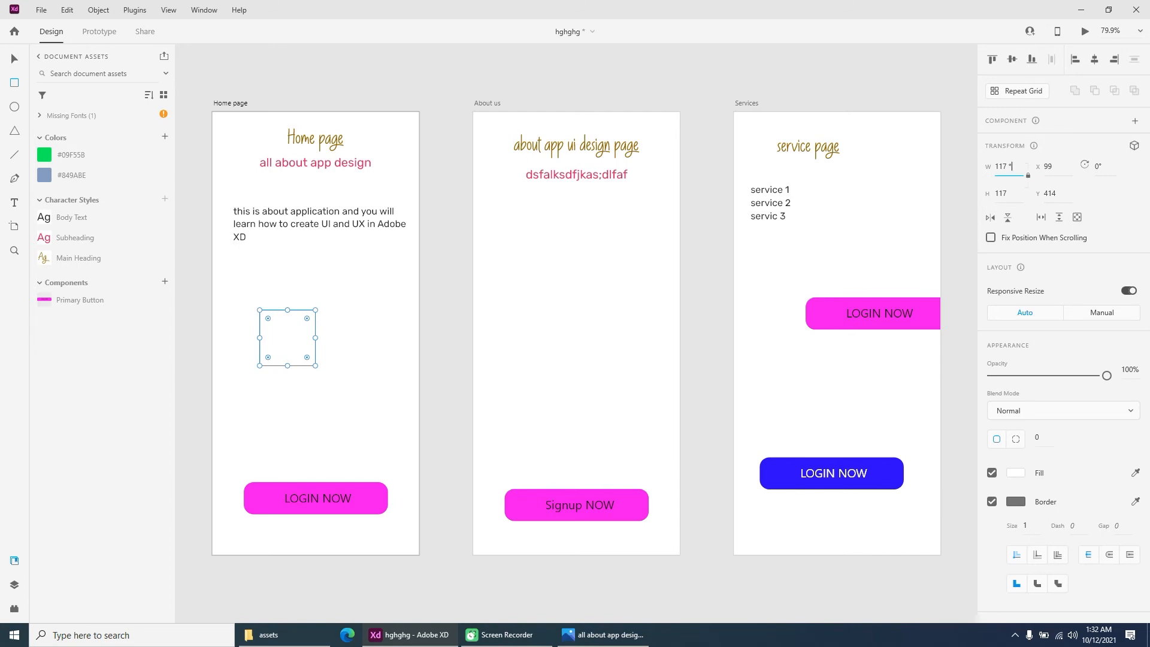
text(* 2)
key(Return)
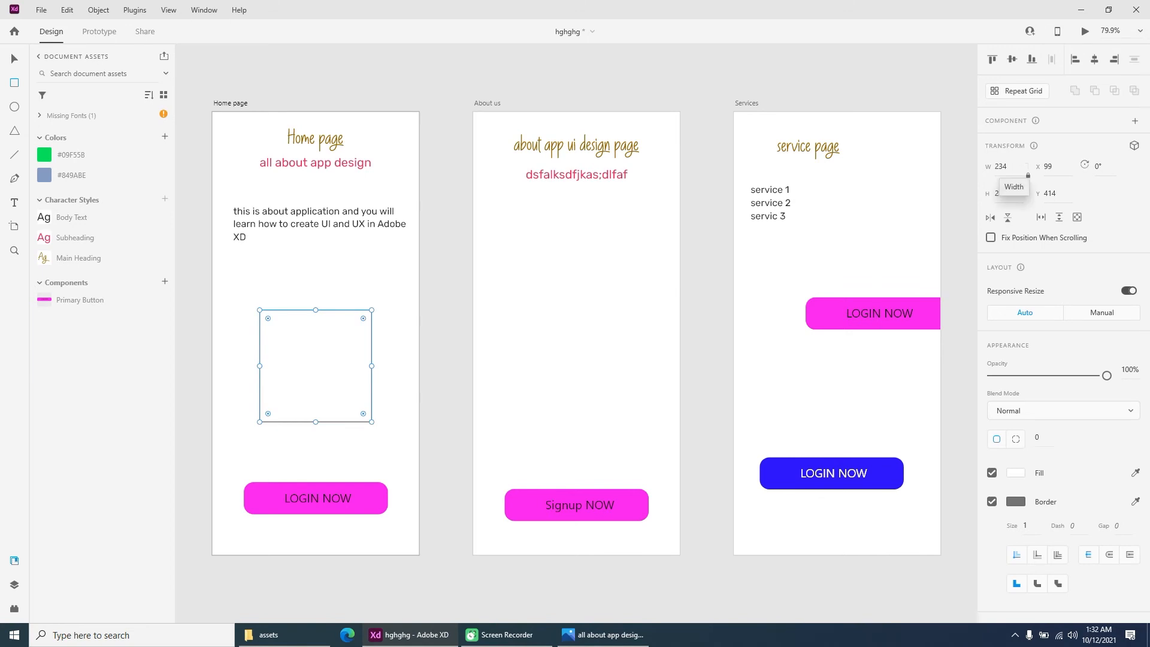
key(ctrl+z)
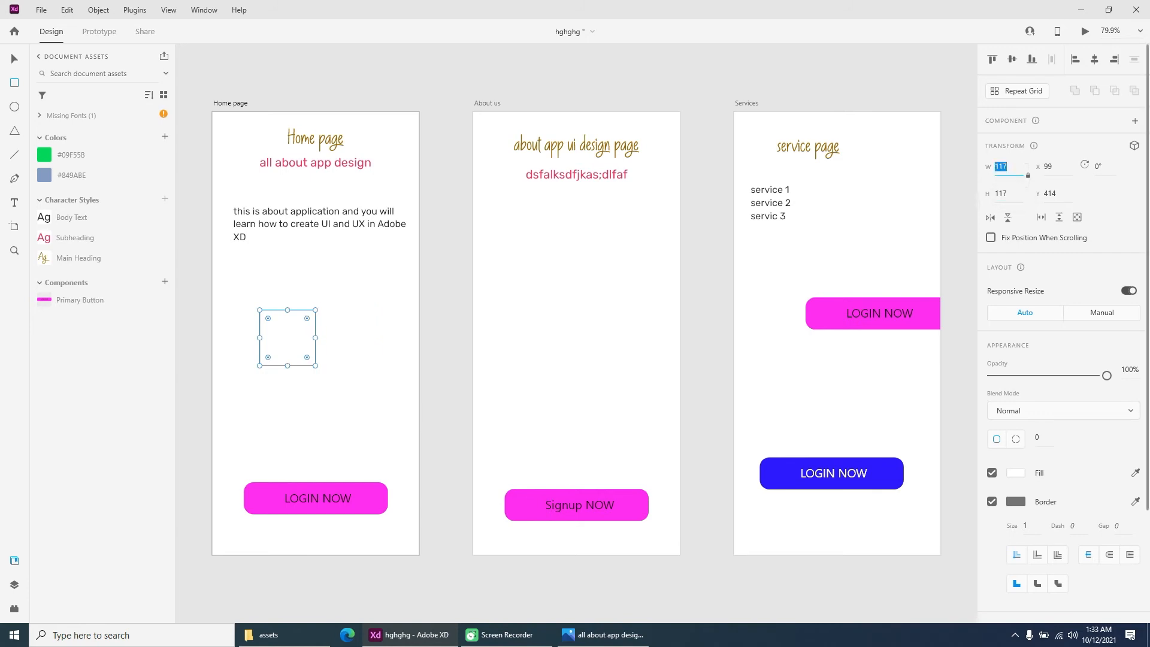
click(1007, 167)
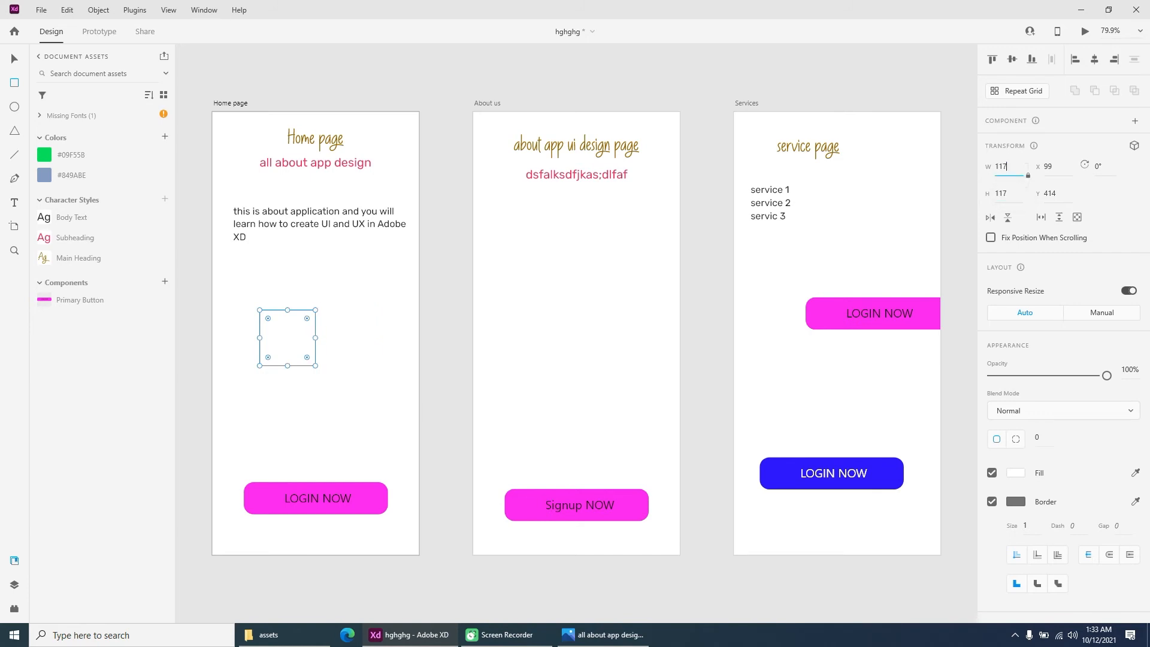
key(Escape)
Step: Duplicate the Home page square twice onto the About us artboard, move the original there too, and arrange the three in a column
drag(287, 338, 582, 338)
drag(366, 337, 575, 233)
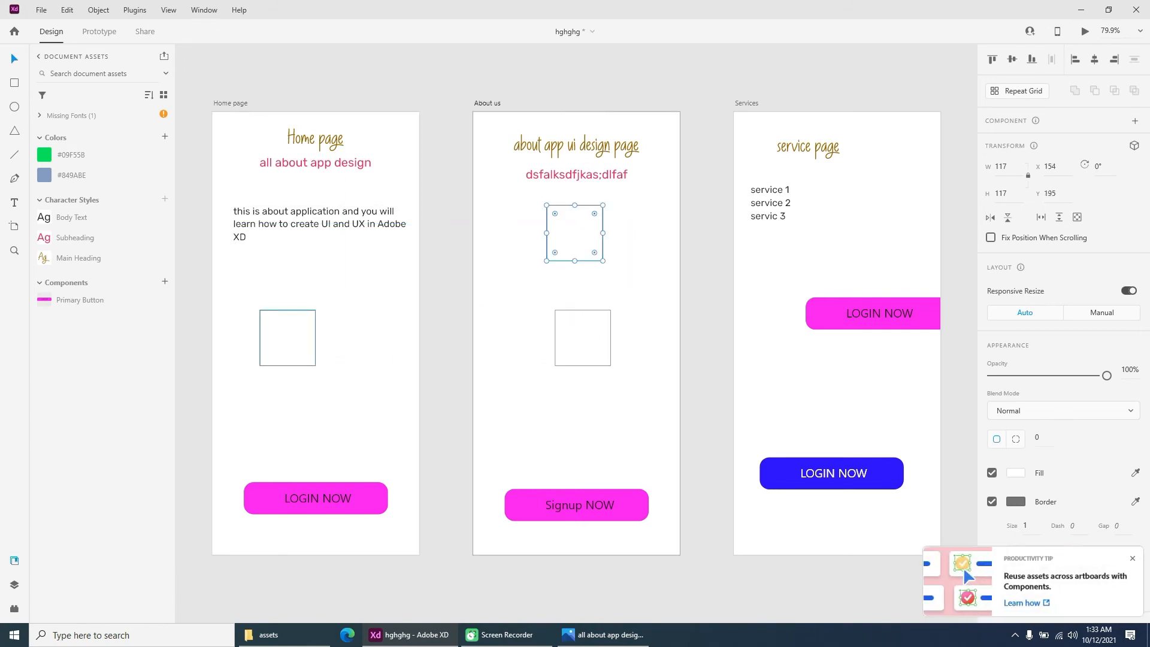
drag(287, 338, 578, 407)
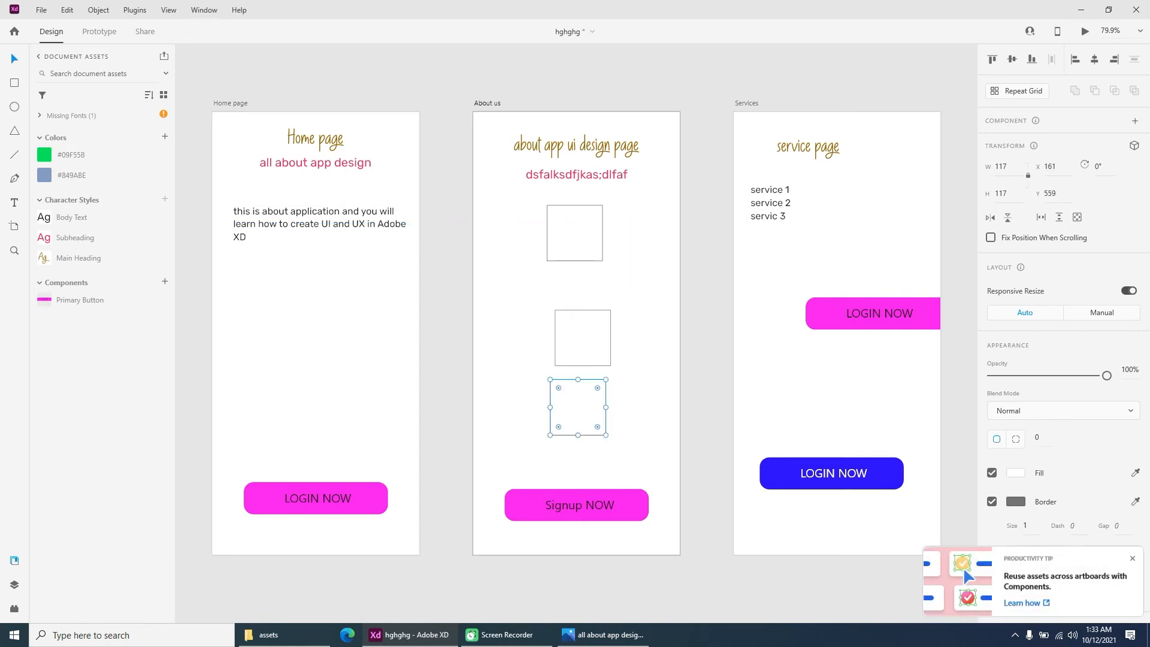
click(574, 233)
drag(582, 337, 576, 312)
Step: Set the middle square's width on the About us artboard to 117 *2, keeping the proportions locked
click(1002, 167)
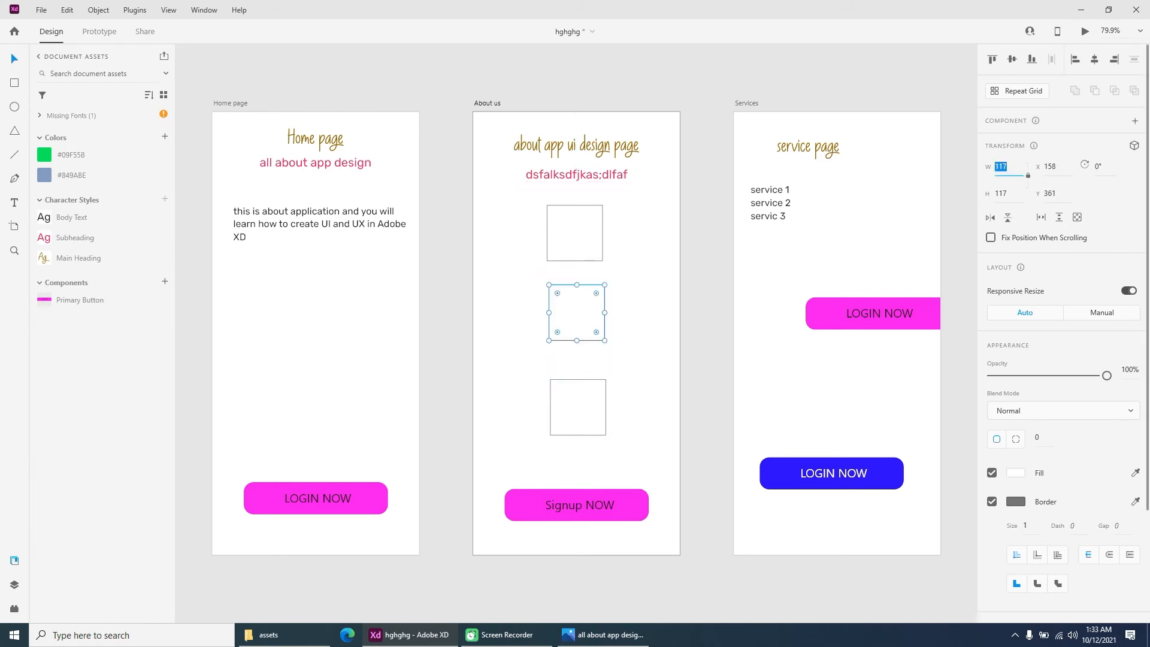
click(1009, 166)
text(*2)
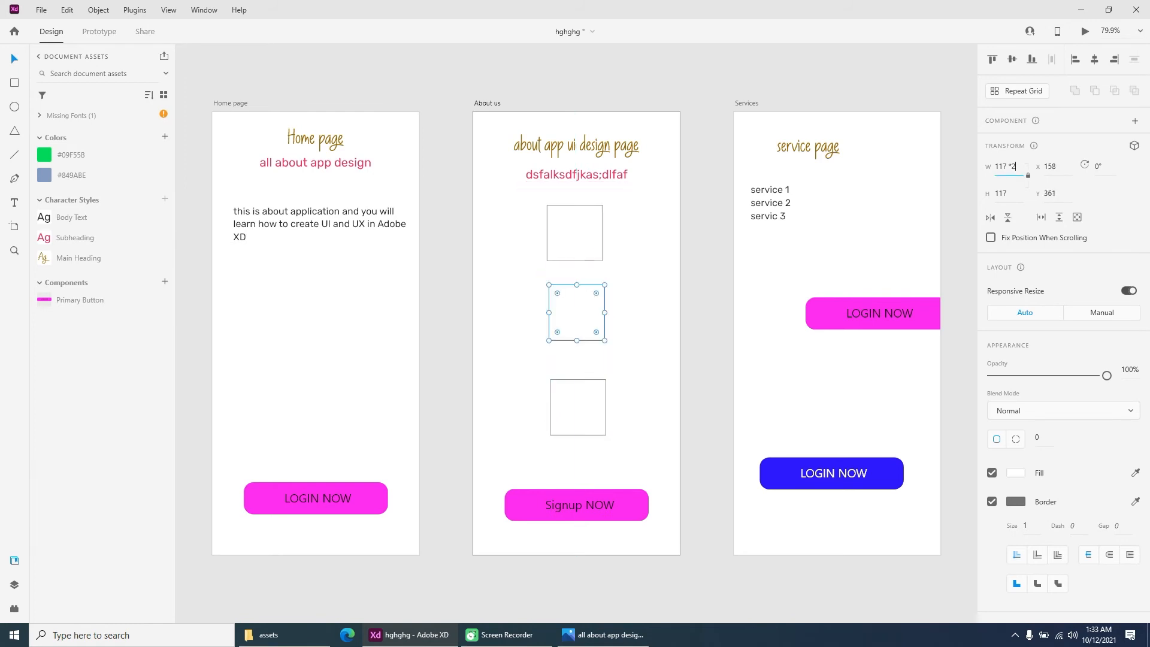
key(Return)
Step: Move the lowest square beside the doubled one, set its width to 117*3 with locked proportions, and deselect it
drag(578, 416, 514, 337)
click(1007, 166)
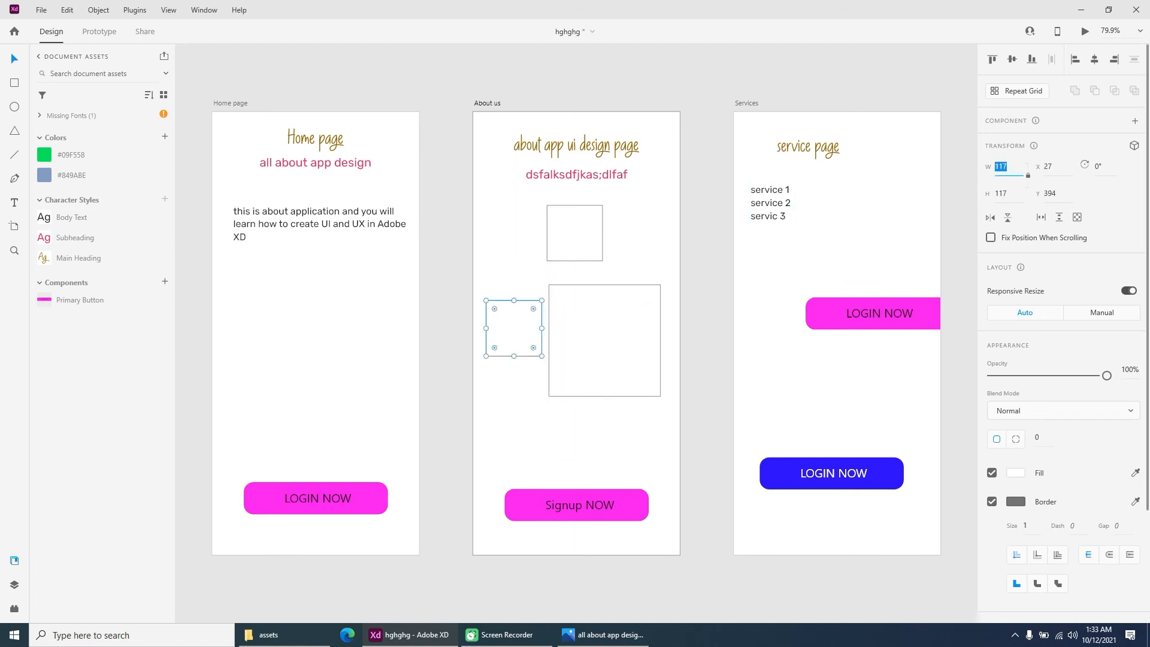
key(BackSpace)
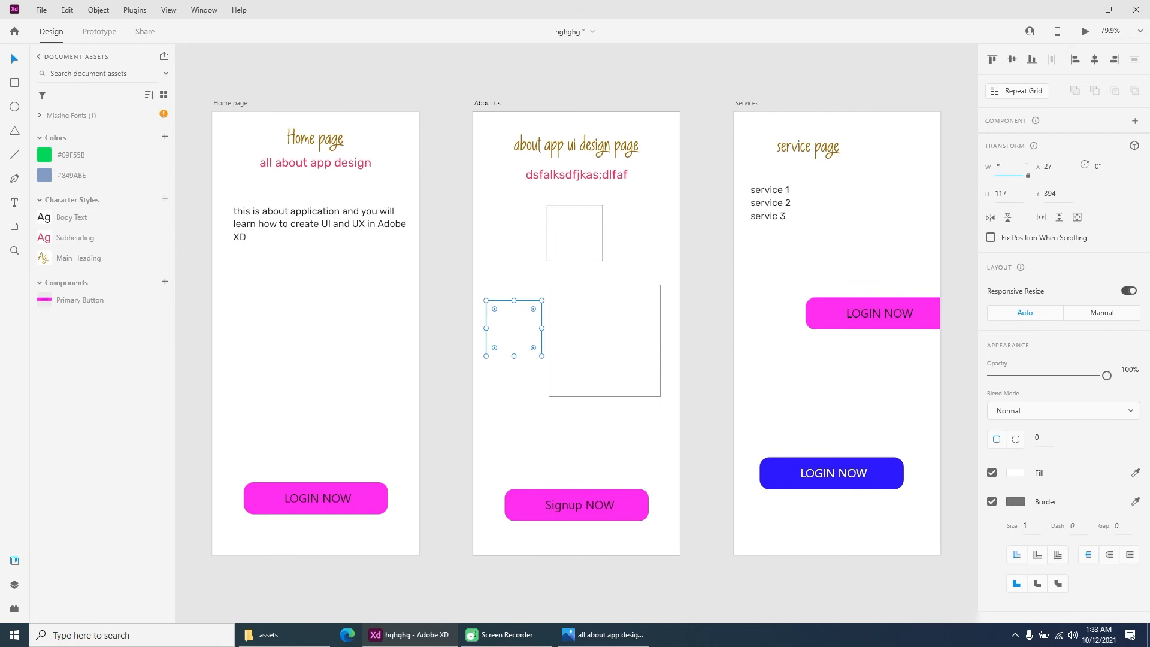
text(117*3)
key(Return)
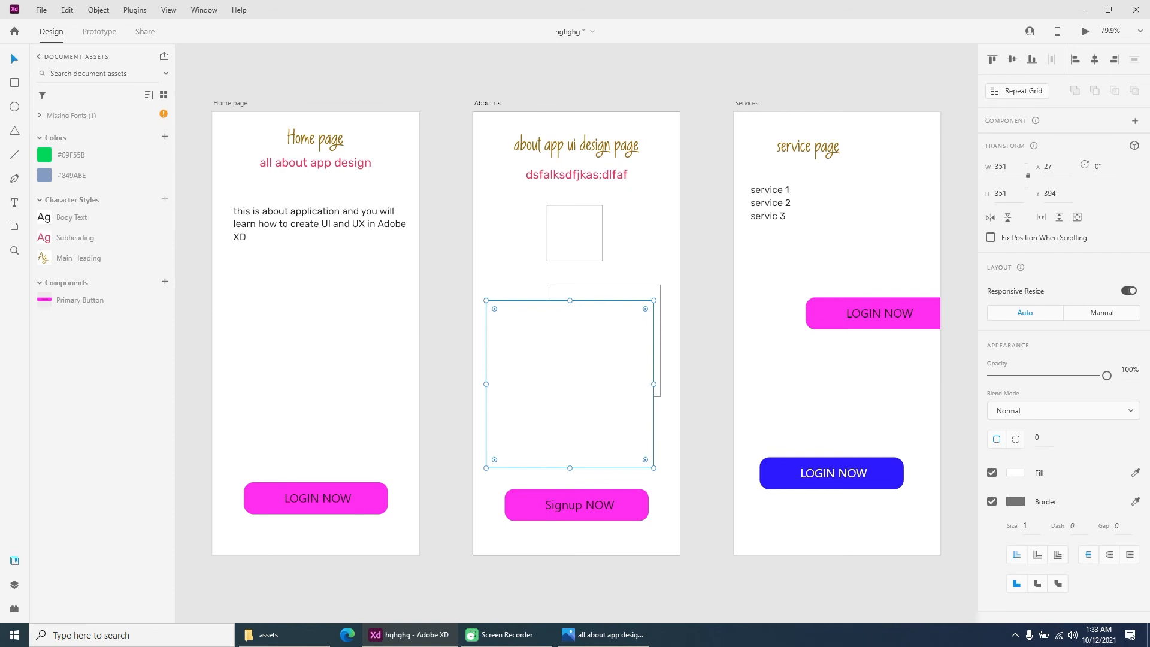
key(Escape)
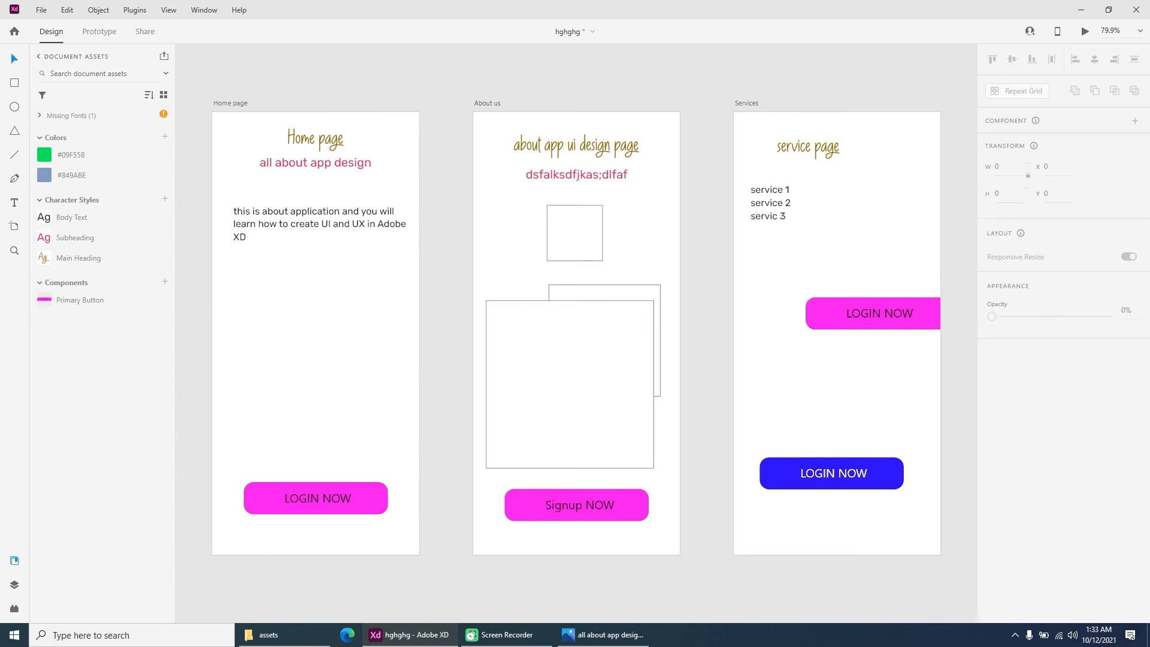
Step: Configure the export of all artboards as JPG for Design, try exporting to the assets folder, and decline replacing Home page.jpg
click(41, 10)
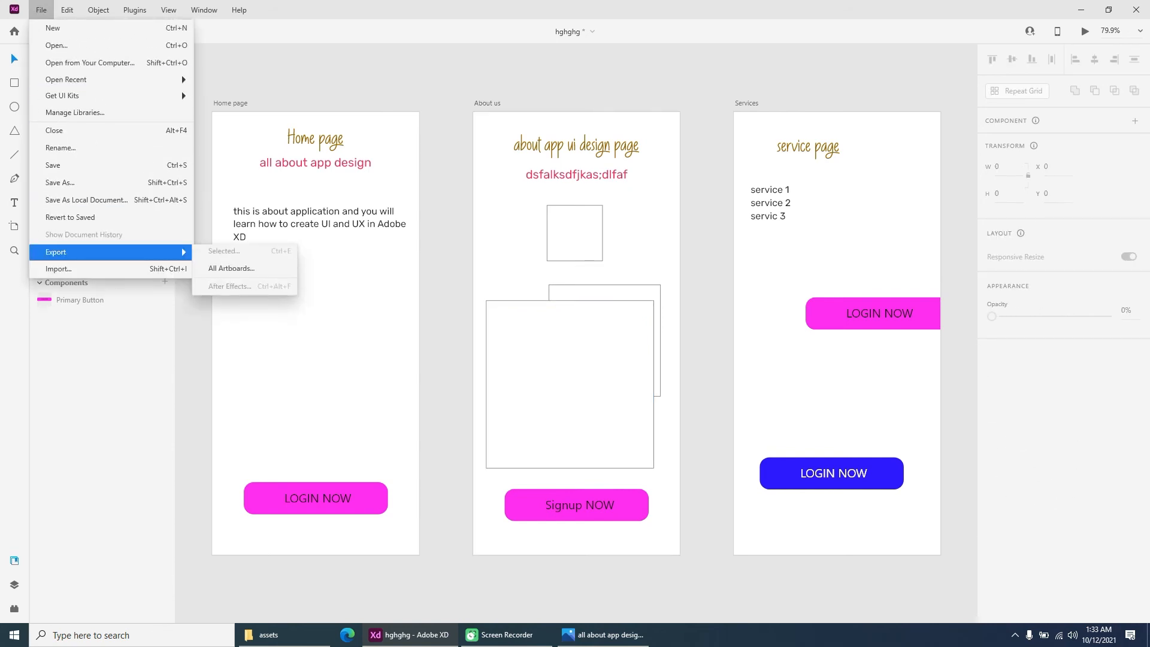
click(240, 288)
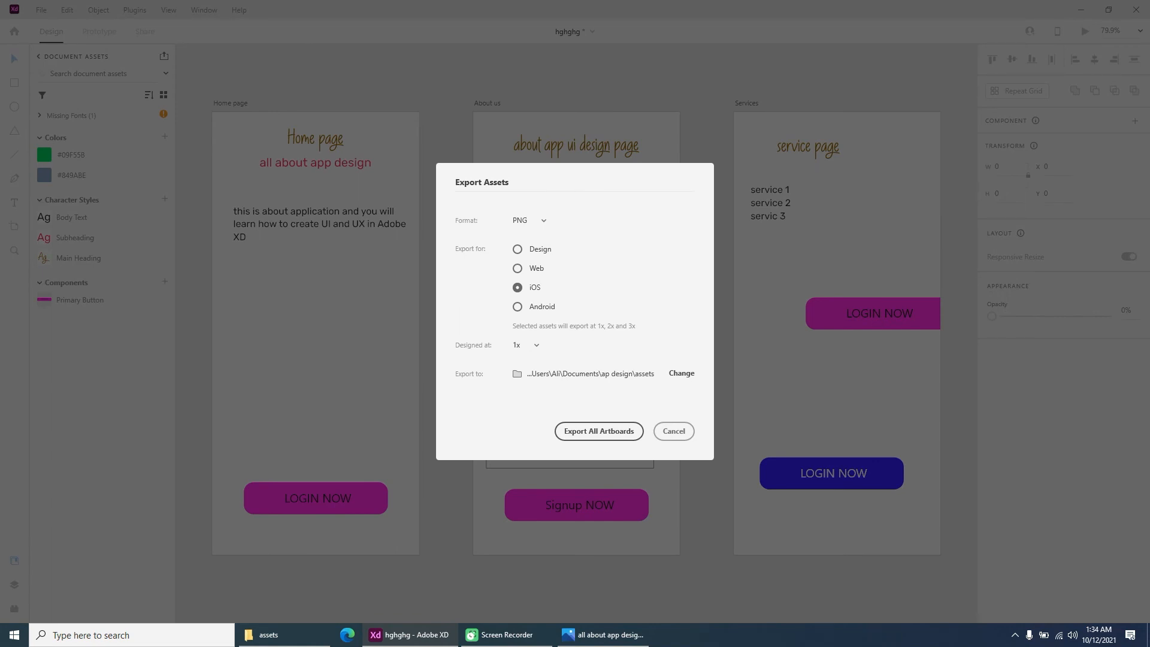
click(516, 249)
click(529, 220)
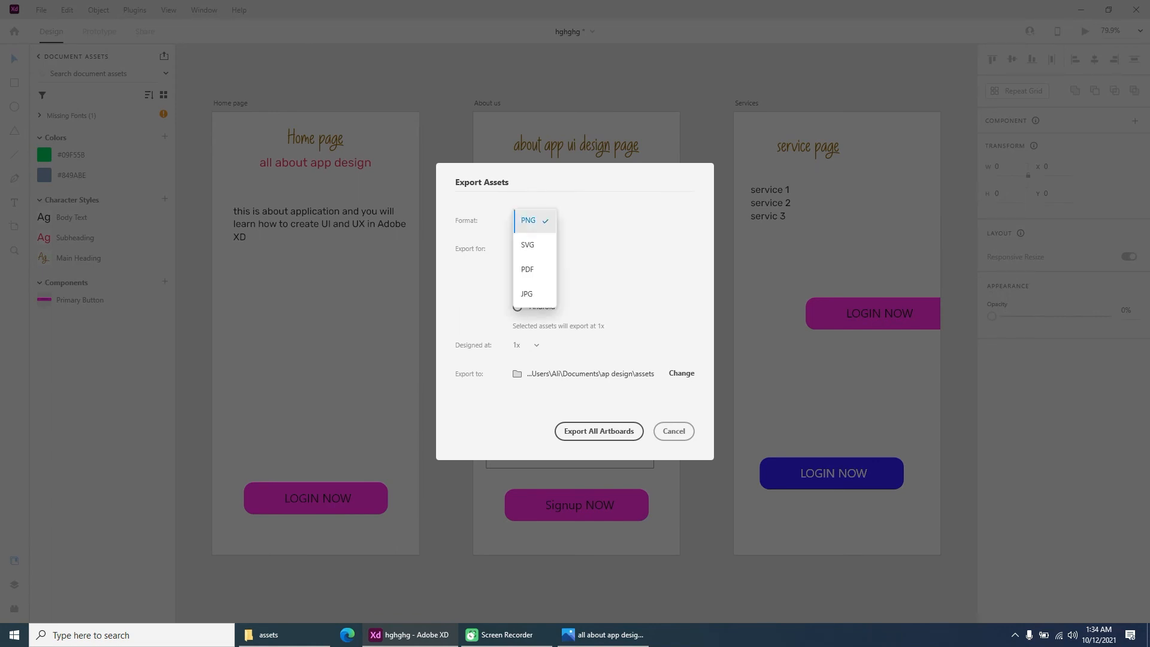
click(527, 294)
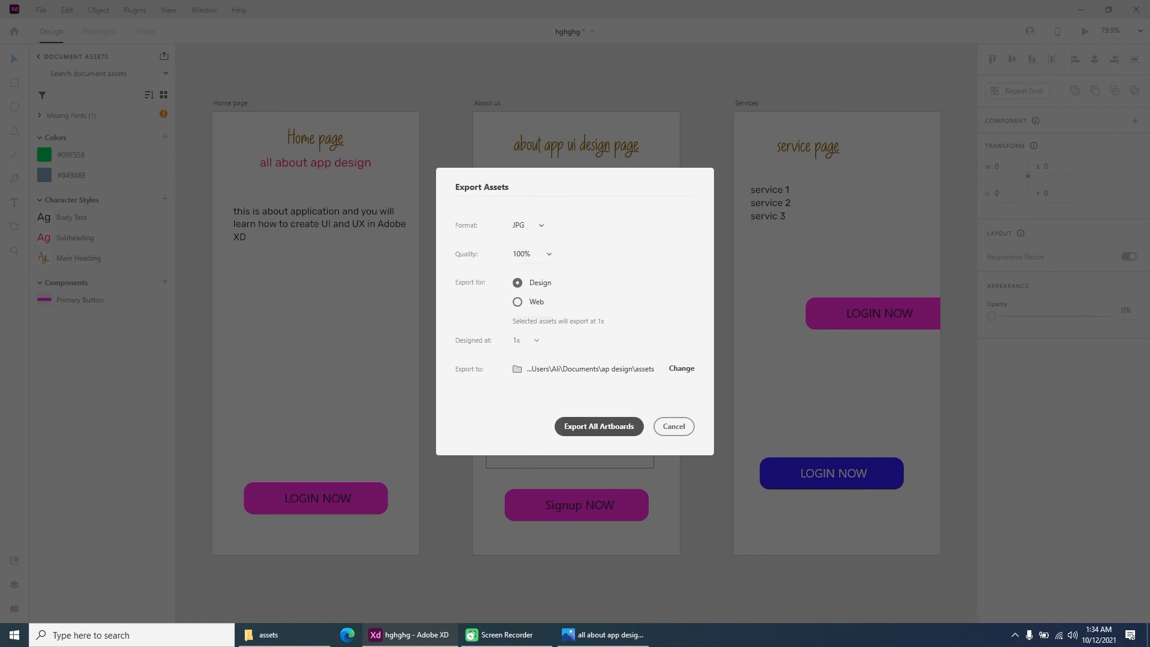
click(599, 425)
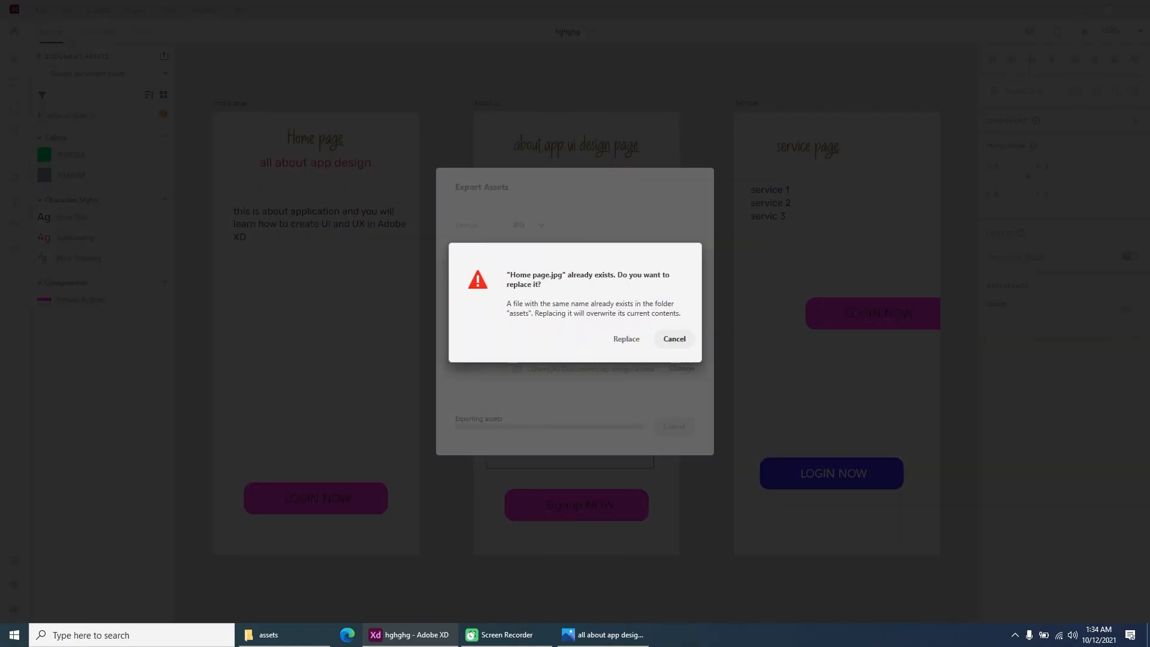
click(674, 339)
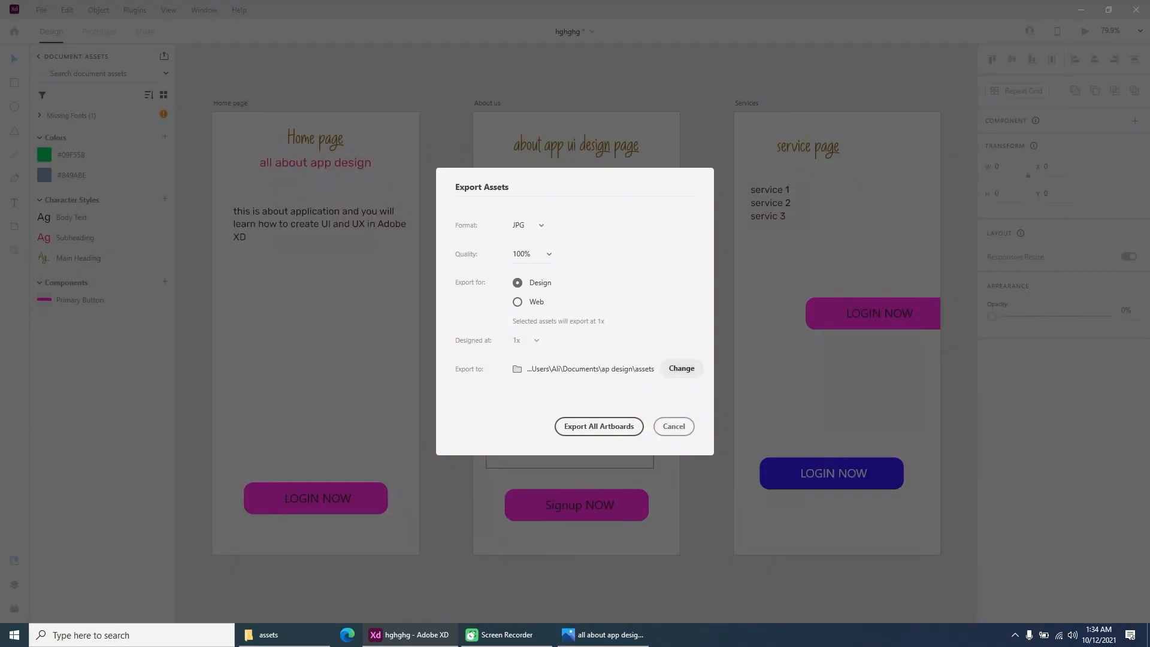
Step: Change the export destination to the ap design folder and export all artboards
click(682, 368)
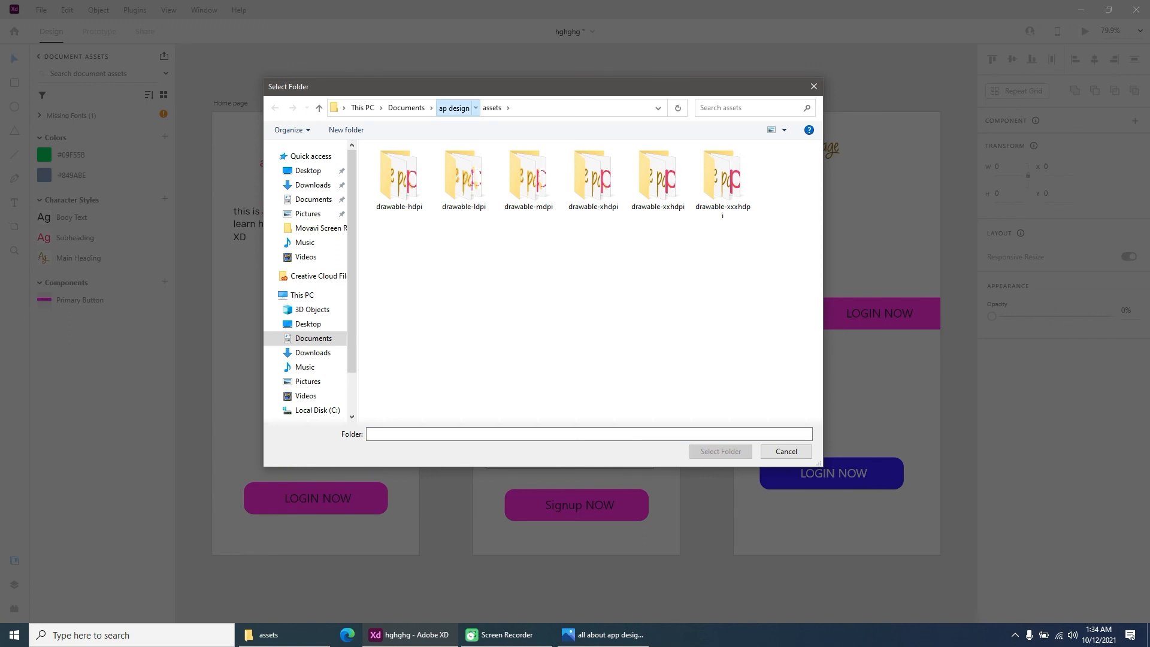
click(453, 108)
click(720, 451)
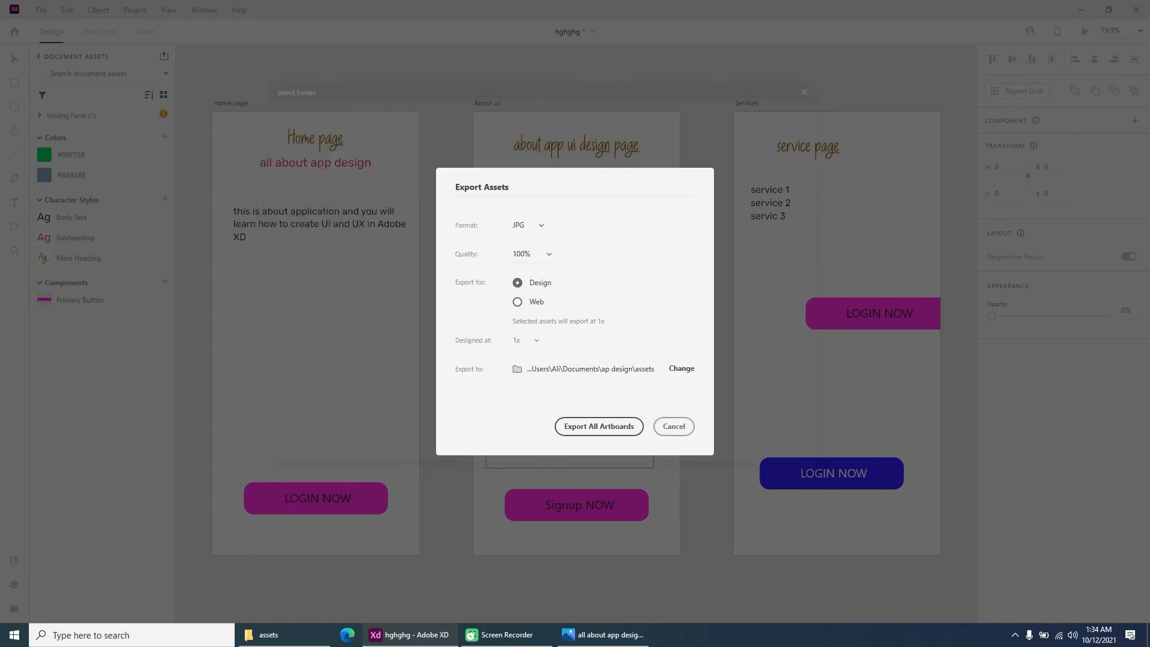
key(Return)
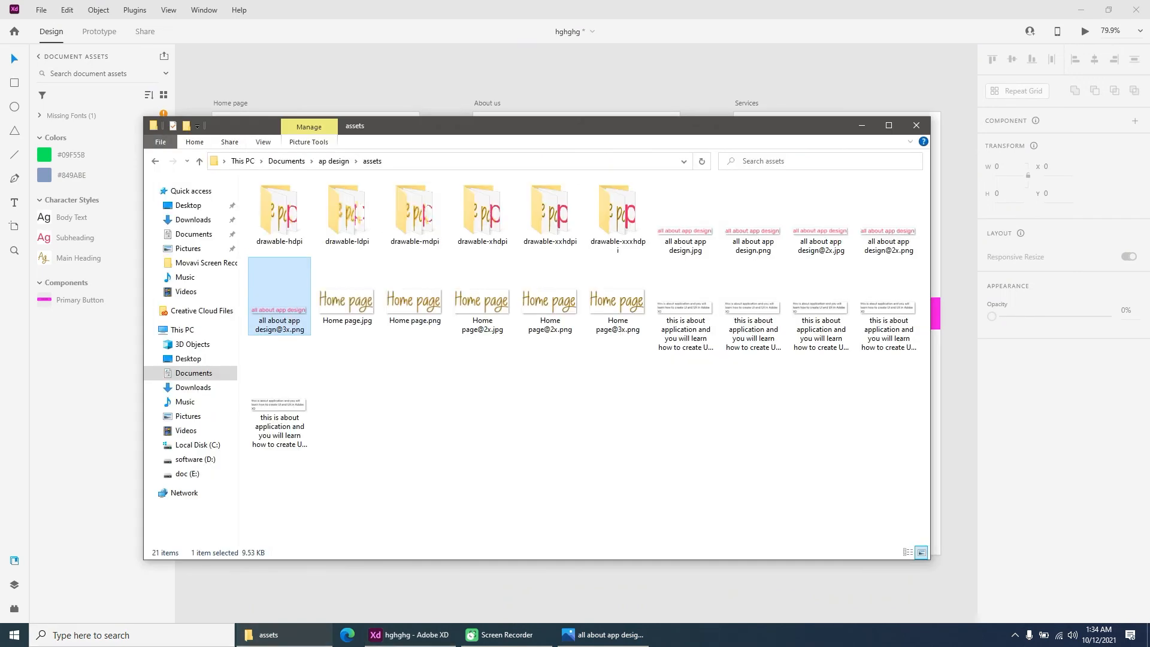
Step: In File Explorer, go to the ap design folder, view About us.jpg, Home page.jpg and Services.jpg, and close the images and folder window
click(199, 161)
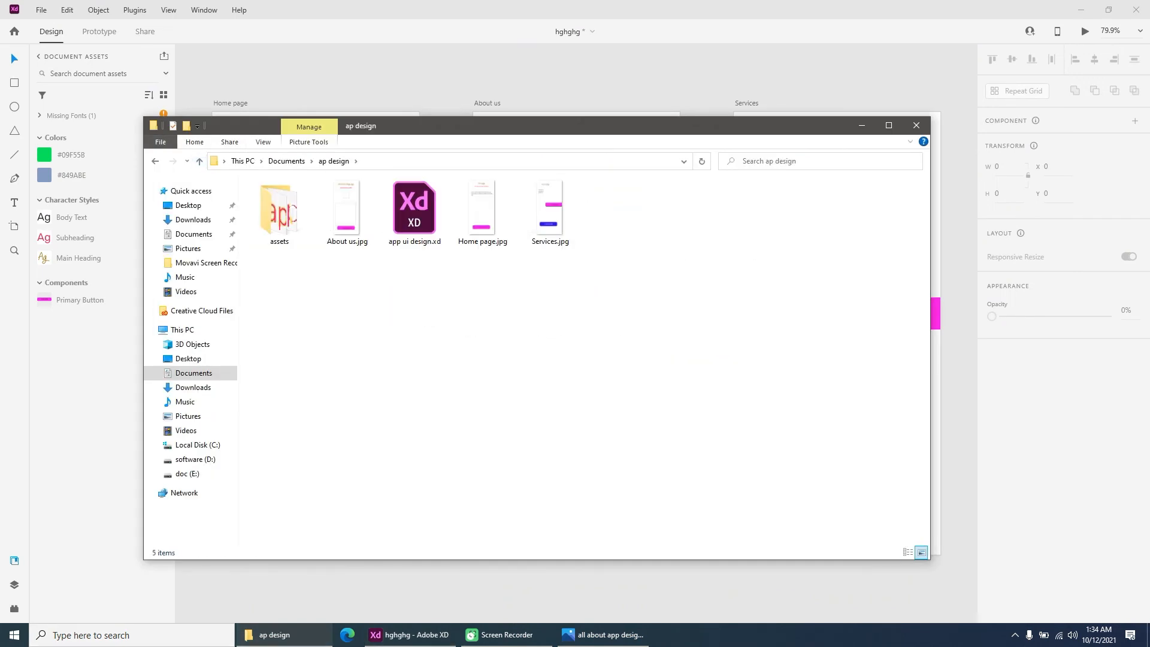
double_click(347, 212)
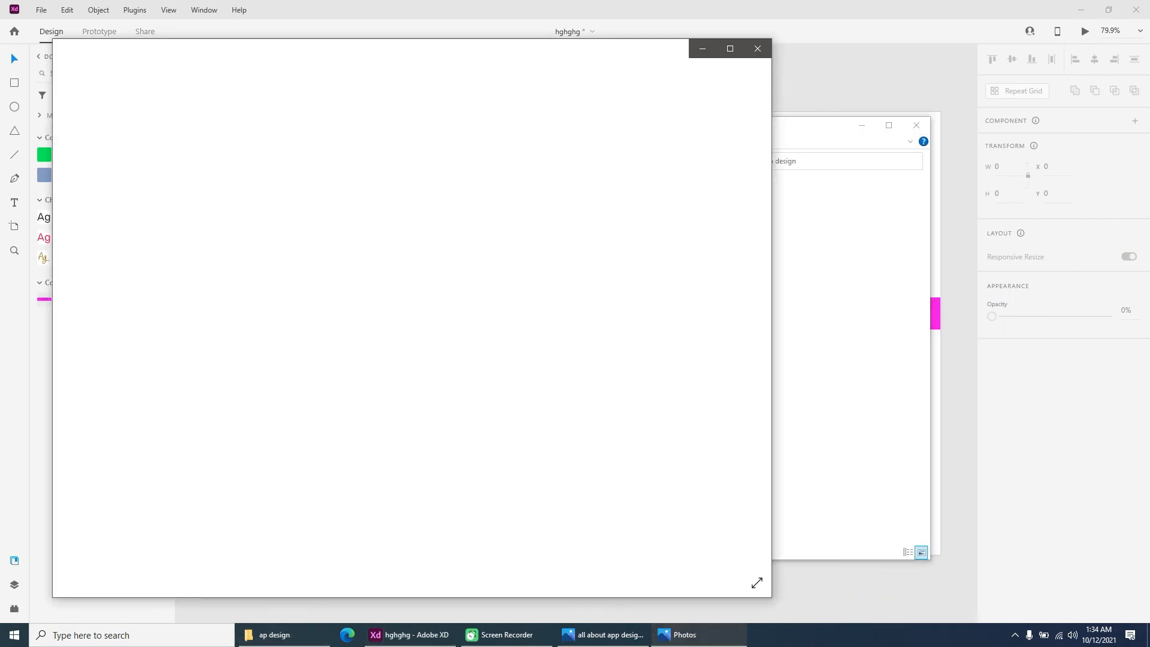
click(757, 49)
click(482, 213)
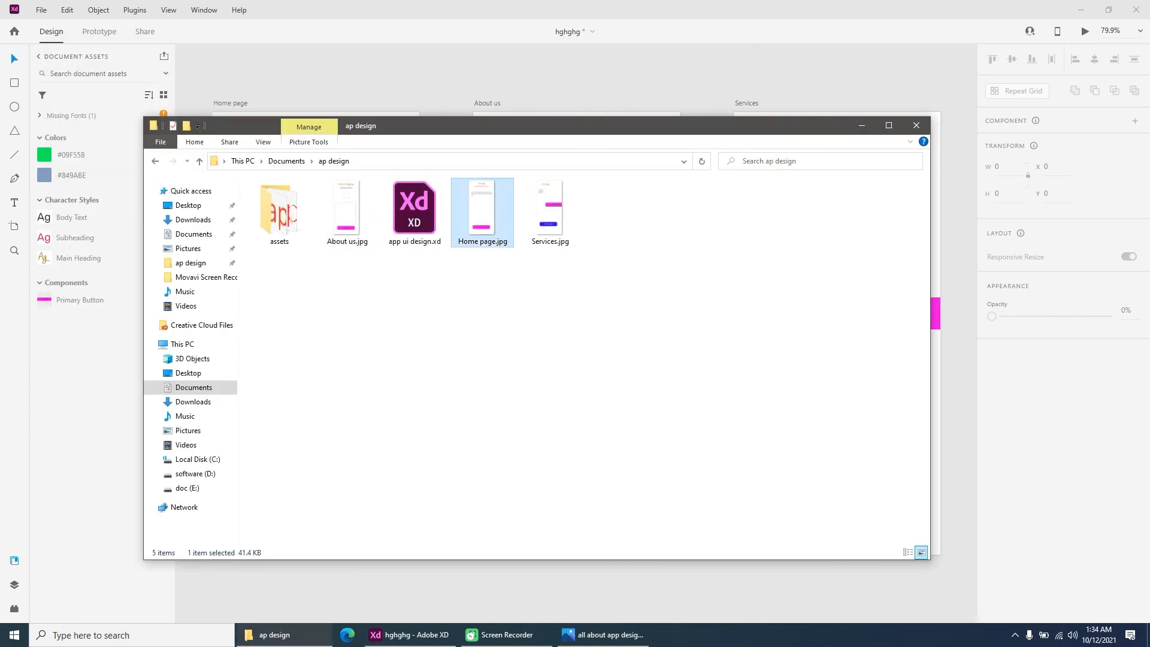
double_click(482, 212)
click(752, 47)
click(550, 212)
double_click(550, 212)
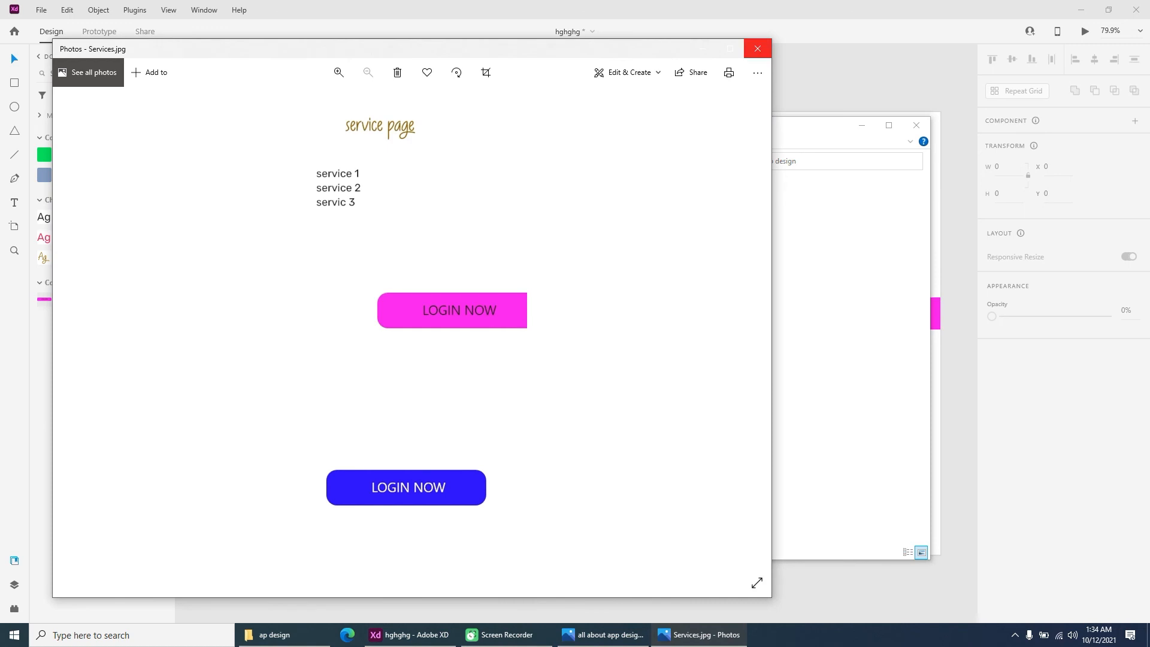
click(752, 46)
click(916, 126)
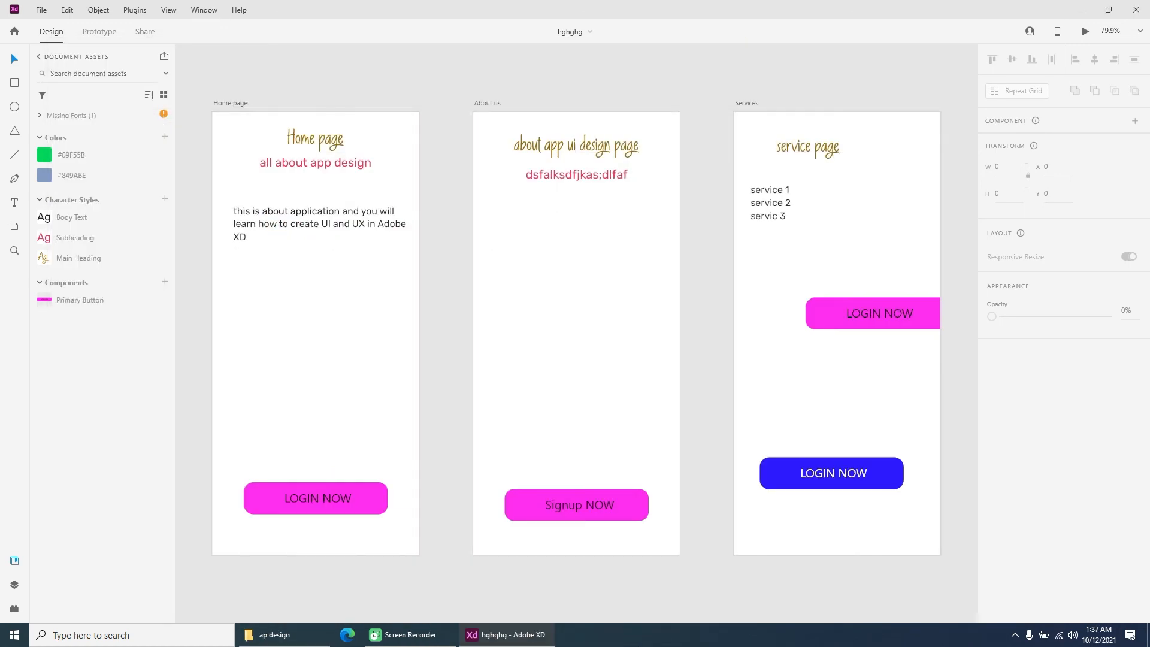
Step: Start saving the design as a local document and choose the ap design folder inside Documents
click(42, 10)
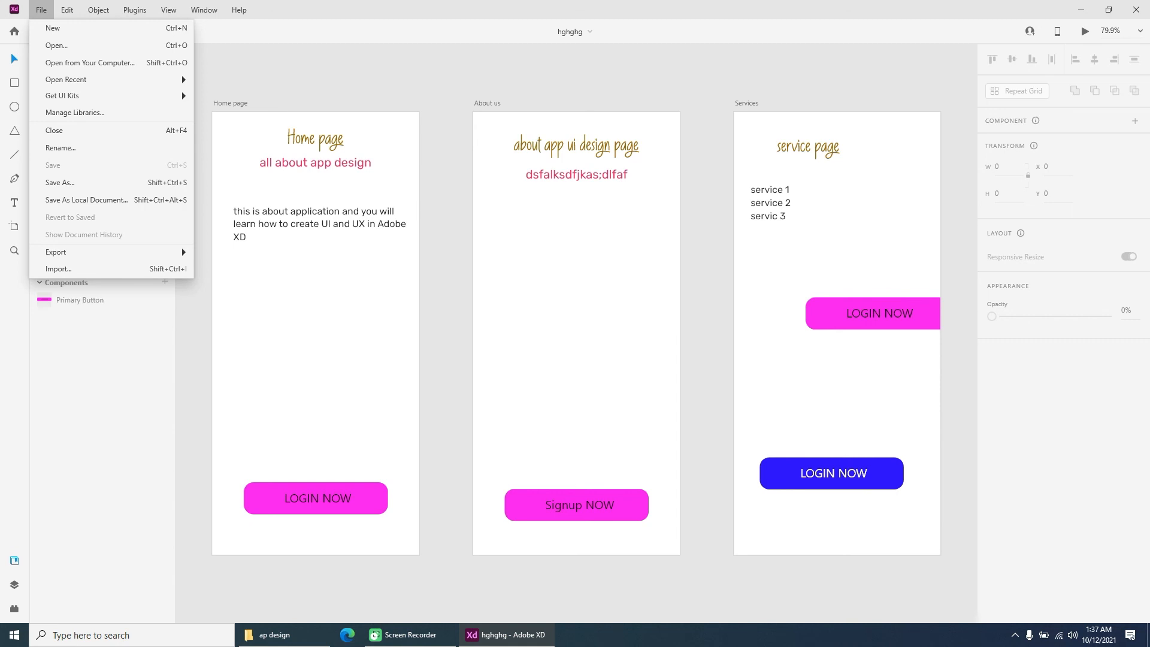
key(Escape)
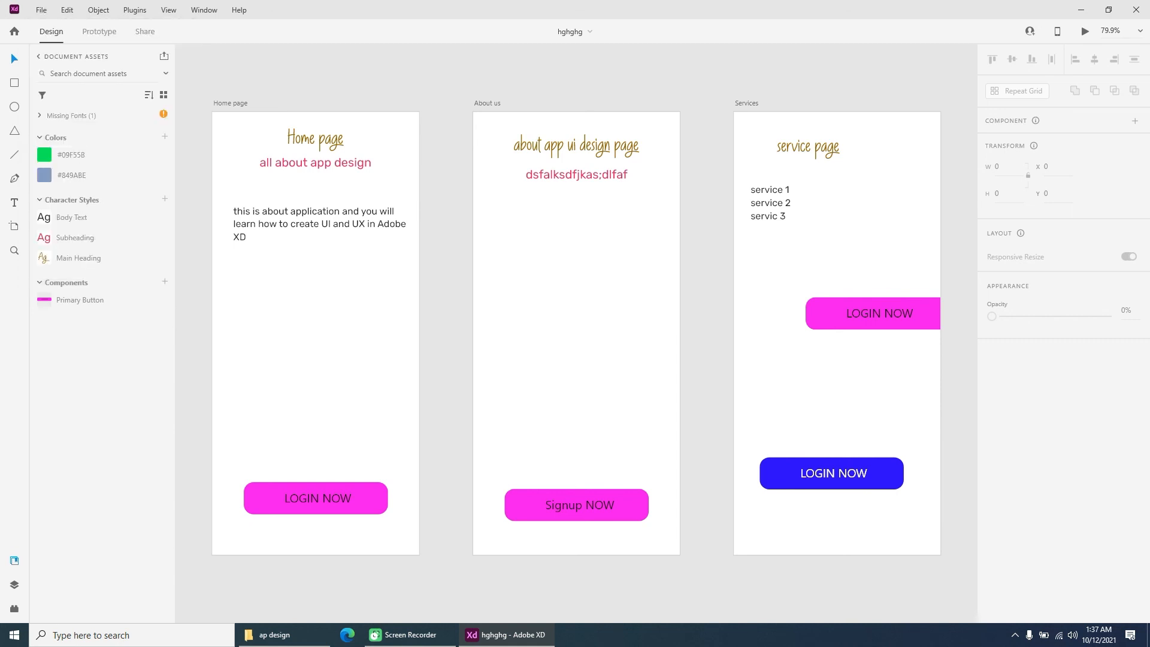
click(41, 10)
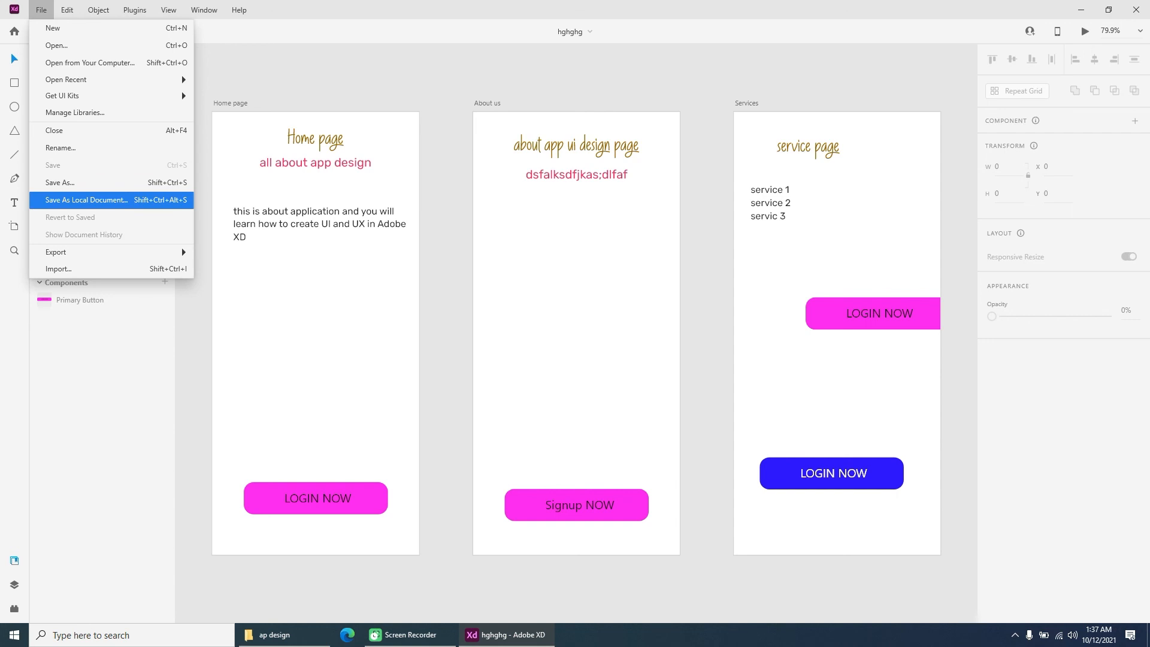
click(87, 199)
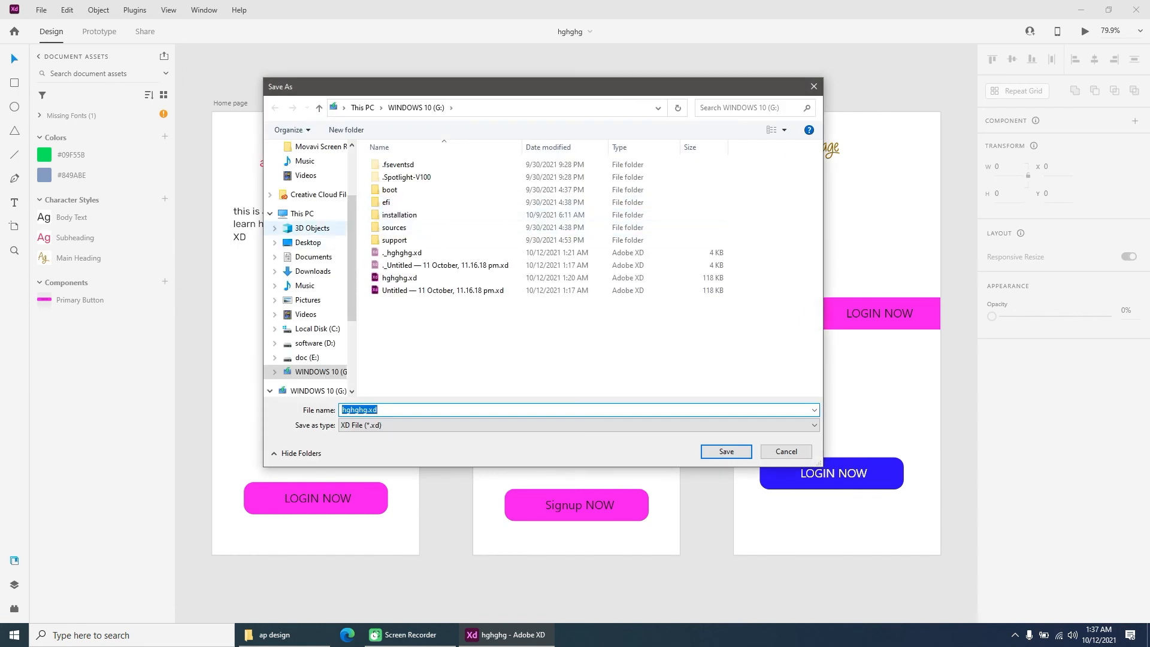
scroll(305, 257, up, 3)
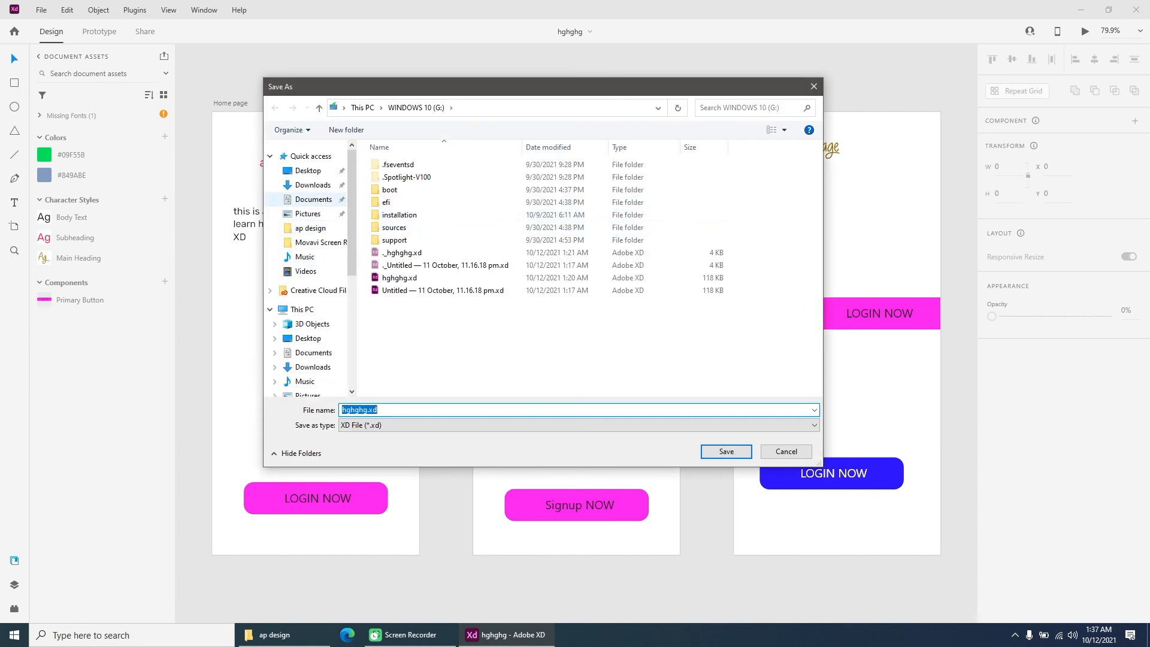
click(313, 199)
double_click(397, 165)
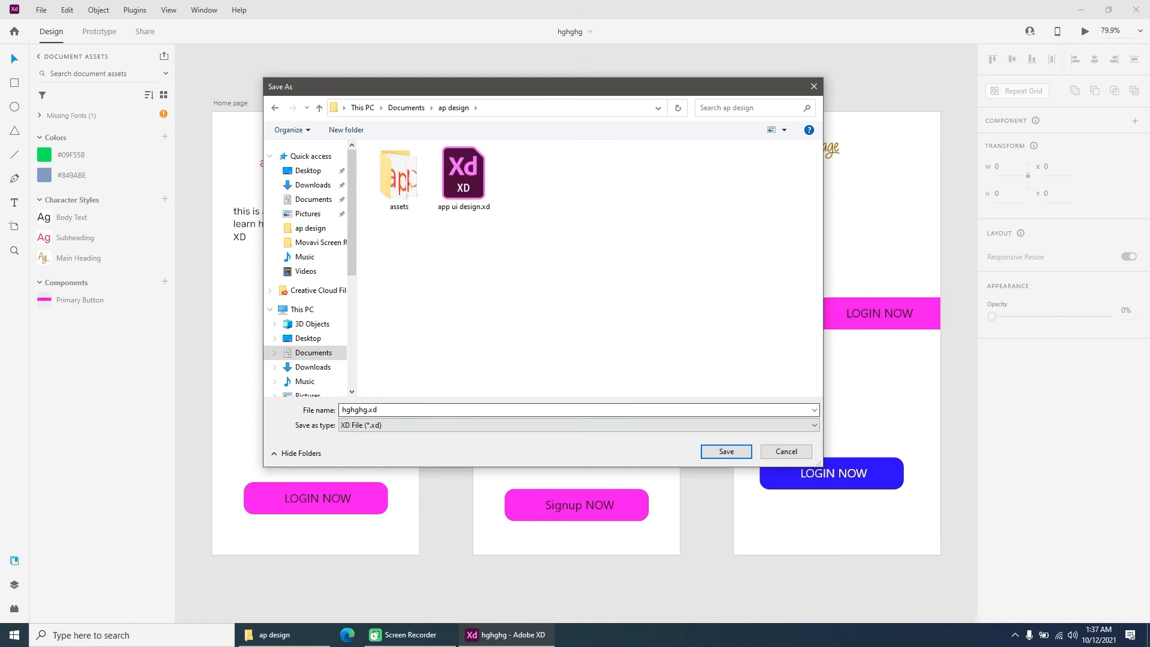
Step: Name the local document app ui.xd and save it
click(414, 410)
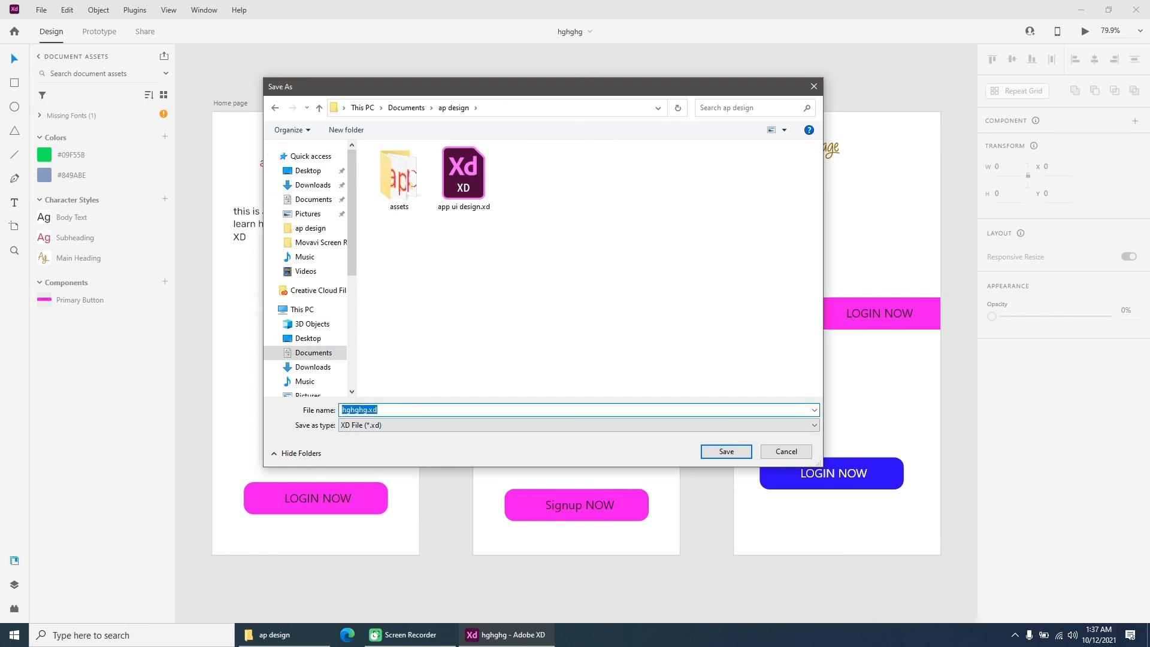
click(342, 409)
drag(342, 410, 368, 410)
text(app ui desi)
key(BackSpace)
key(BackSpace)
key(BackSpace)
key(BackSpace)
key(BackSpace)
key(Return)
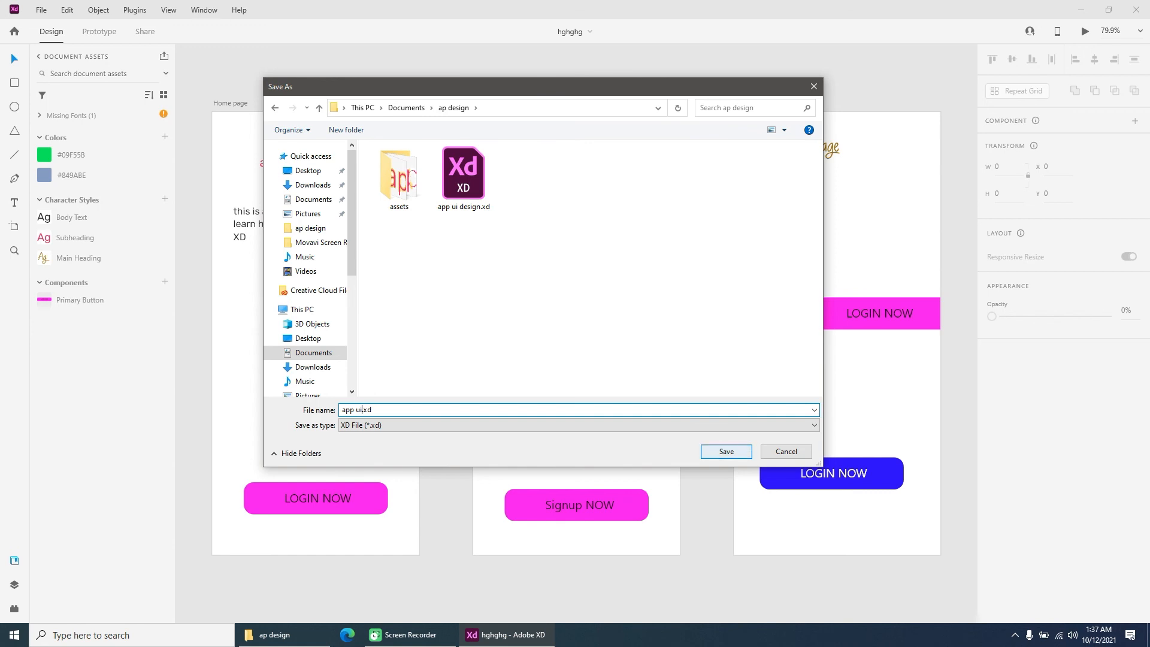